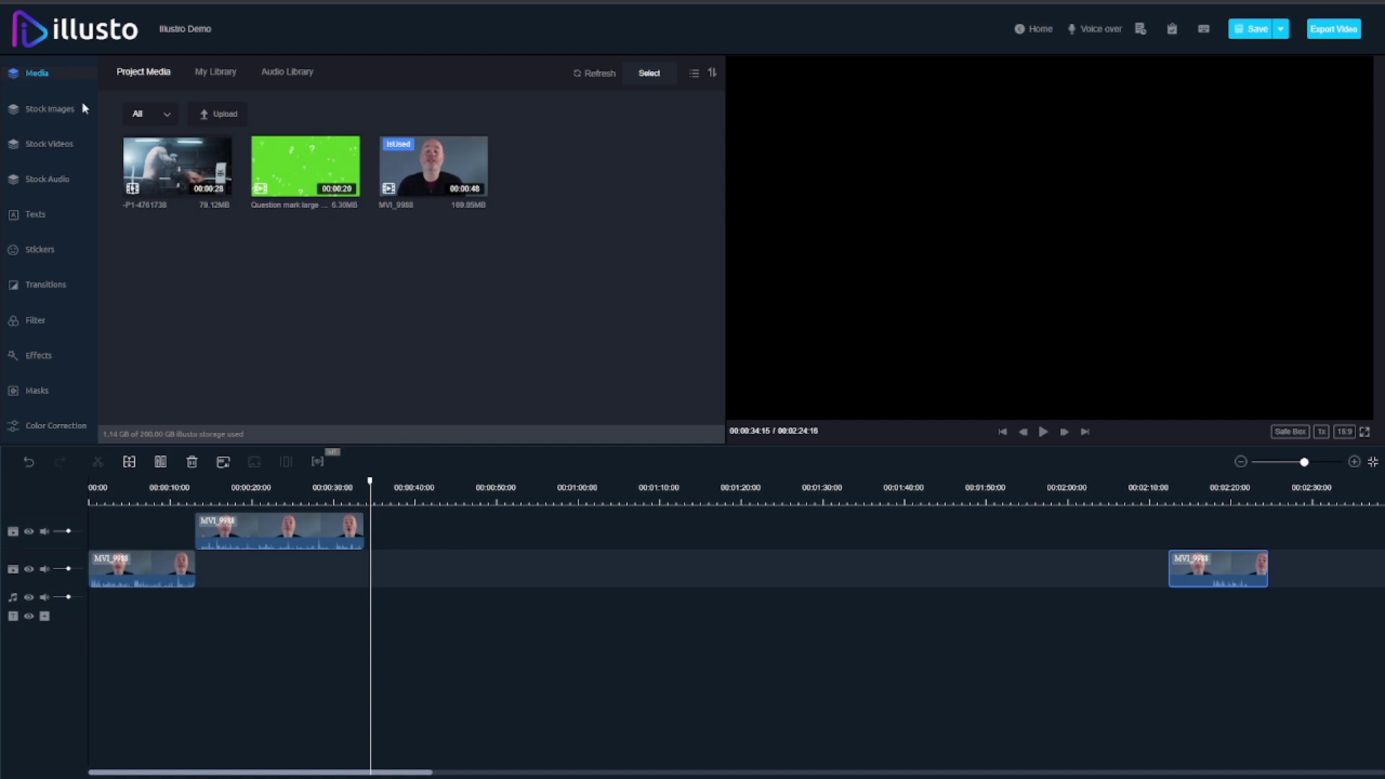
Step: Search the stock image library for 'cat'
left_click(44, 110)
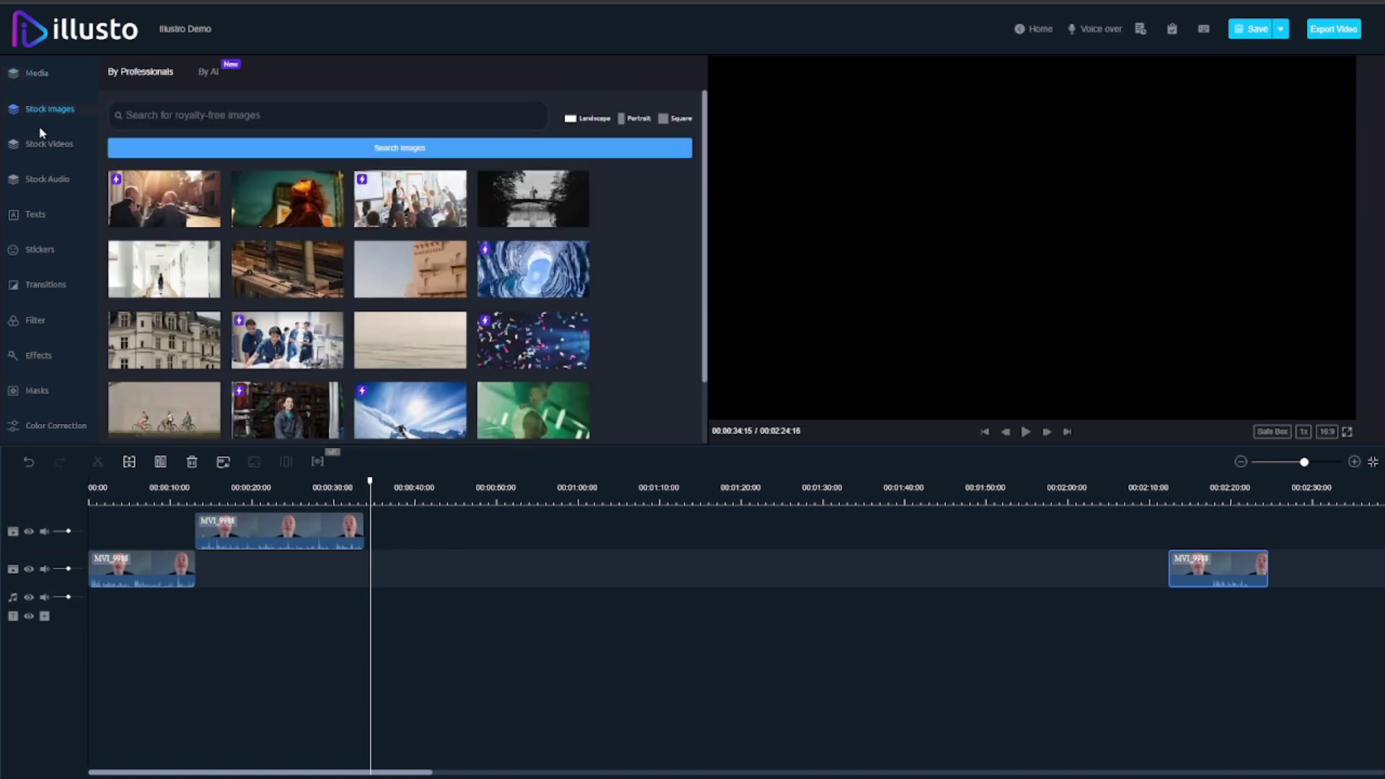
left_click(202, 121)
type("cat")
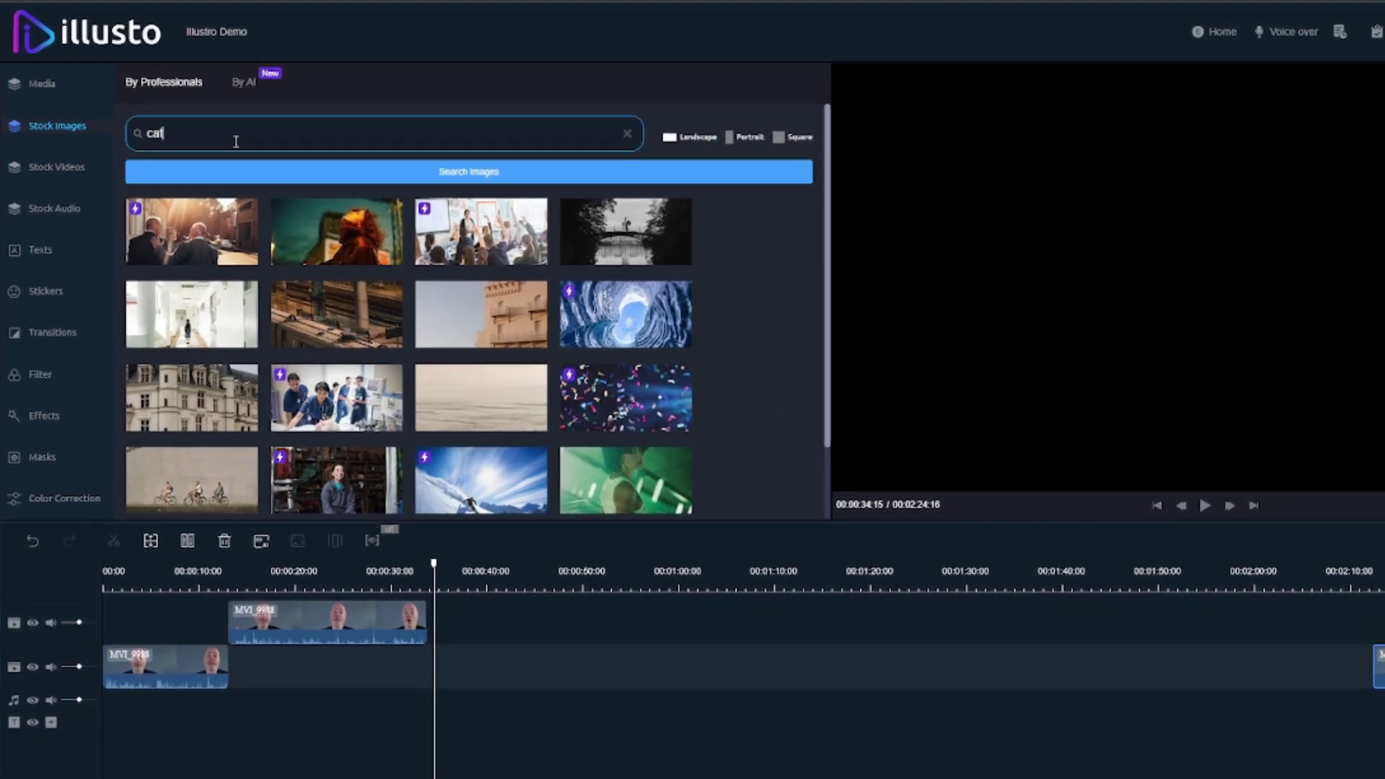
key("Return")
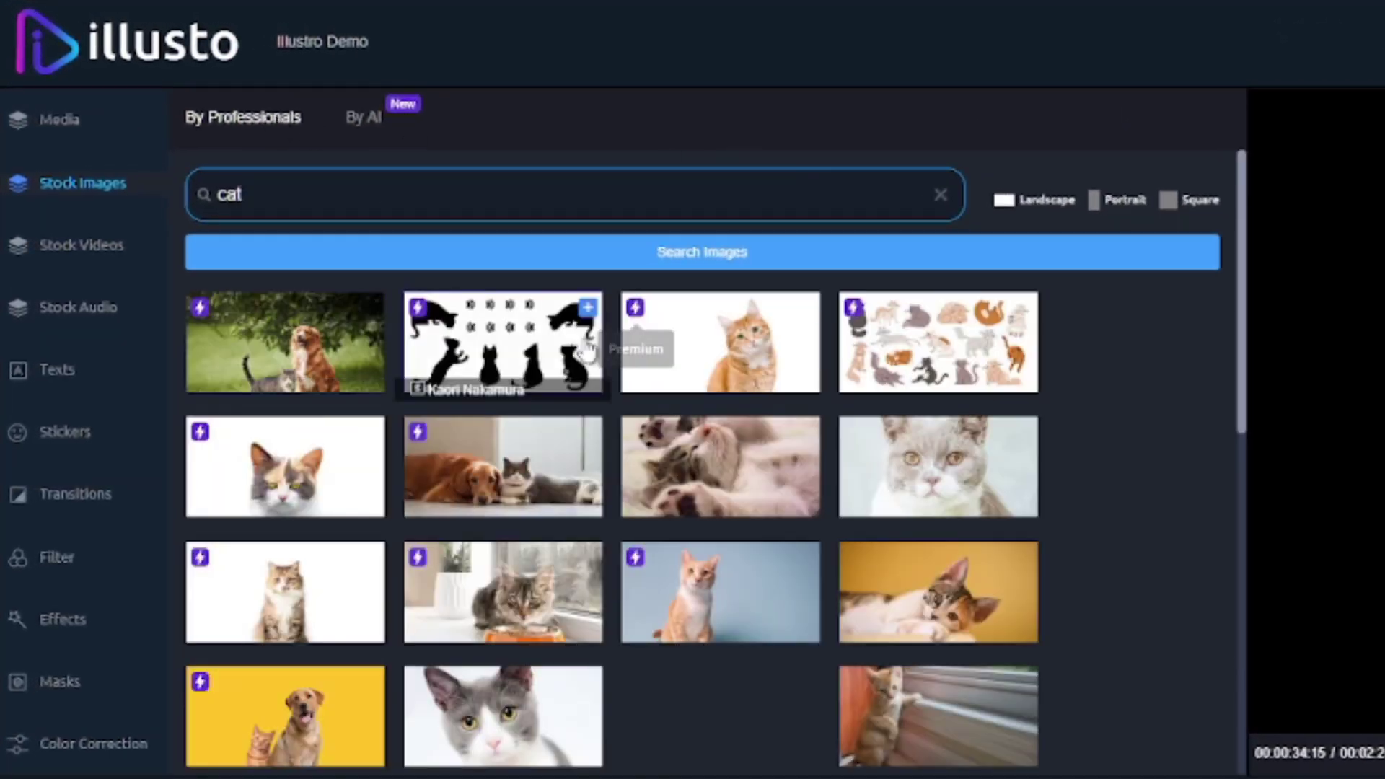
Step: Filter the cat results to portrait, then to square format
left_click(1094, 200)
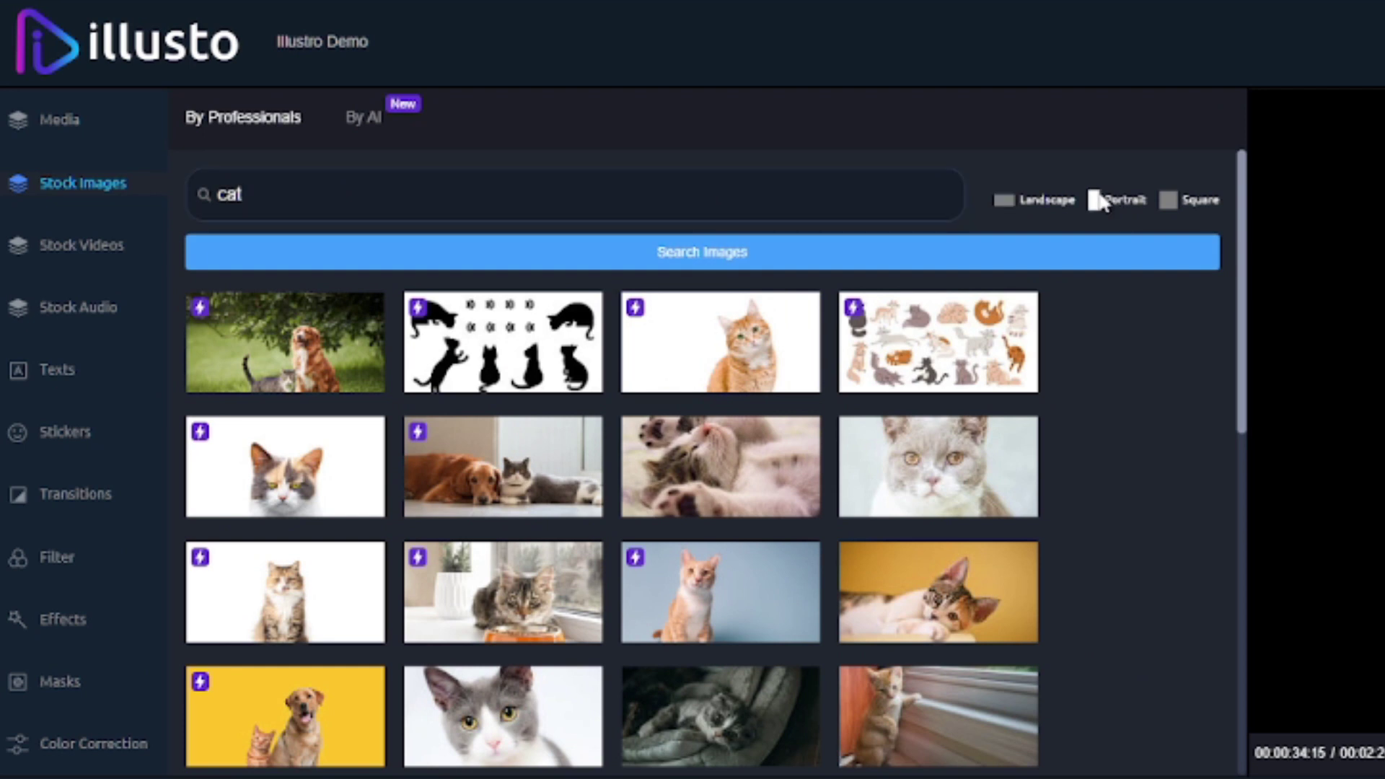
left_click(750, 271)
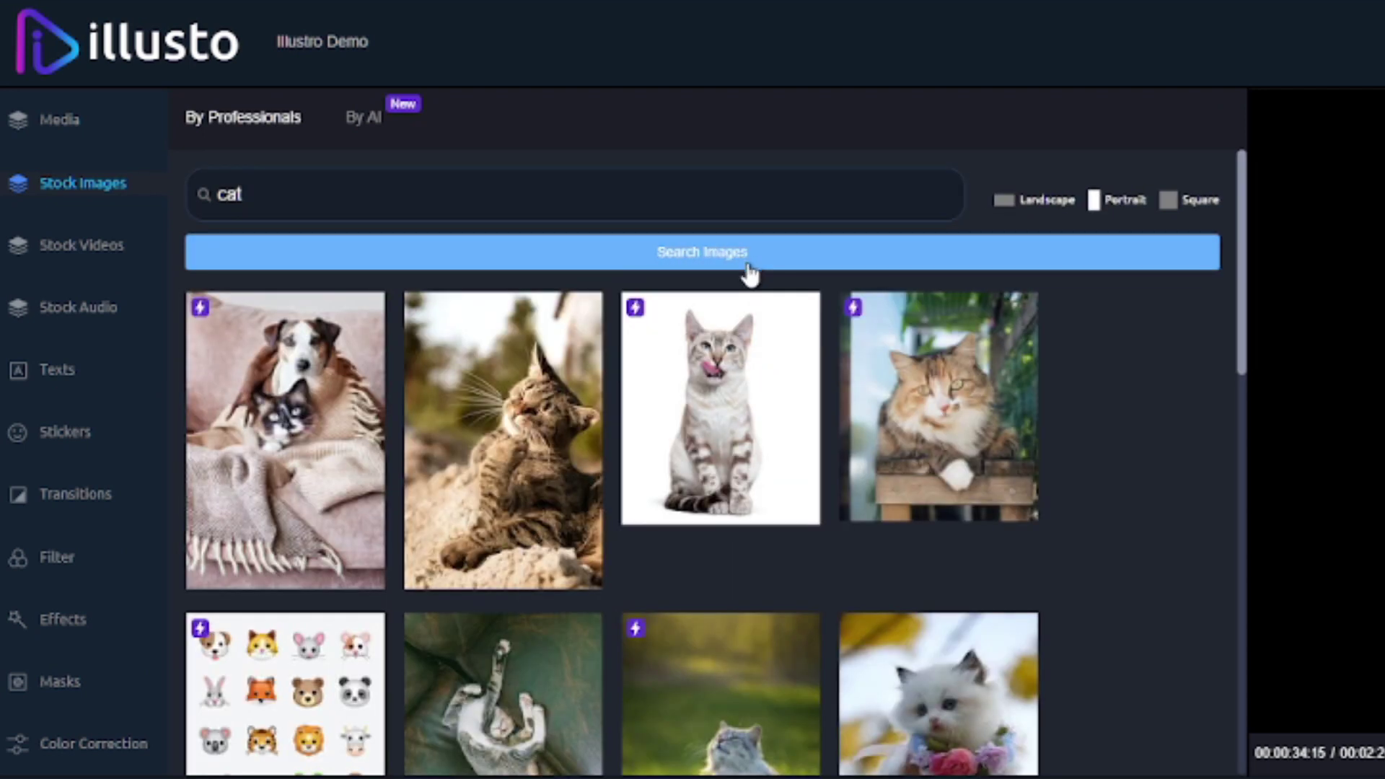
left_click(1167, 198)
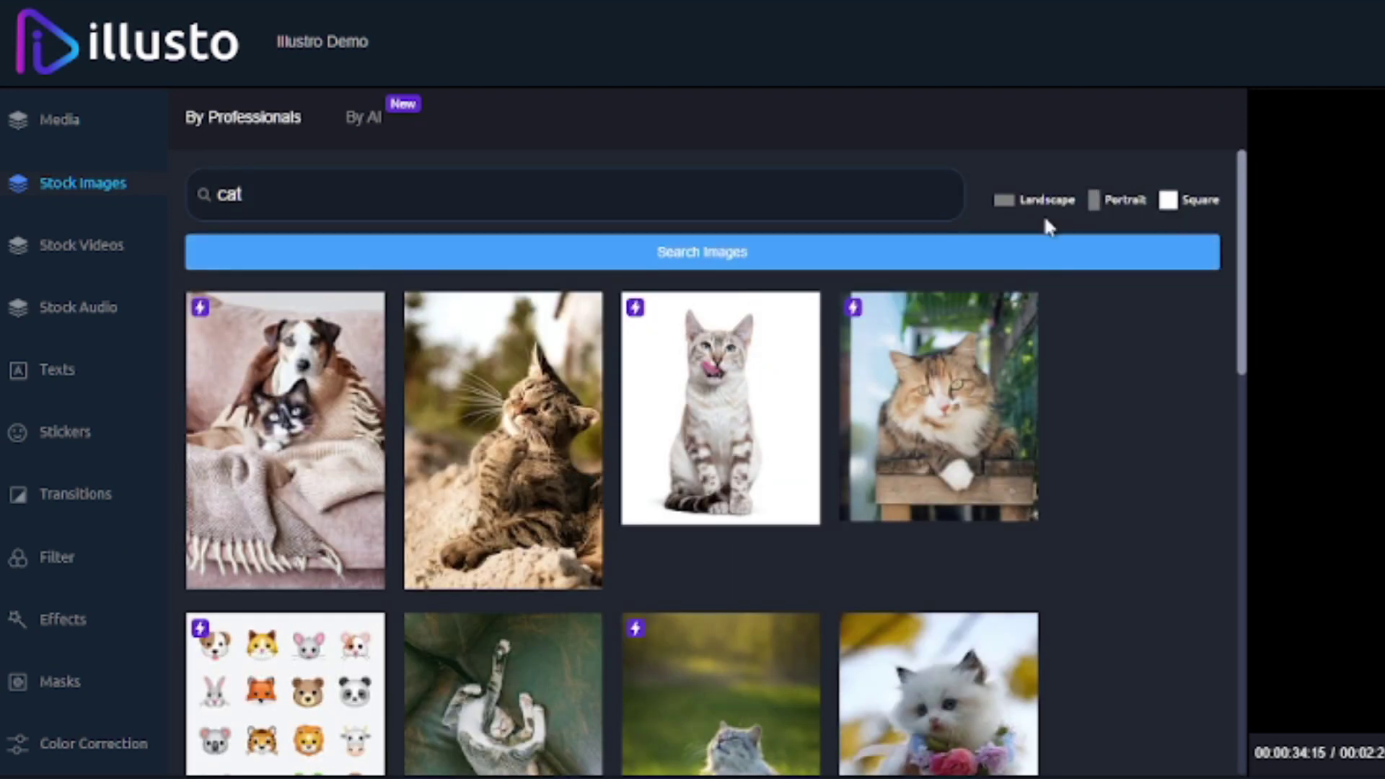
left_click(1041, 263)
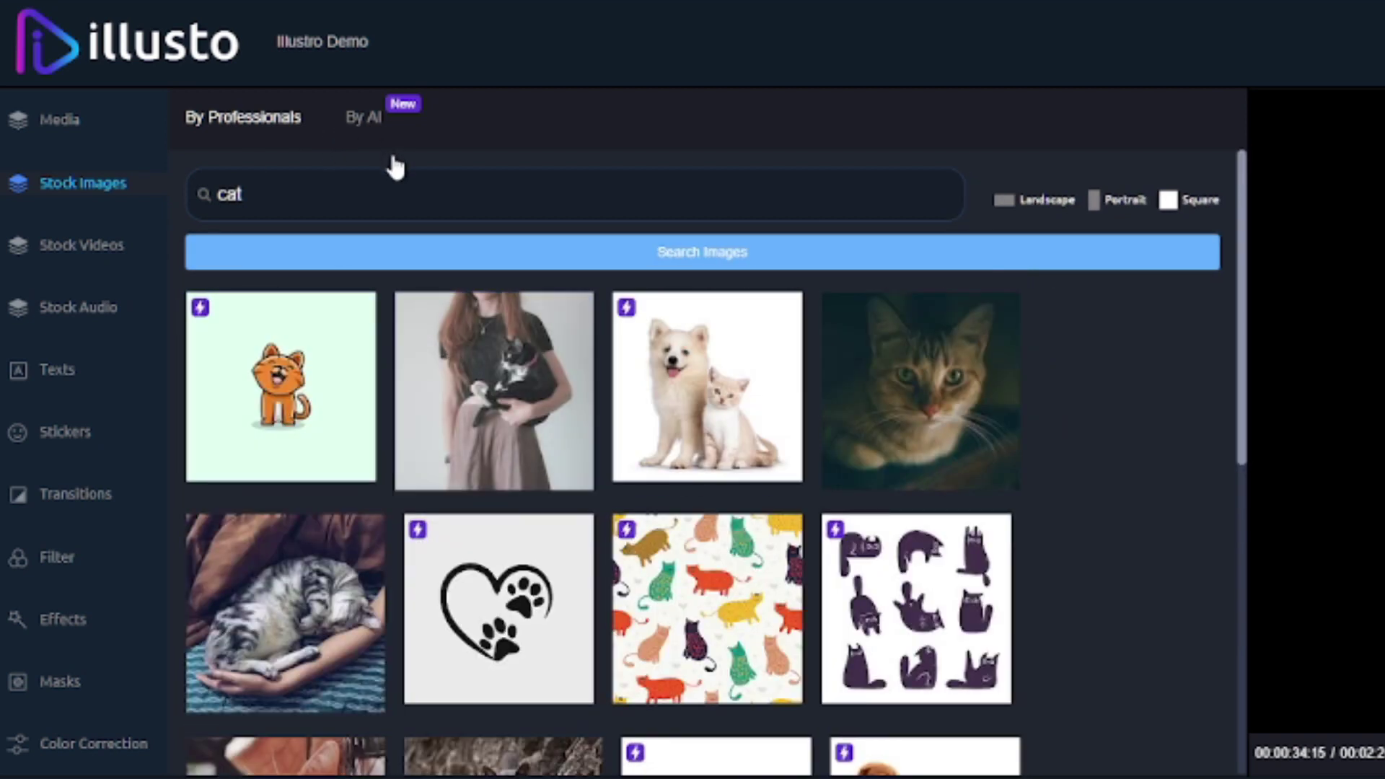
Step: Generate AI images from the prompt 'a cat dj' and add the first and third to project media
left_click(363, 118)
left_click(397, 209)
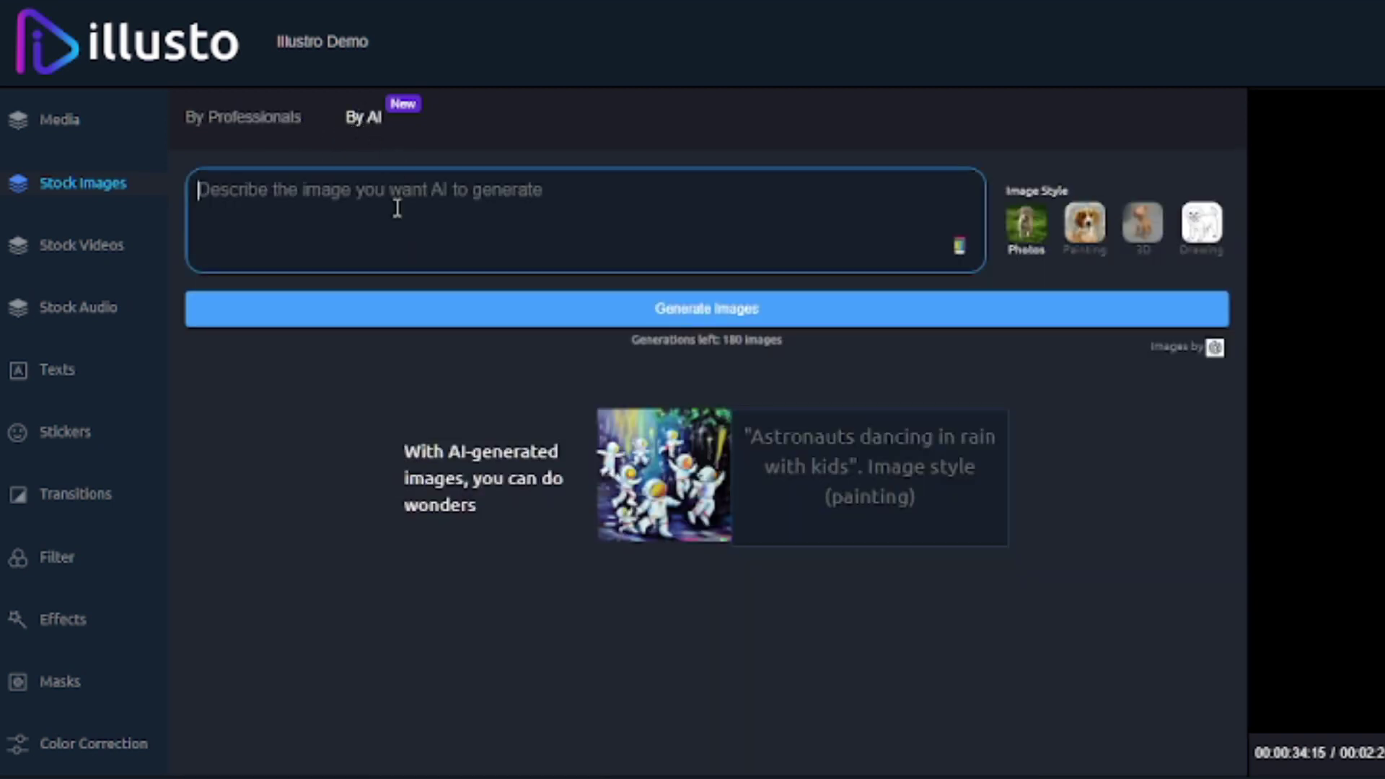
type("a cat ")
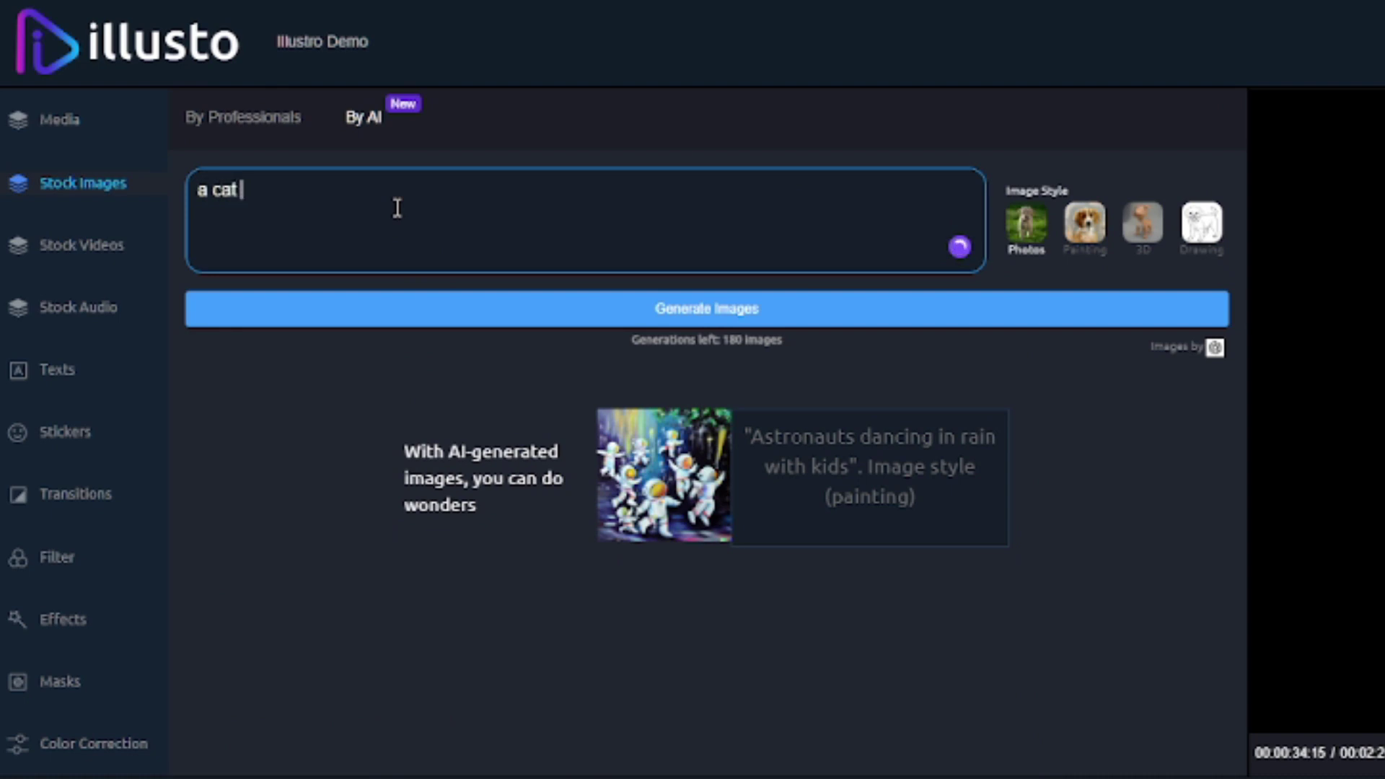
type("dj")
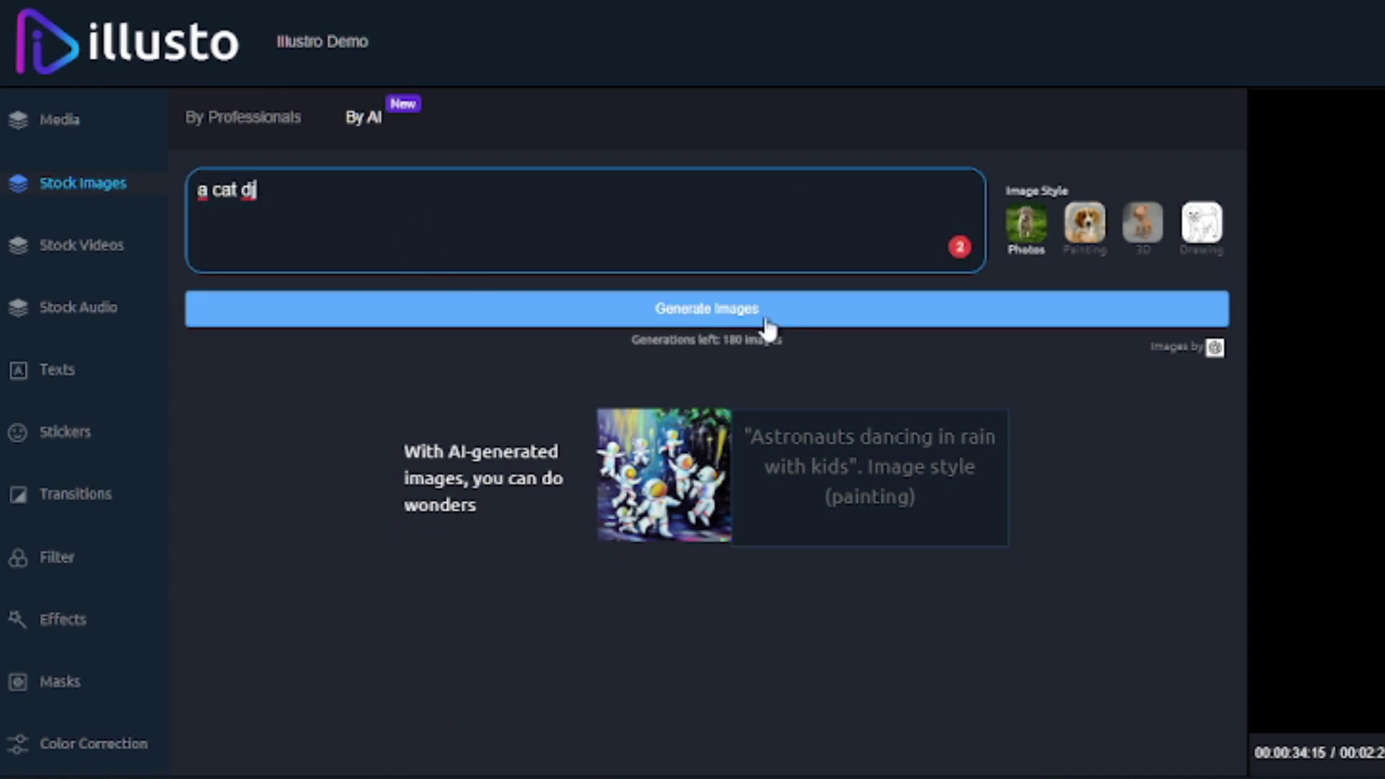
left_click(810, 321)
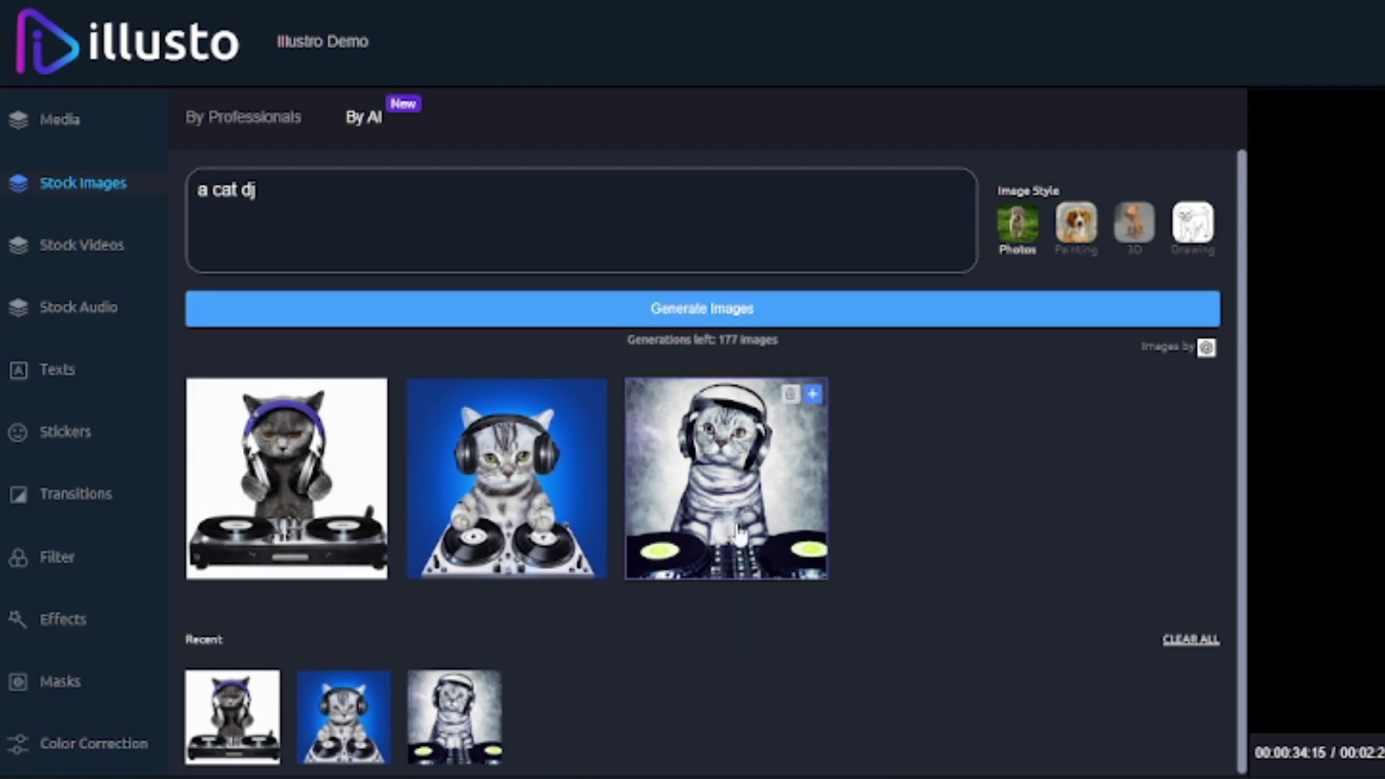
left_click(814, 396)
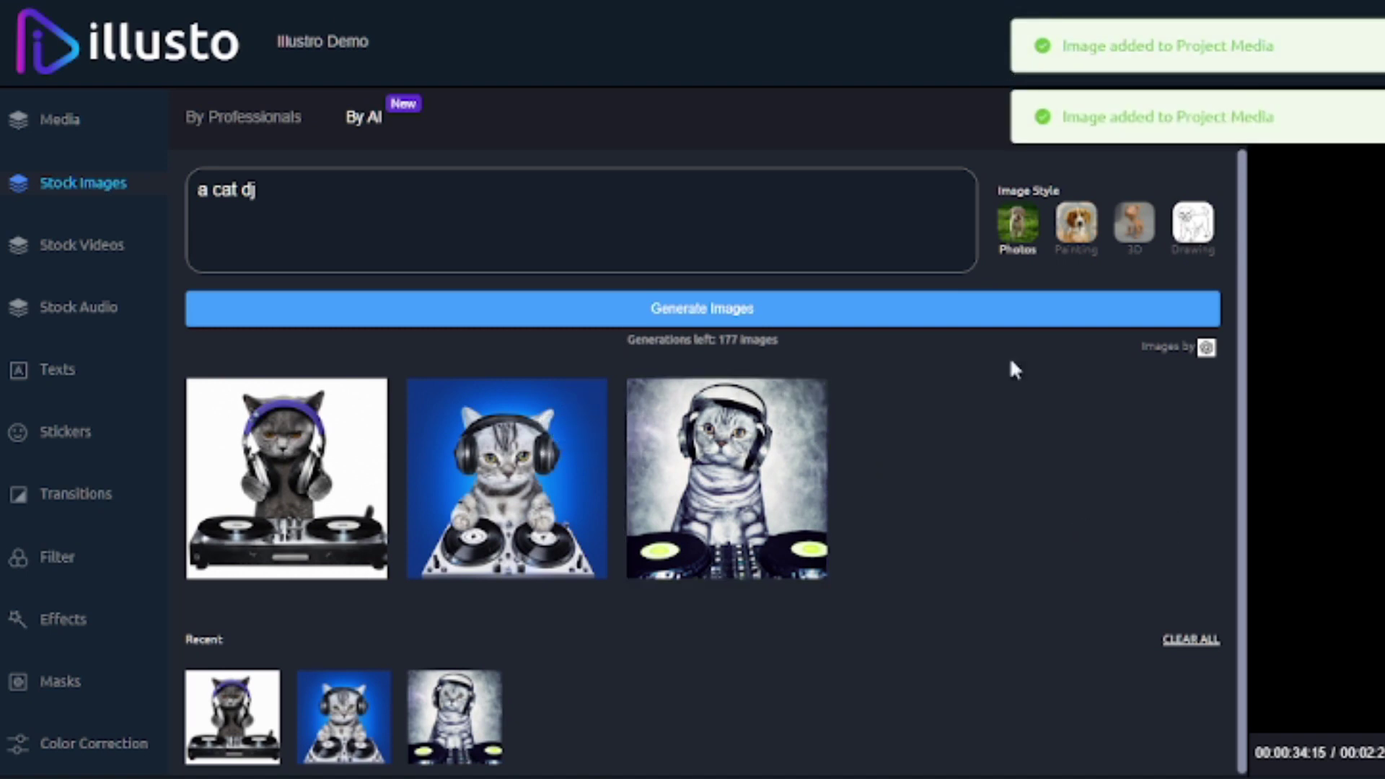
left_click(377, 393)
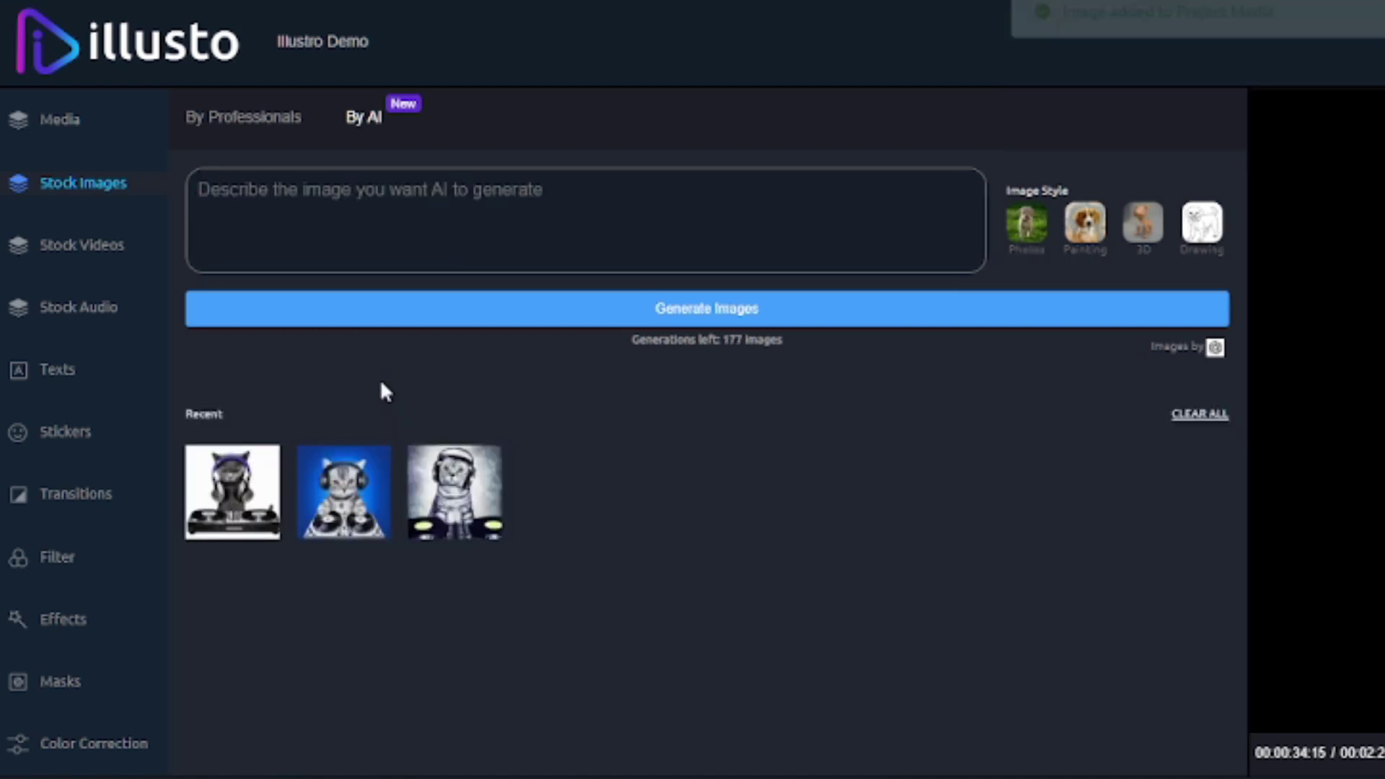
Step: Add the blue cat DJ image from Project Media to a new top timeline track
left_click(29, 119)
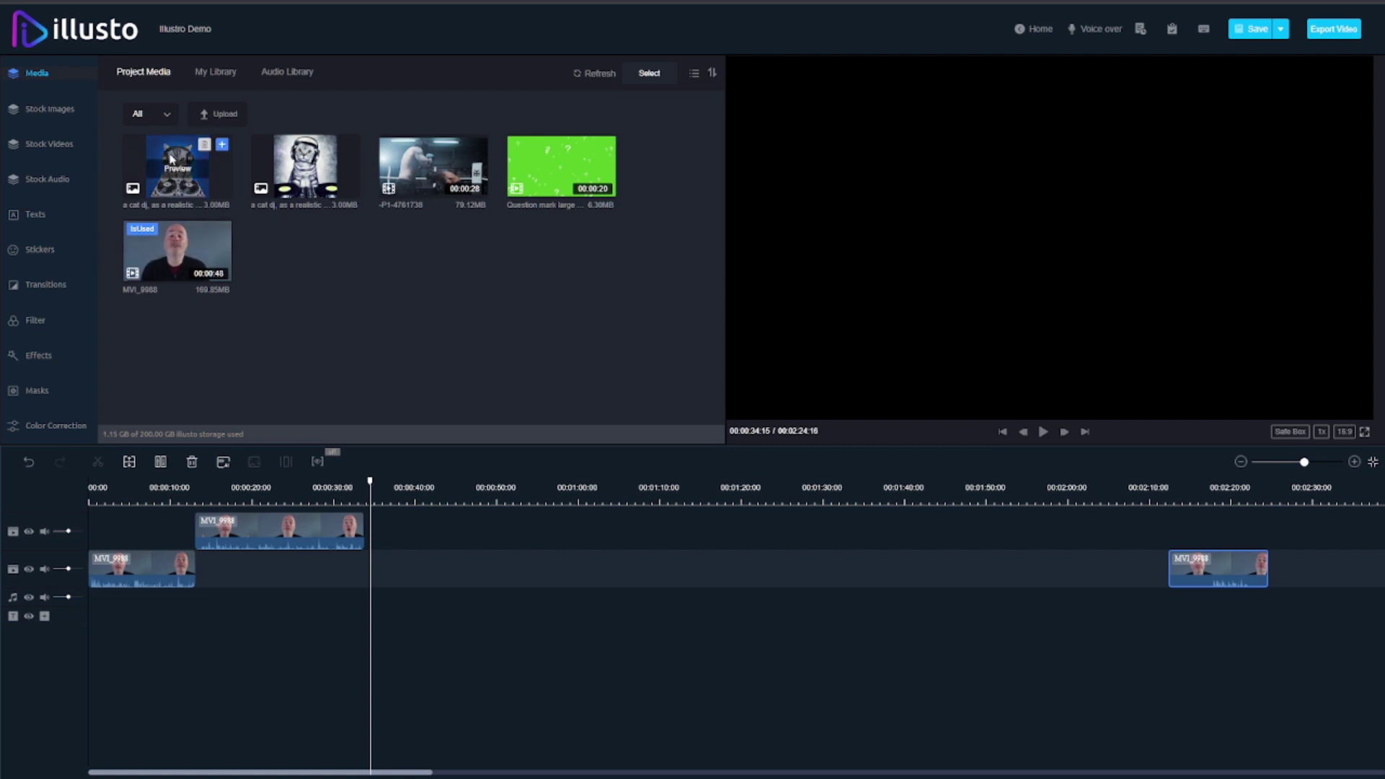
left_click(222, 144)
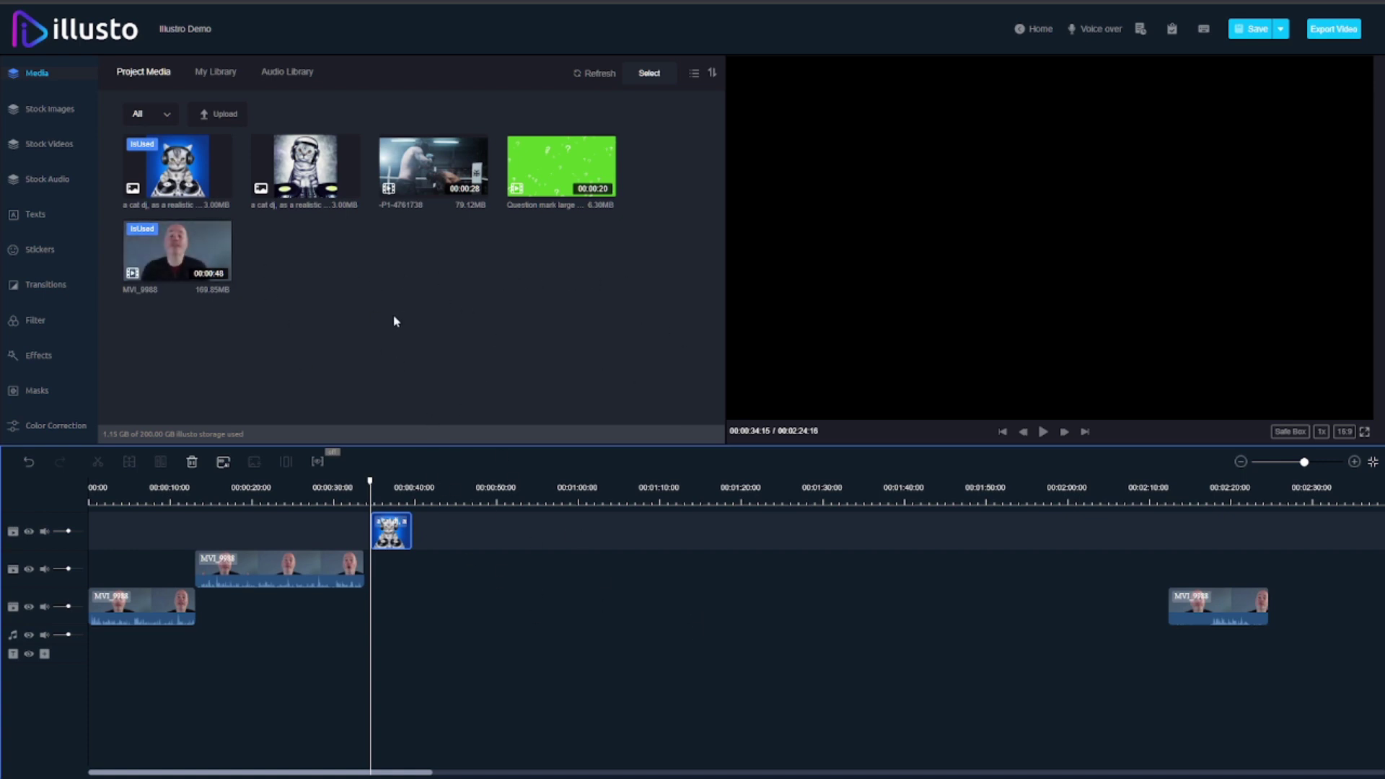
left_click(34, 151)
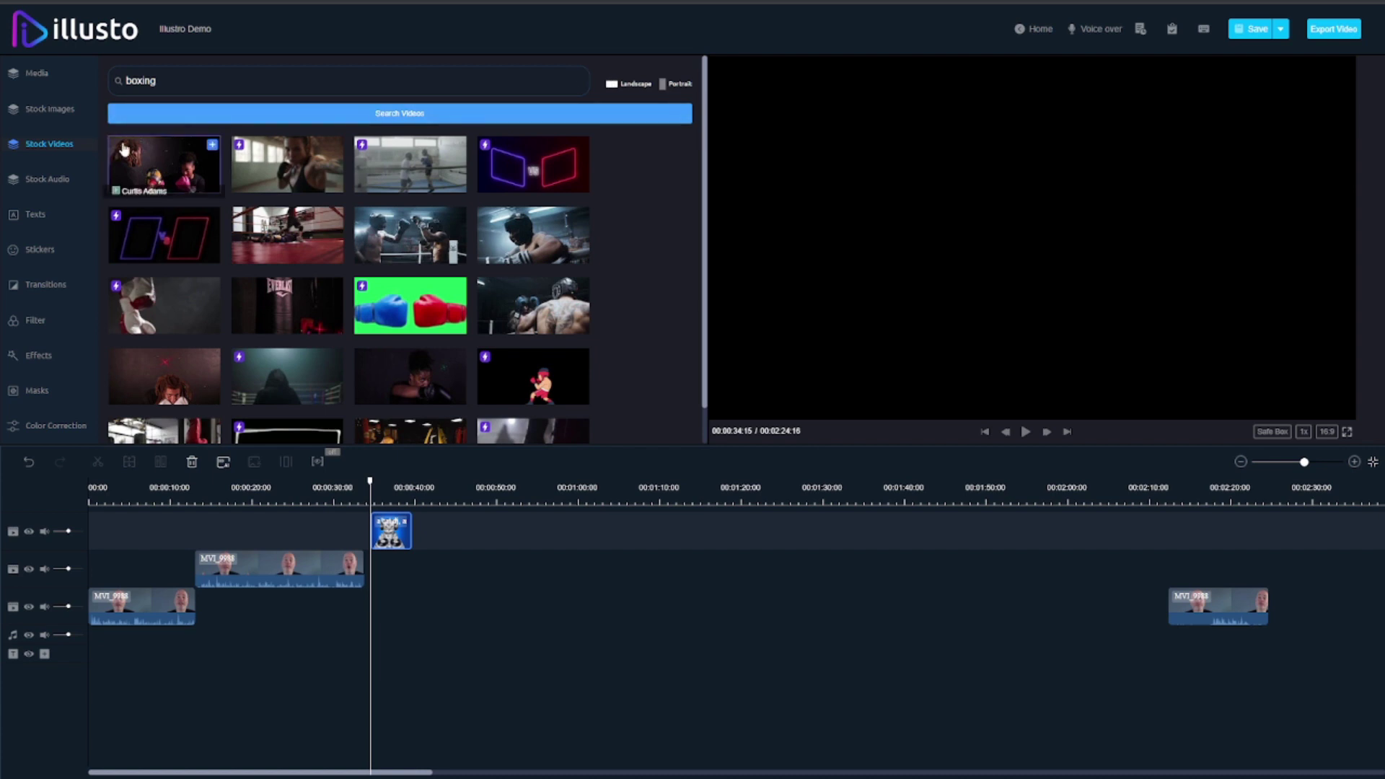
Step: Preview the Motocross Accelerate 02 and 01 sound effects in Stock Audio
left_click(50, 180)
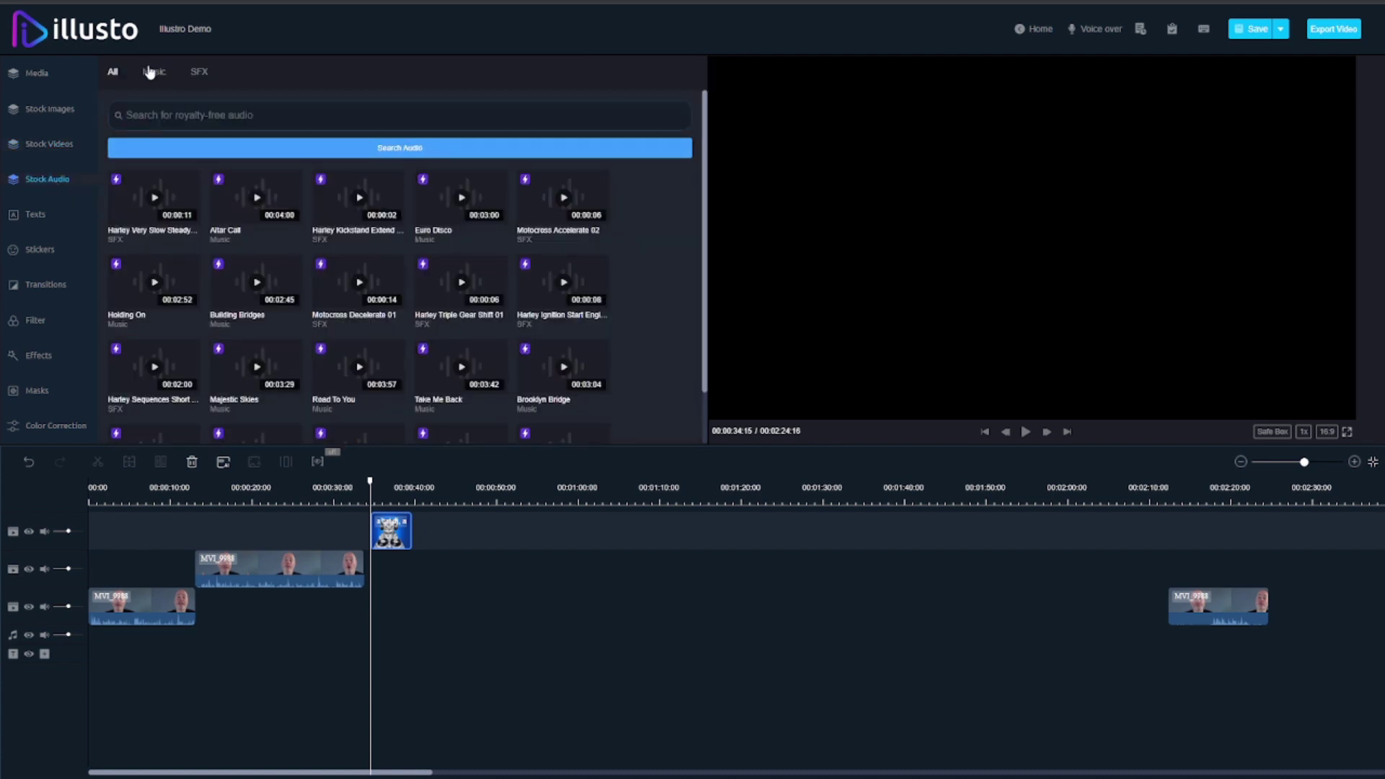
left_click(157, 74)
left_click(198, 75)
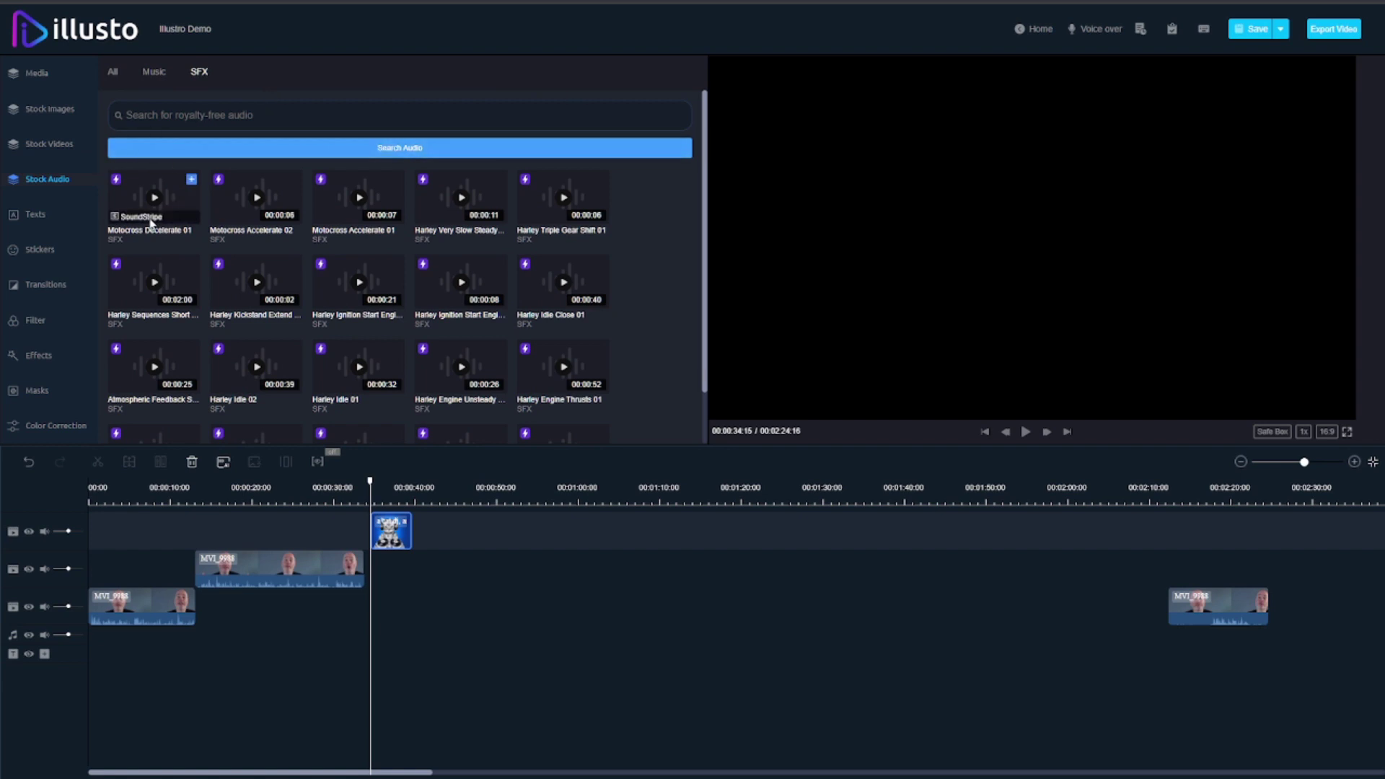
left_click(257, 197)
left_click(359, 197)
Step: Search the sound effects for 'sh'
left_click(169, 124)
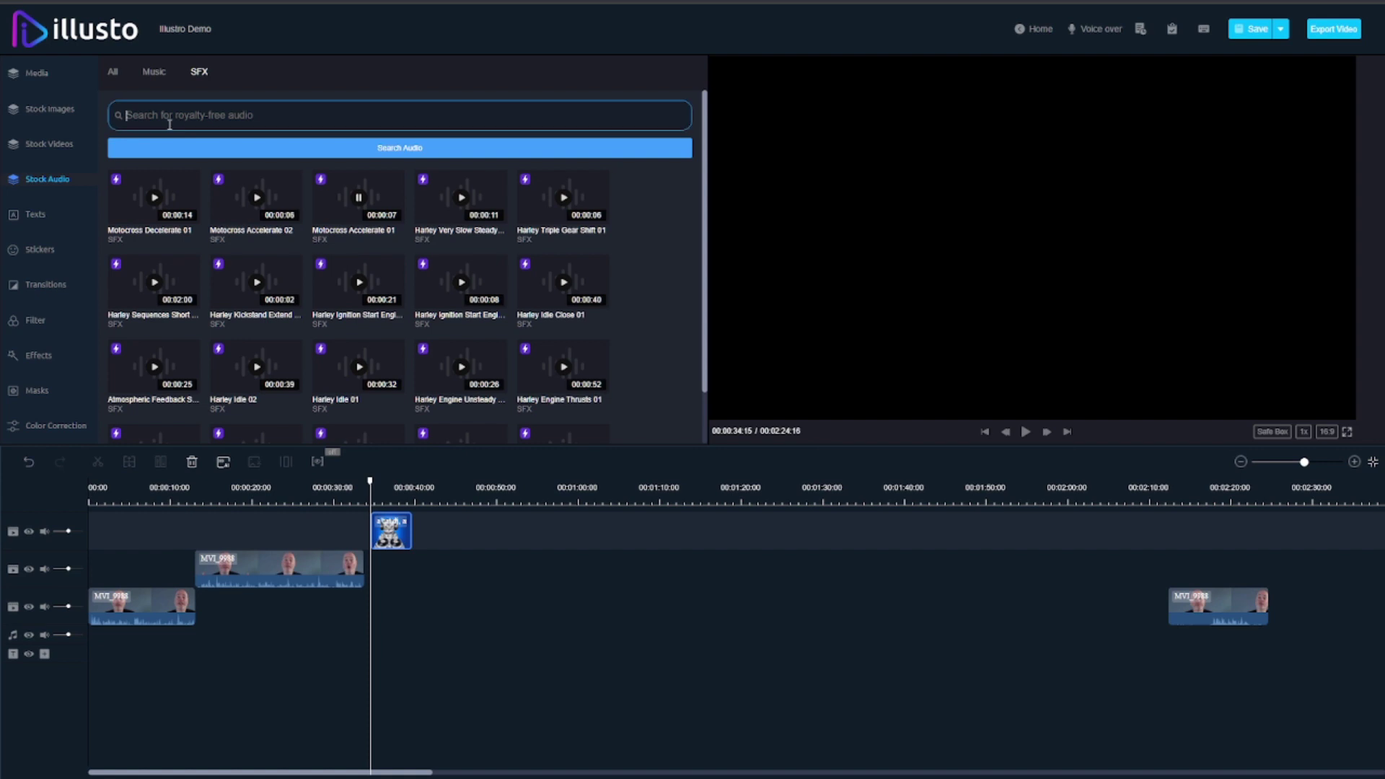
type("sh")
left_click(55, 215)
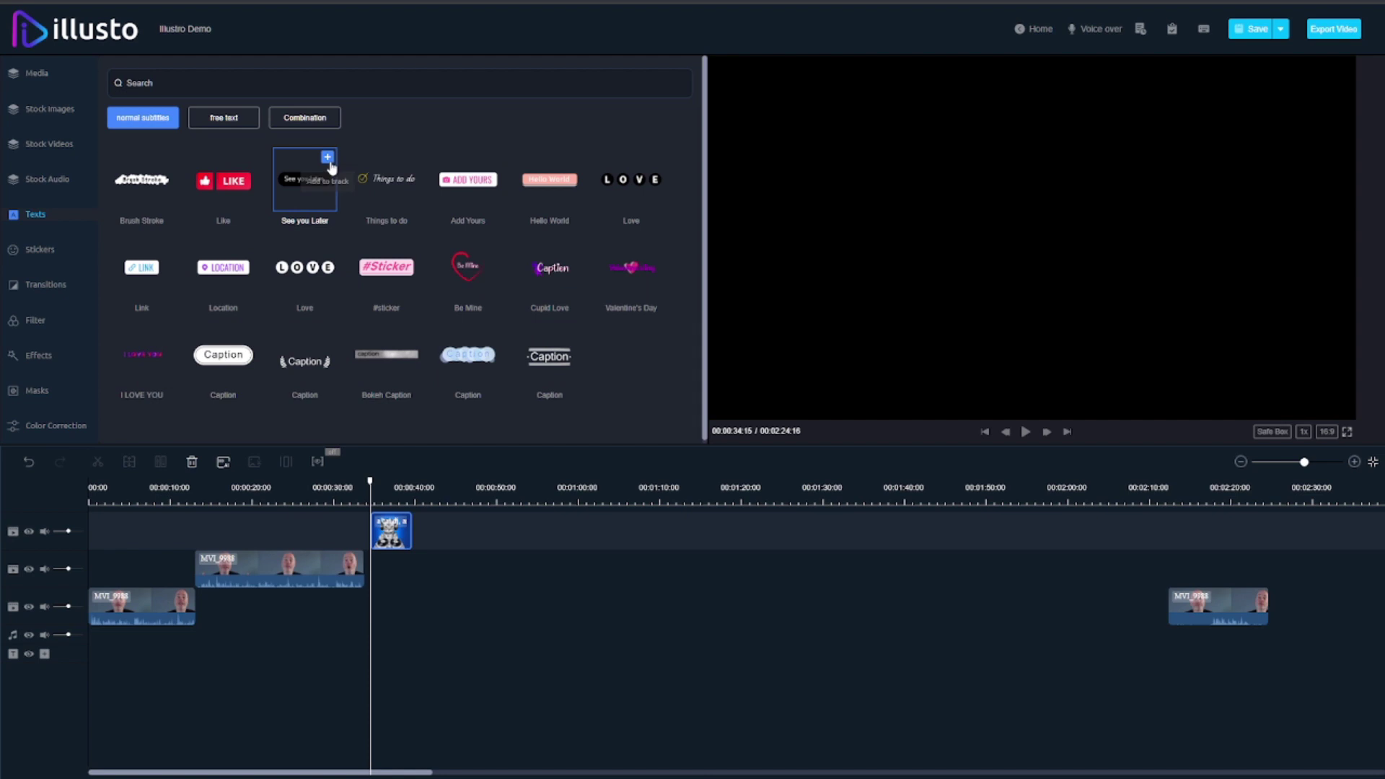
Step: Add the See you Later text to the timeline and browse the normal stickers
left_click(328, 159)
left_click(36, 249)
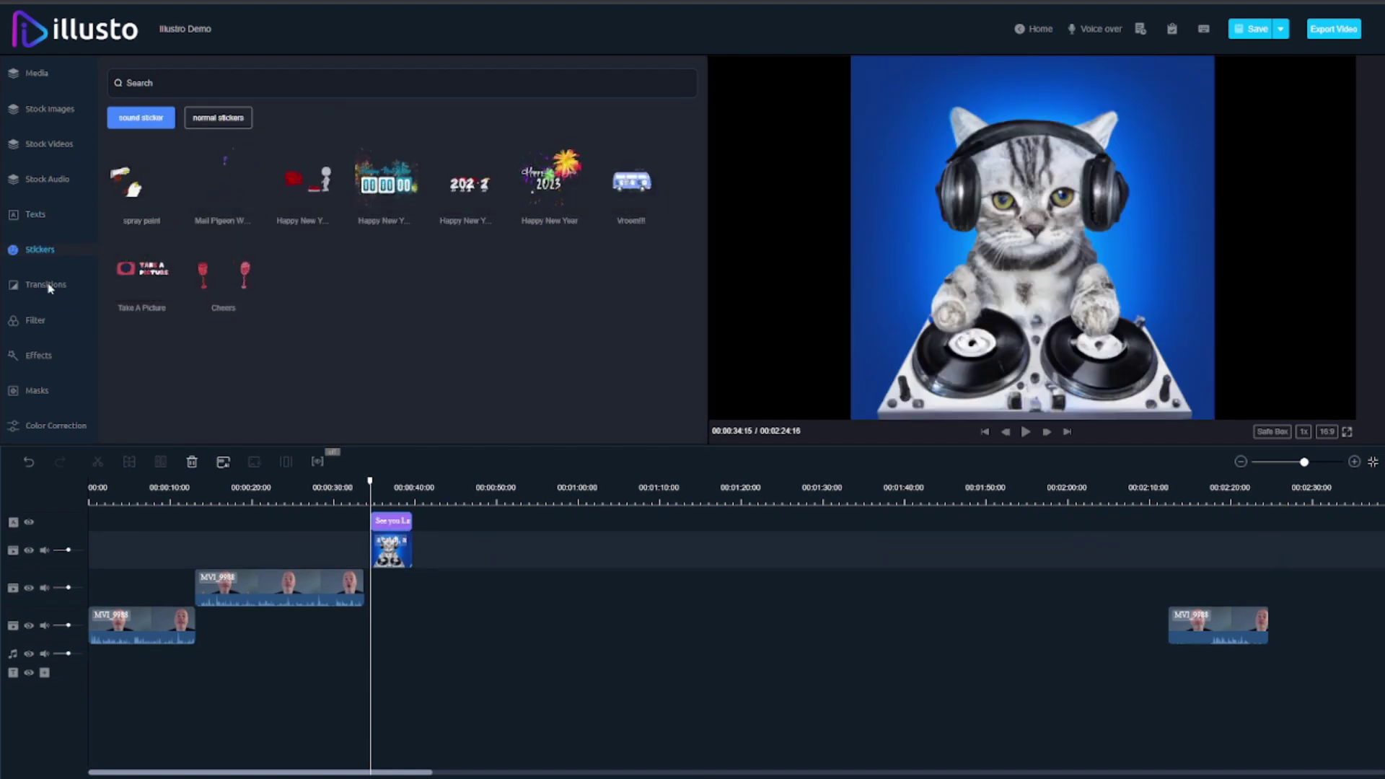
left_click(229, 120)
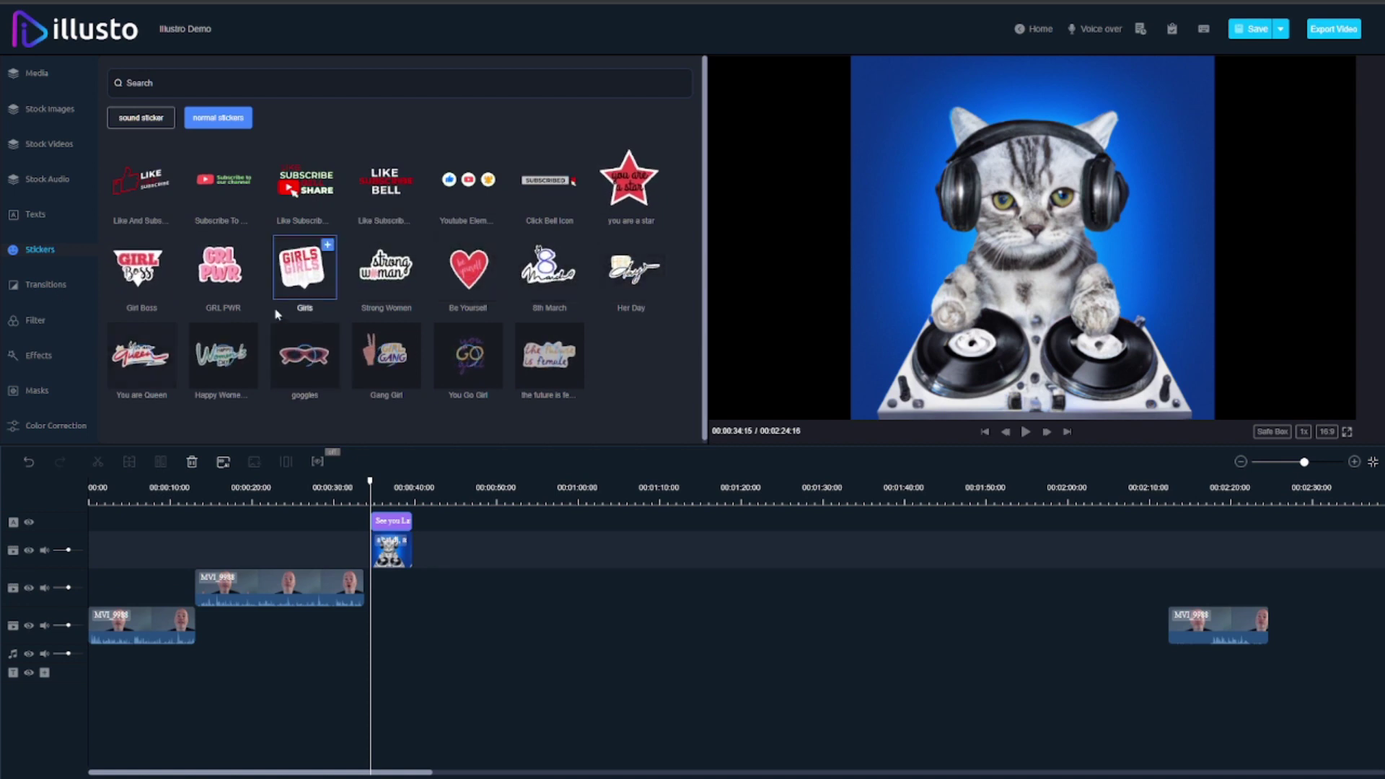
Step: Place the Push To Top transition between the MVI_9988 clips and play from about 12 seconds
left_click(45, 284)
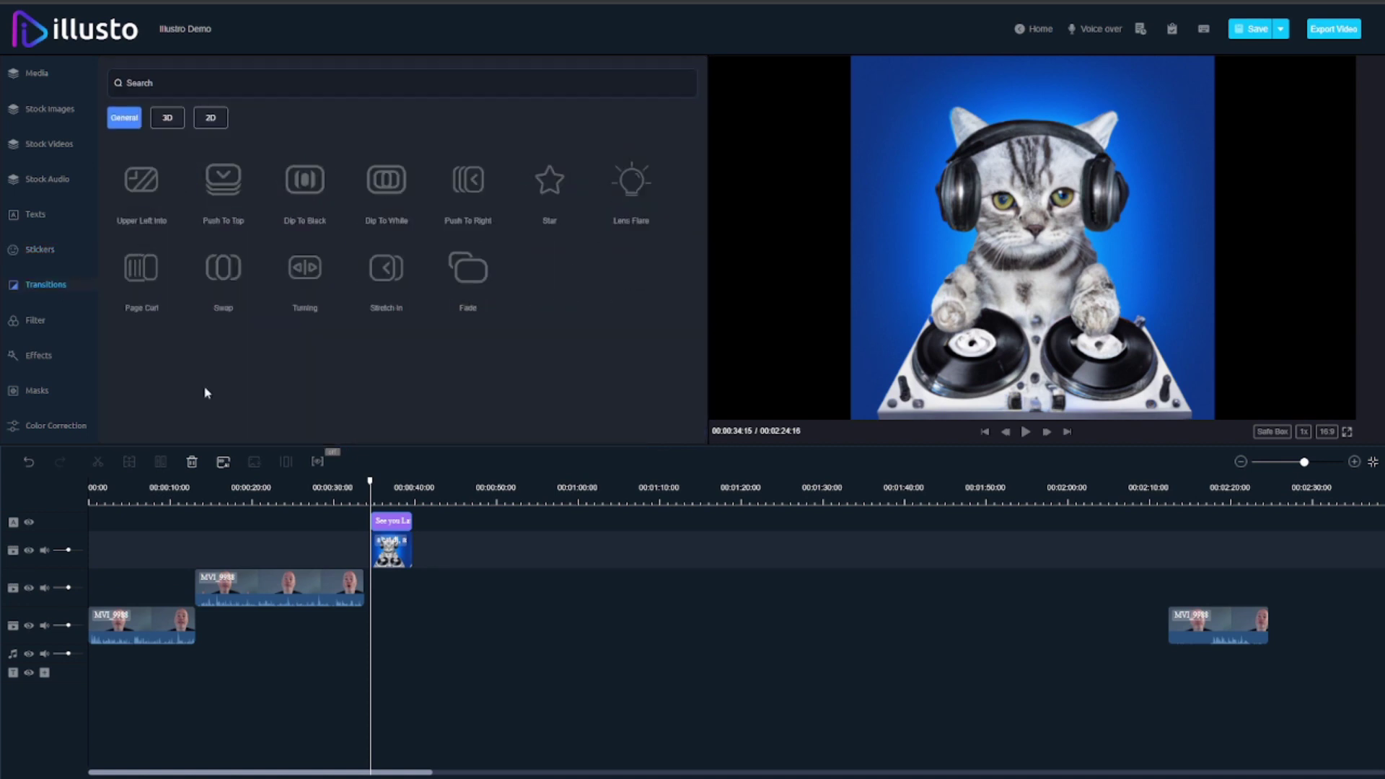
left_click(140, 201)
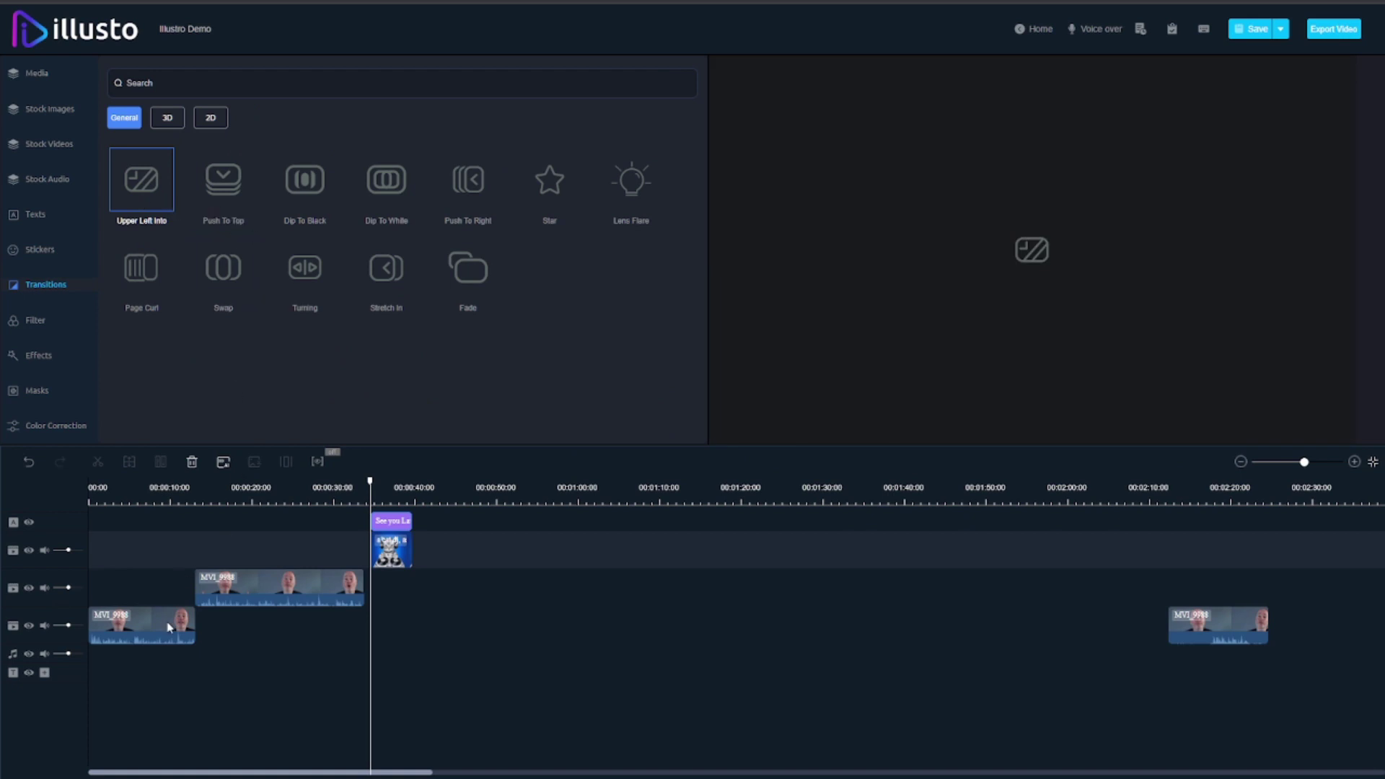
left_click_drag(169, 634, 161, 581)
mouse_move(197, 223)
left_mouse_down()
mouse_move(149, 371)
mouse_move(184, 608)
mouse_move(197, 591)
left_mouse_up()
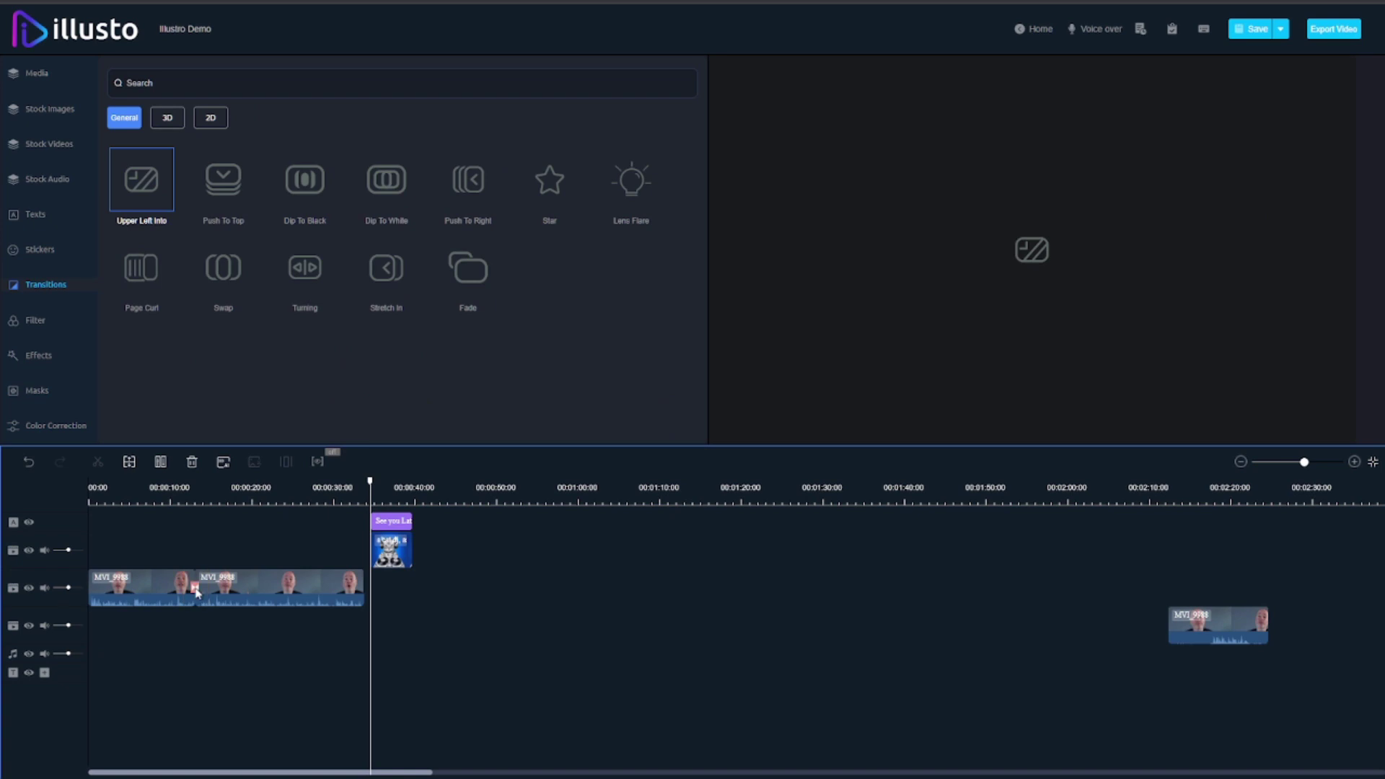
left_click(192, 504)
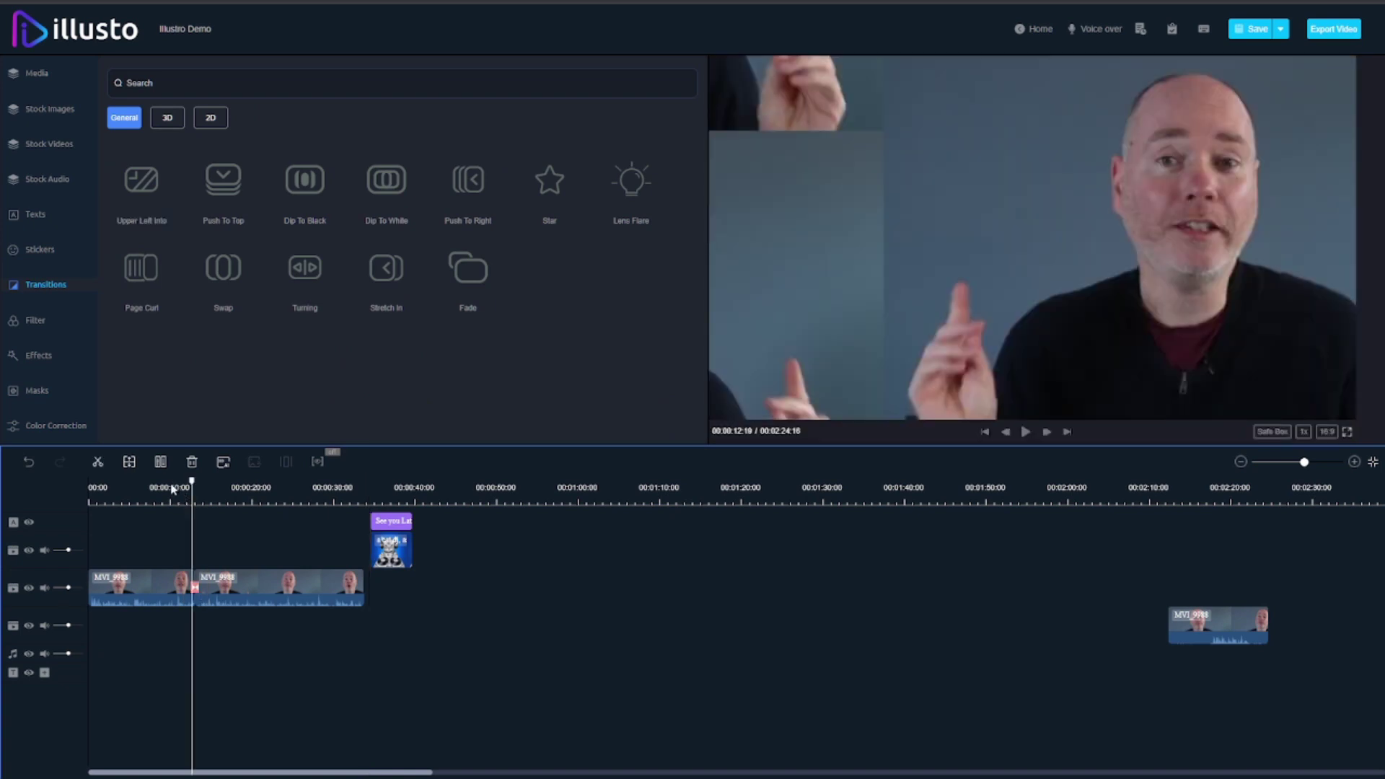
key("space")
key("space")
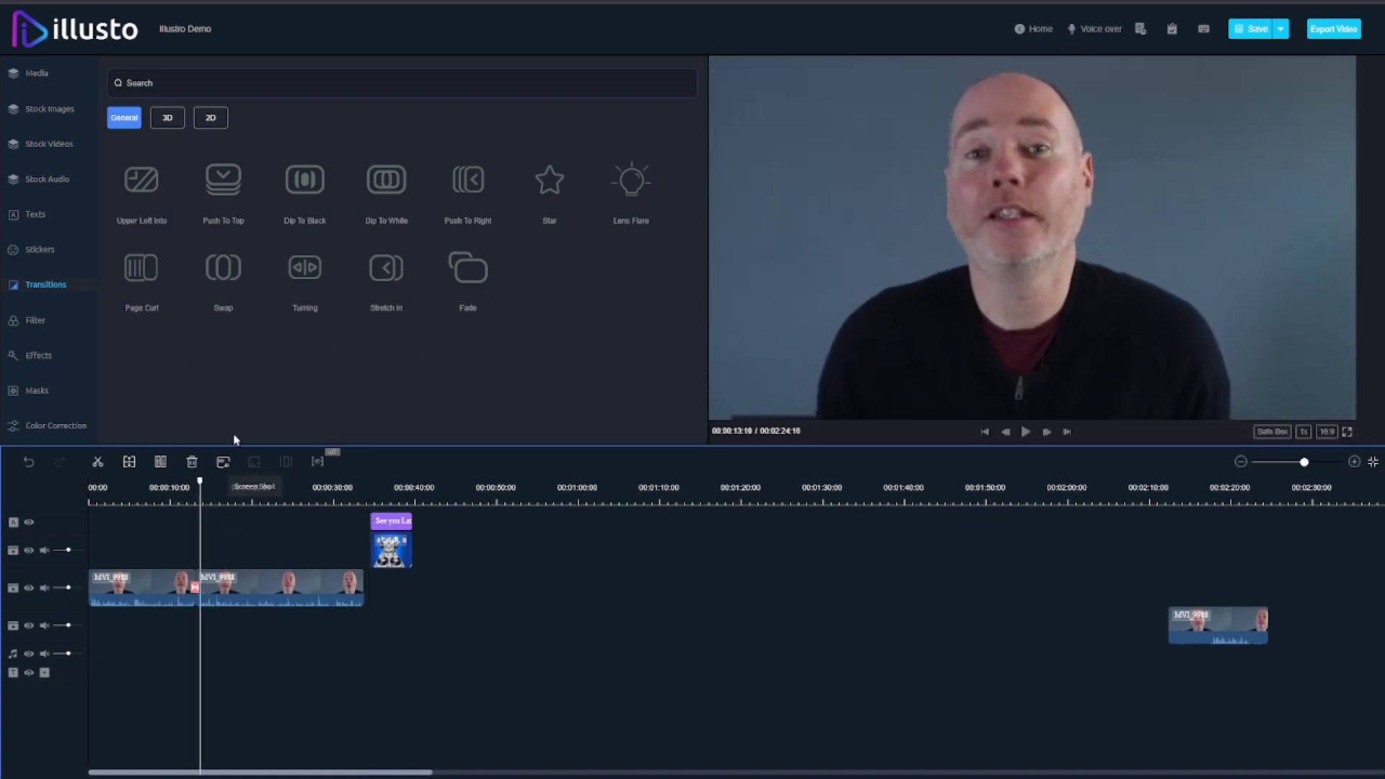
Step: Browse the 3D and 2D transition categories, returning to General
left_click(174, 124)
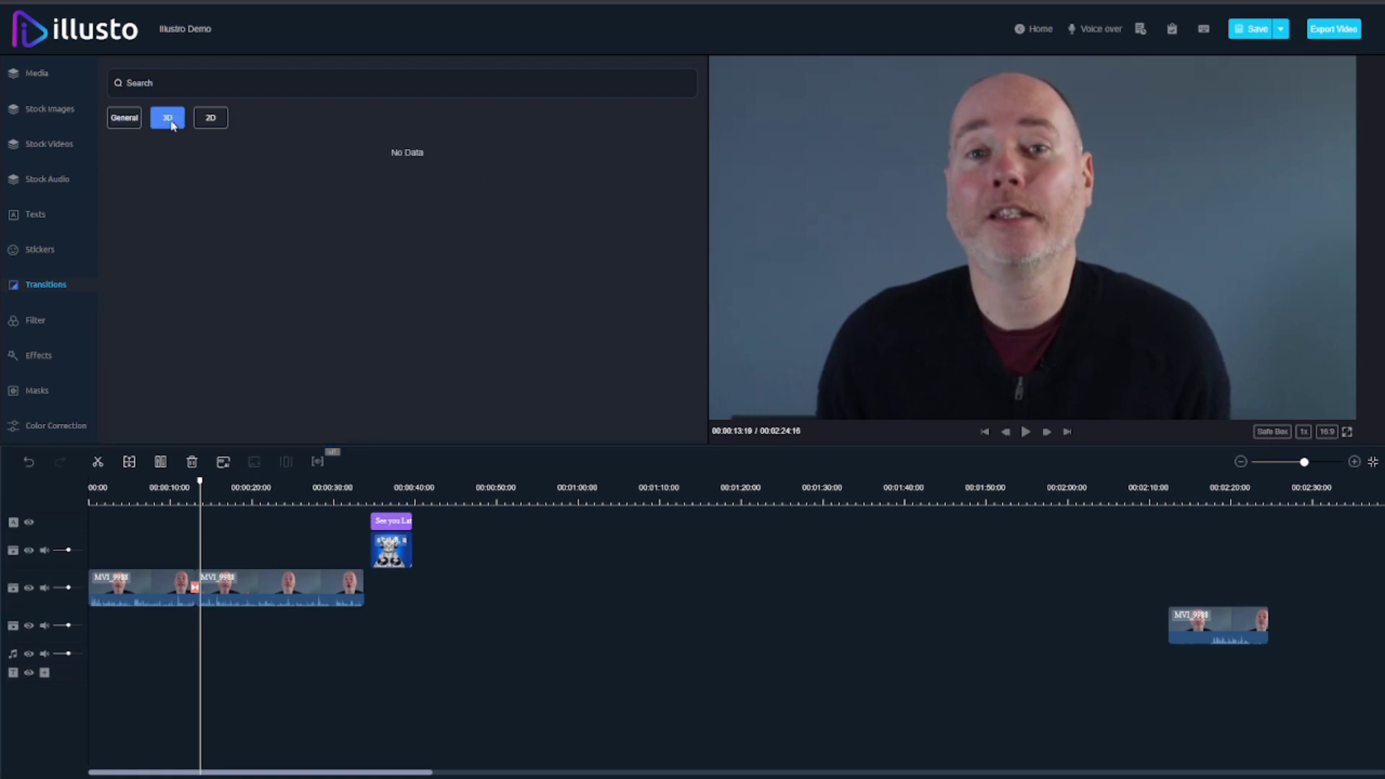
left_click(213, 119)
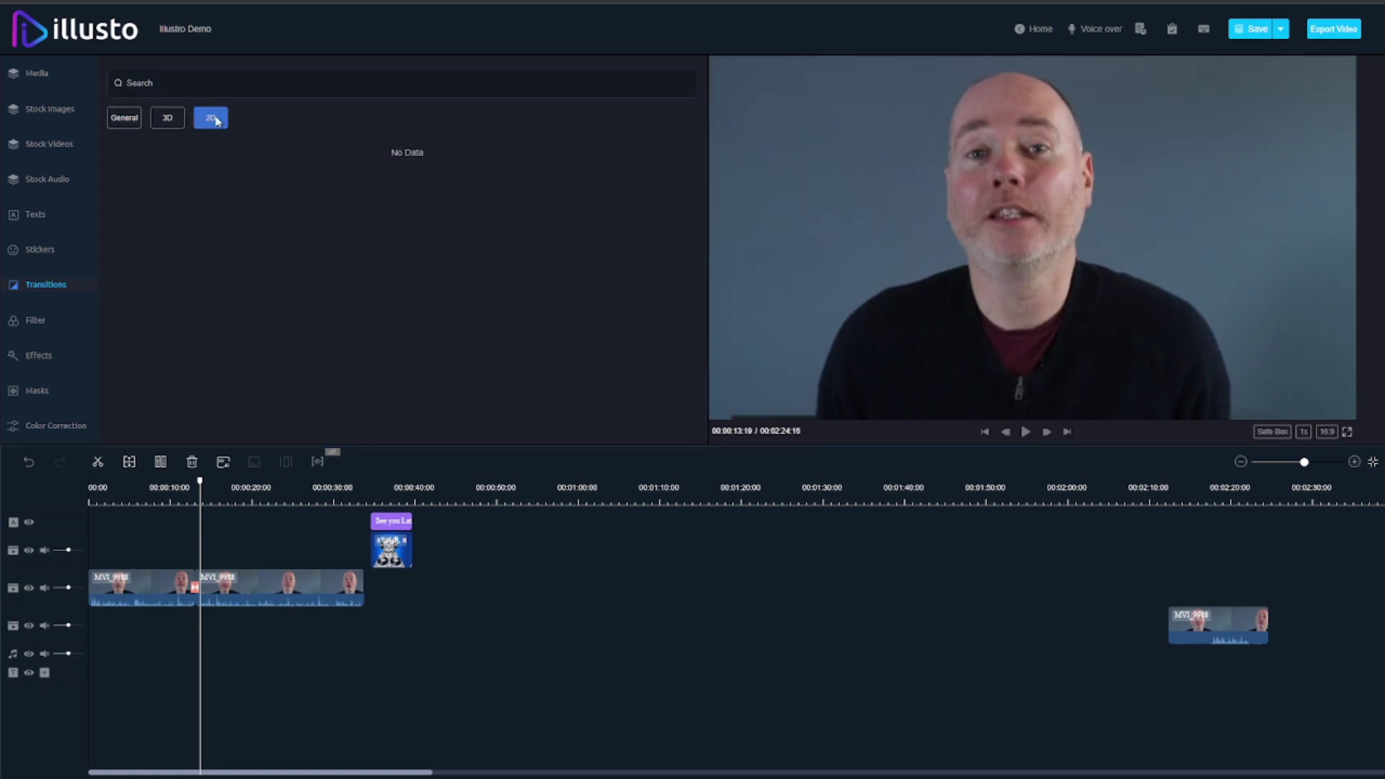
left_click(126, 119)
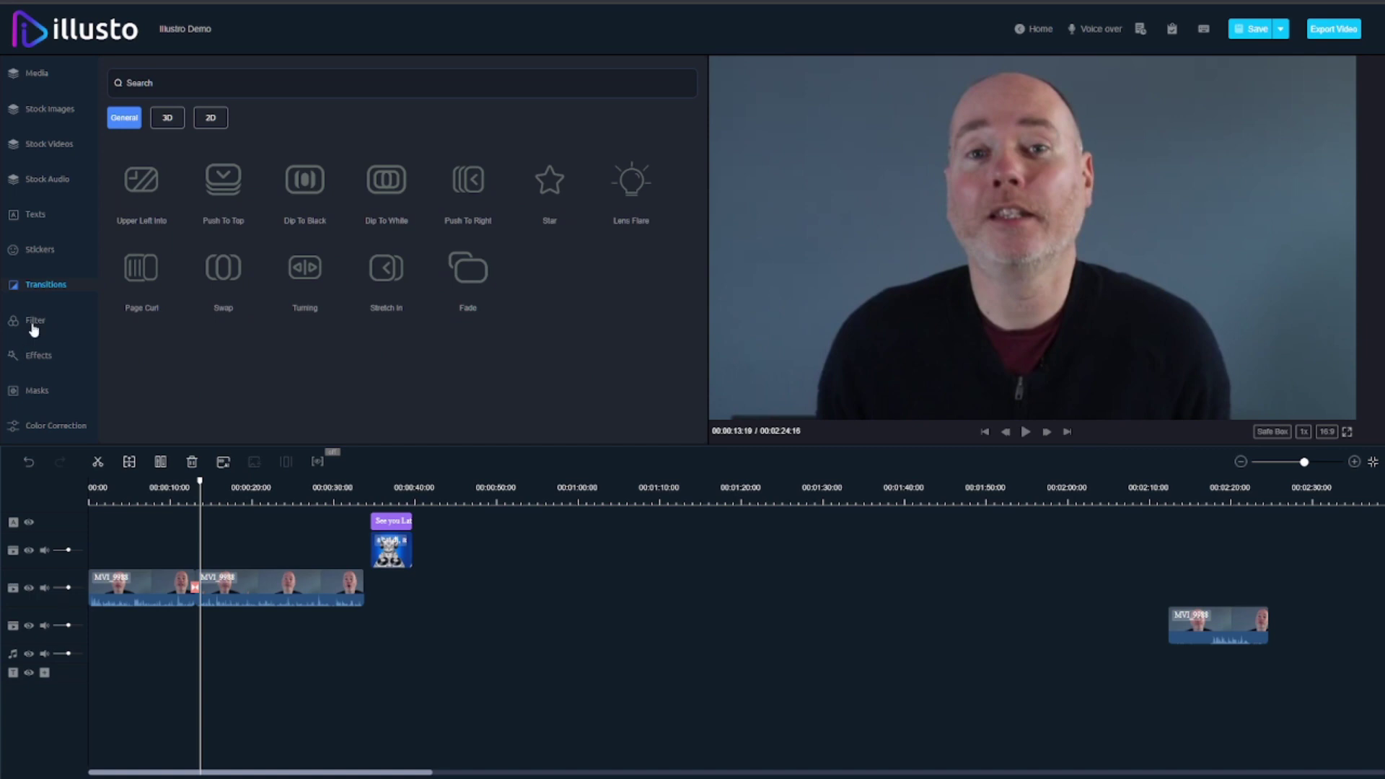
Step: Add the DayToNight01 LUT filter near 13 seconds and move the cat clip to 16 seconds
left_click(33, 328)
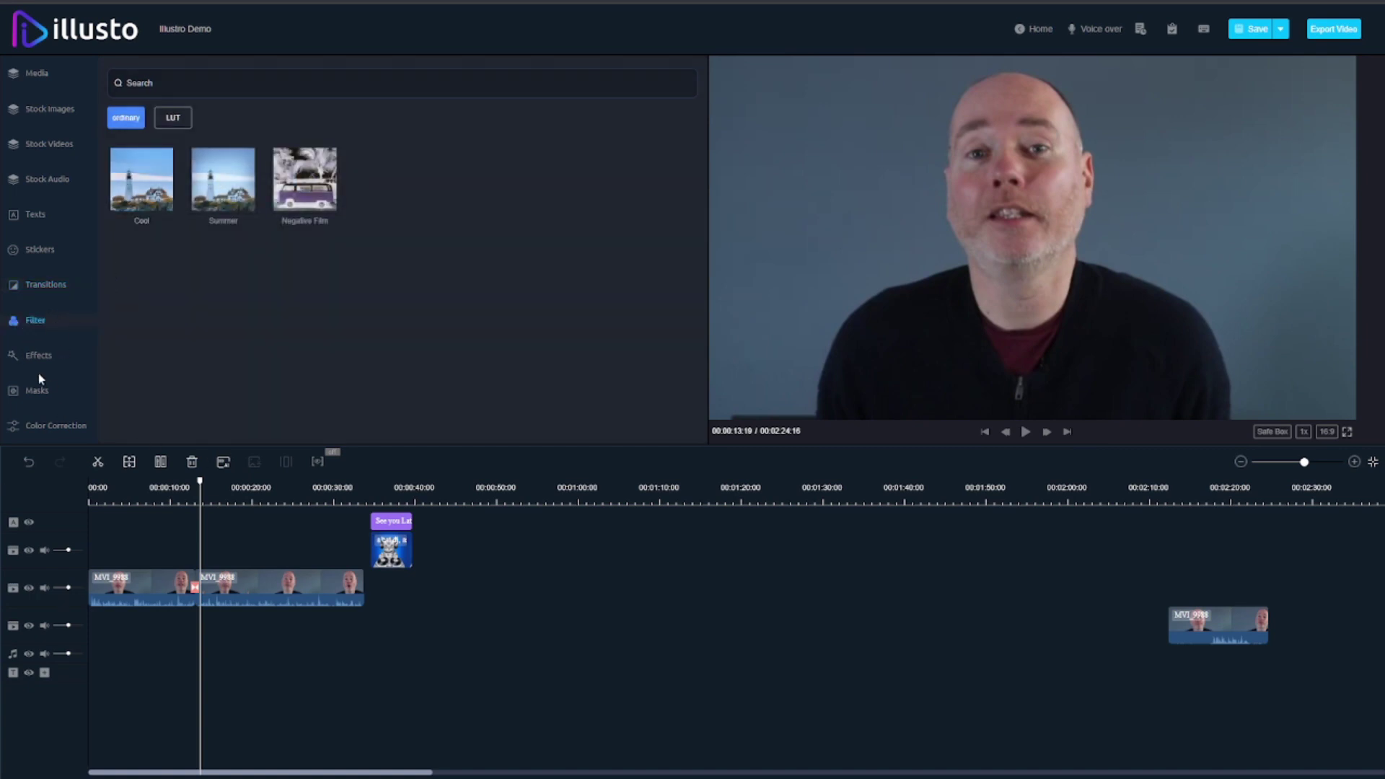
left_click(173, 118)
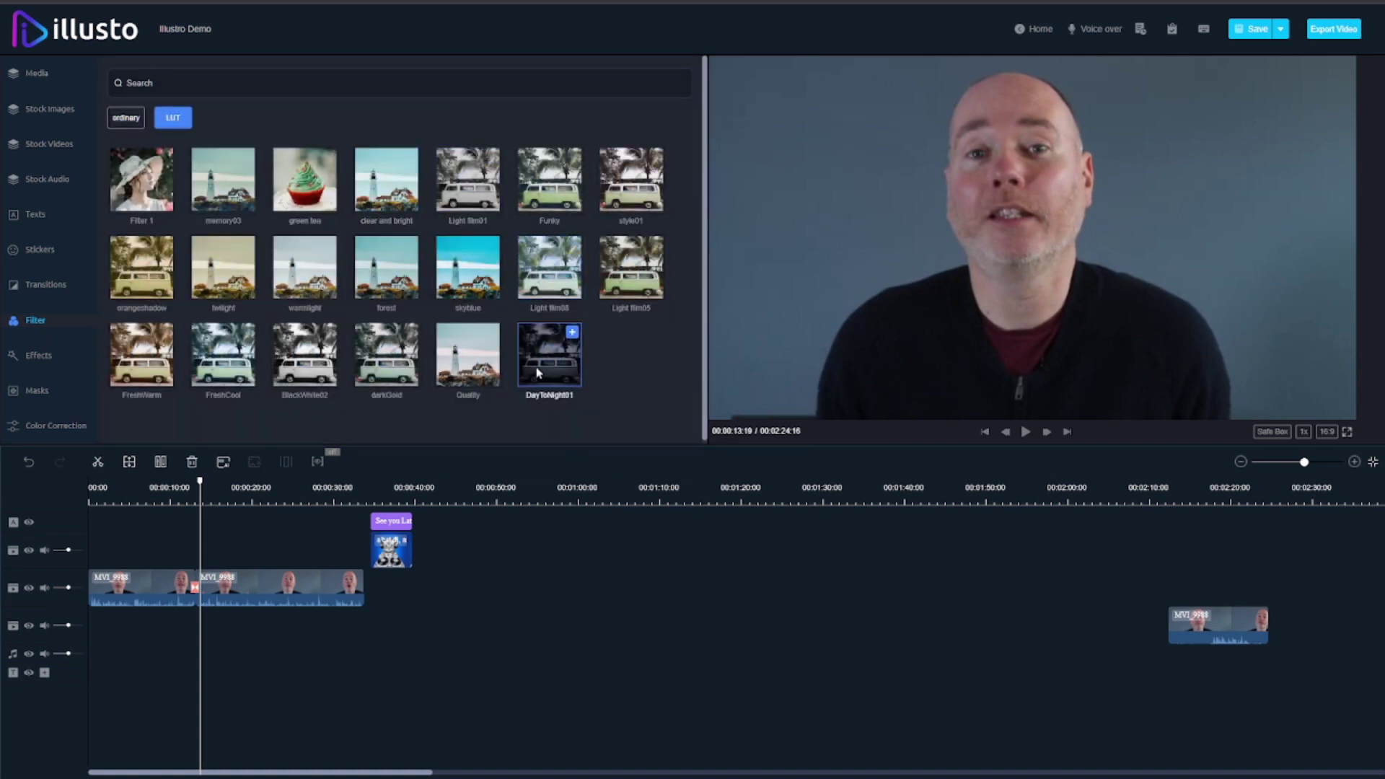
left_click_drag(537, 373, 214, 513)
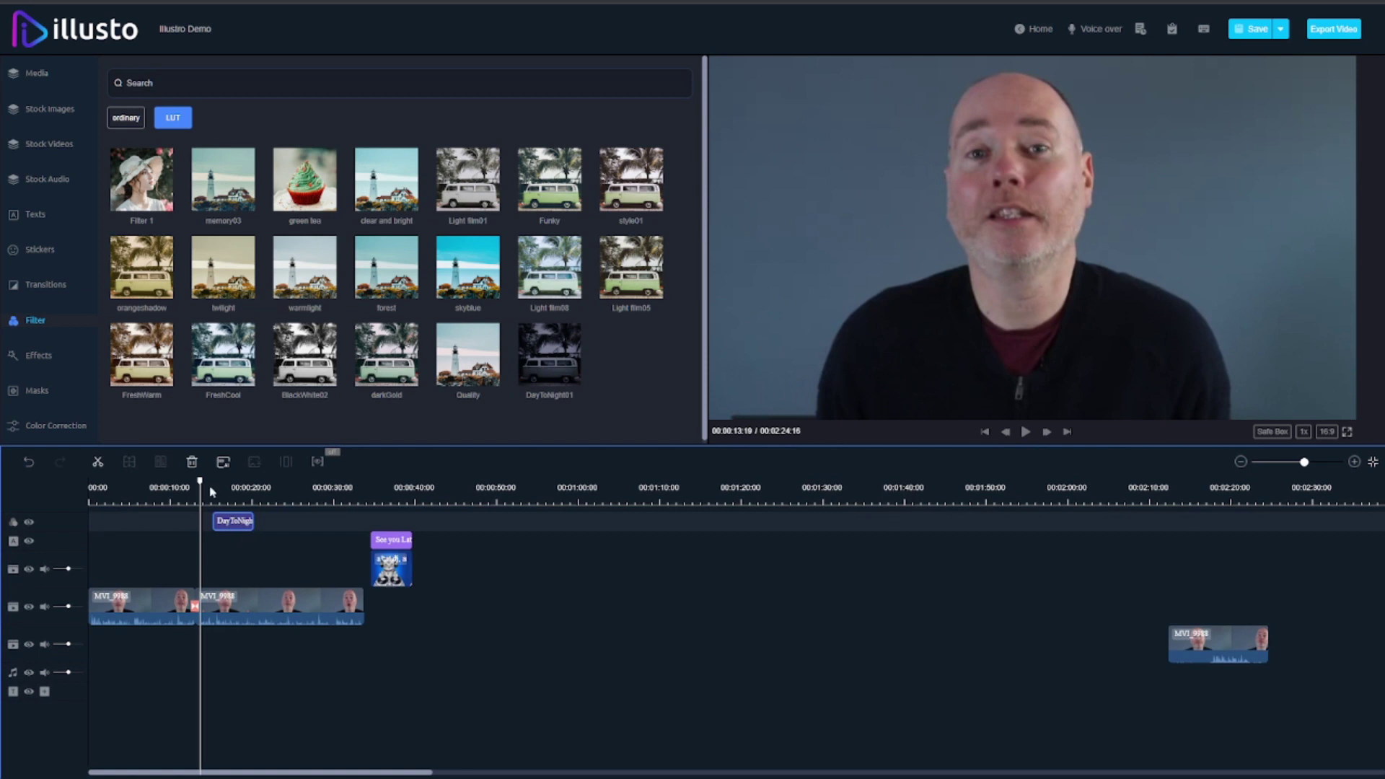
left_click(225, 500)
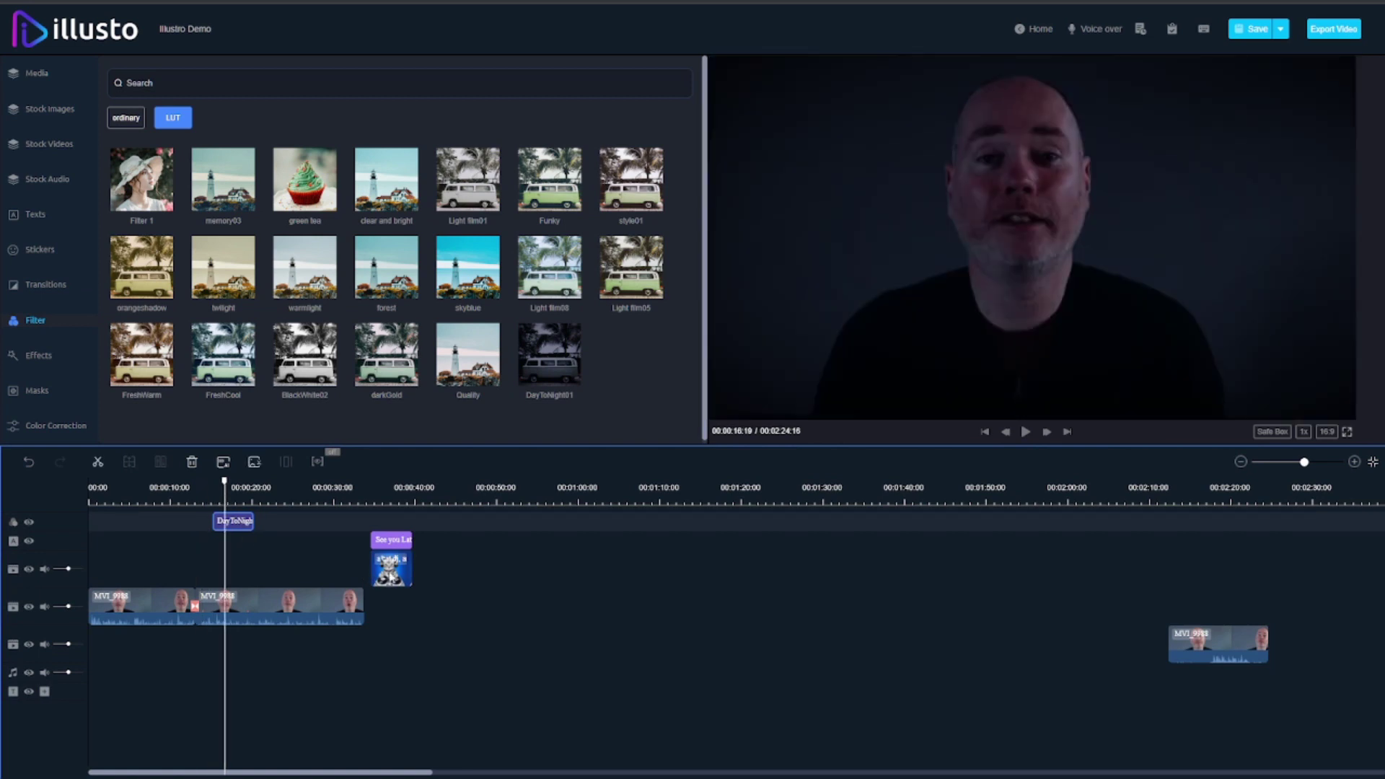
left_click_drag(389, 576, 248, 570)
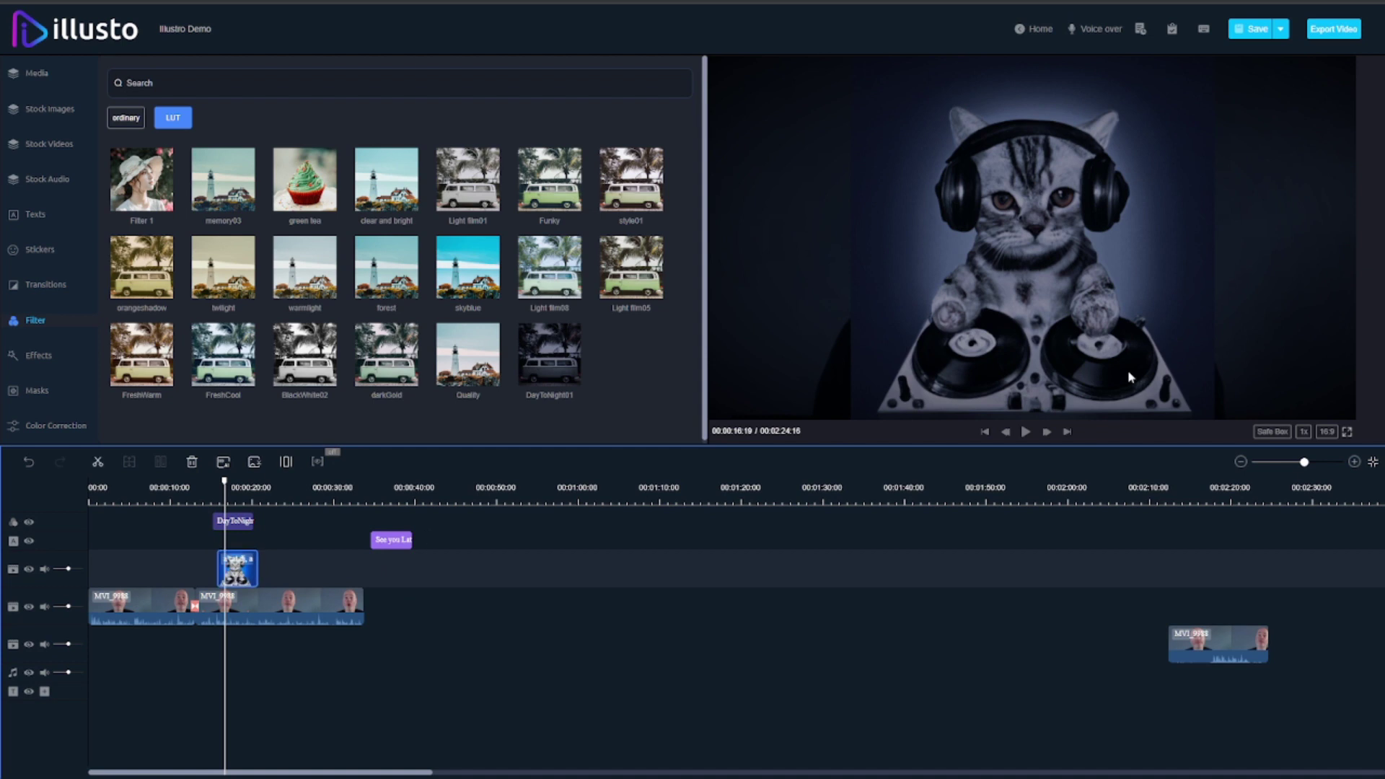
Step: Swap DayToNight01 for the warmlight LUT on the cat clip, play it, then delete it
left_click(248, 522)
key("Delete")
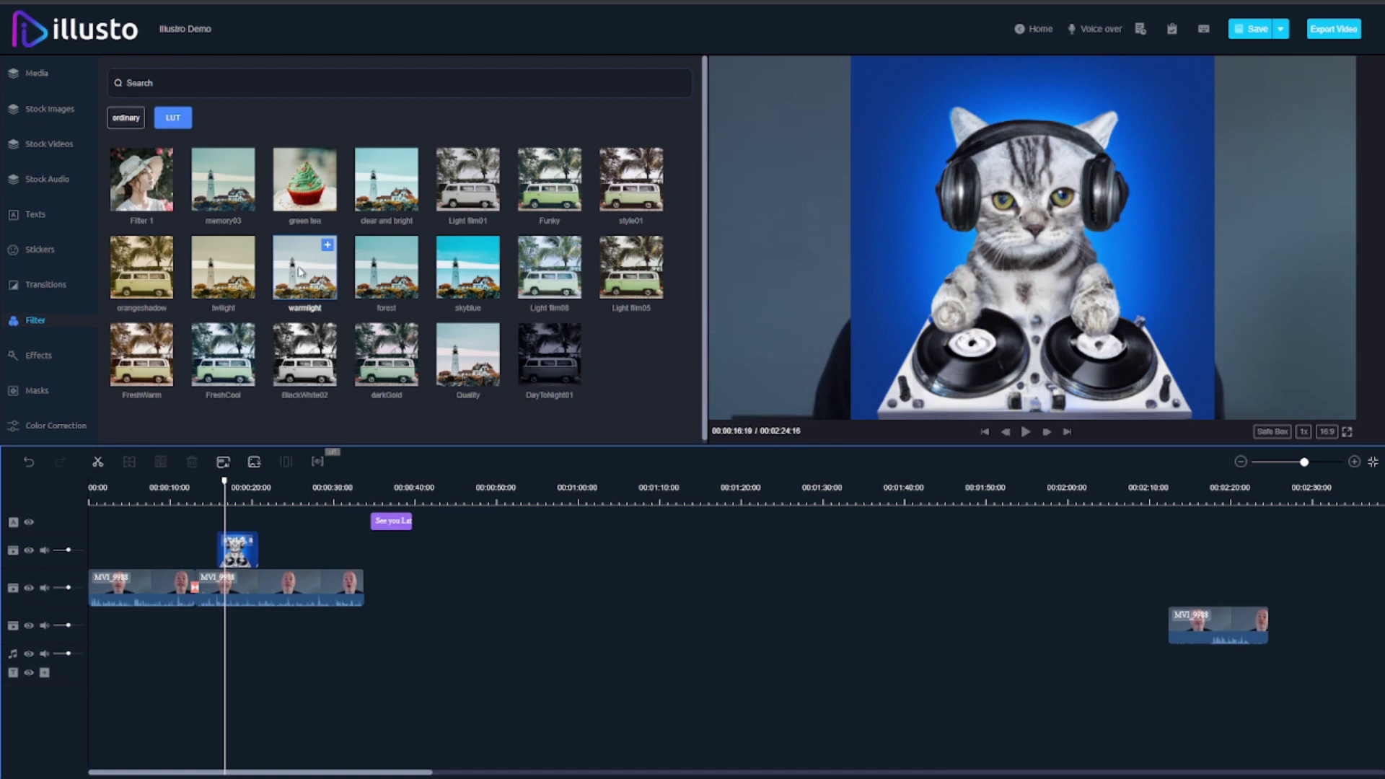
left_click(334, 300)
left_click(328, 244)
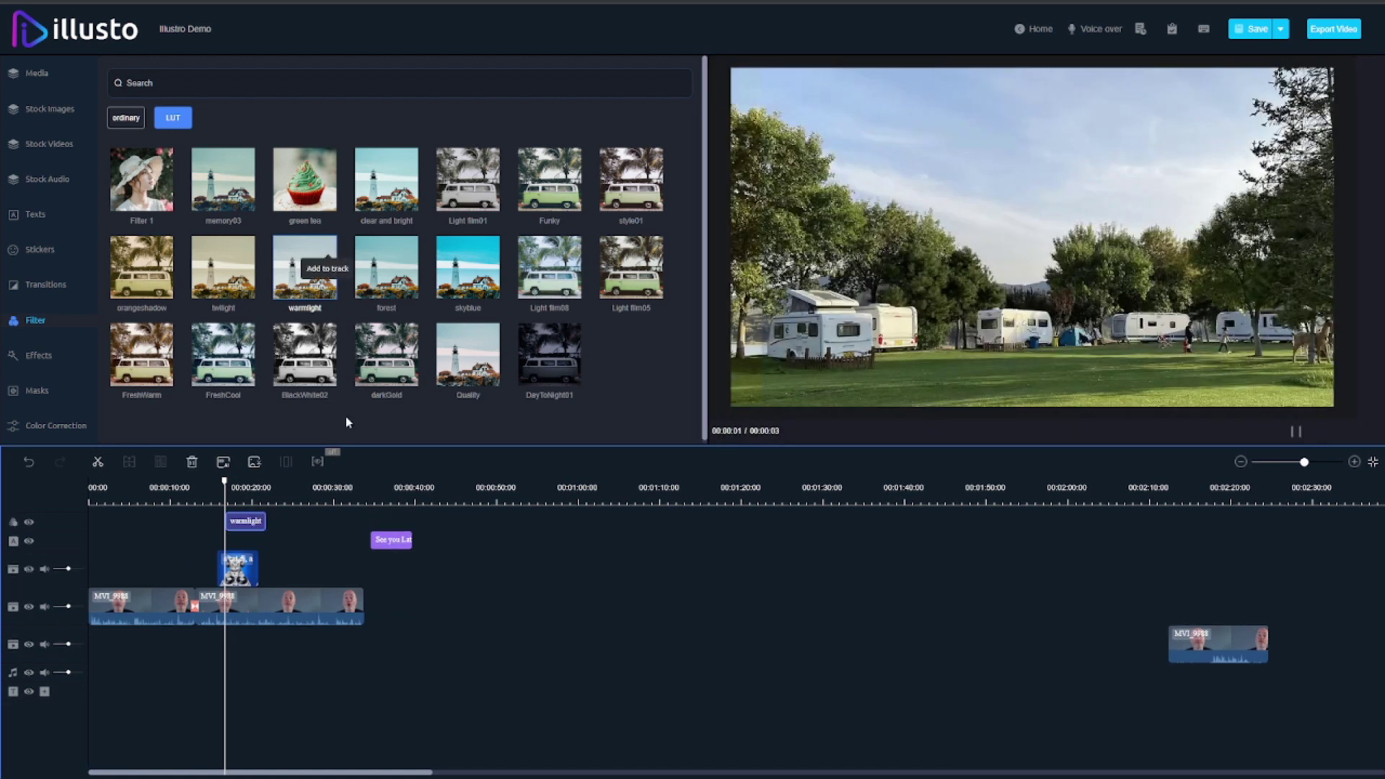
left_click_drag(232, 527, 224, 526)
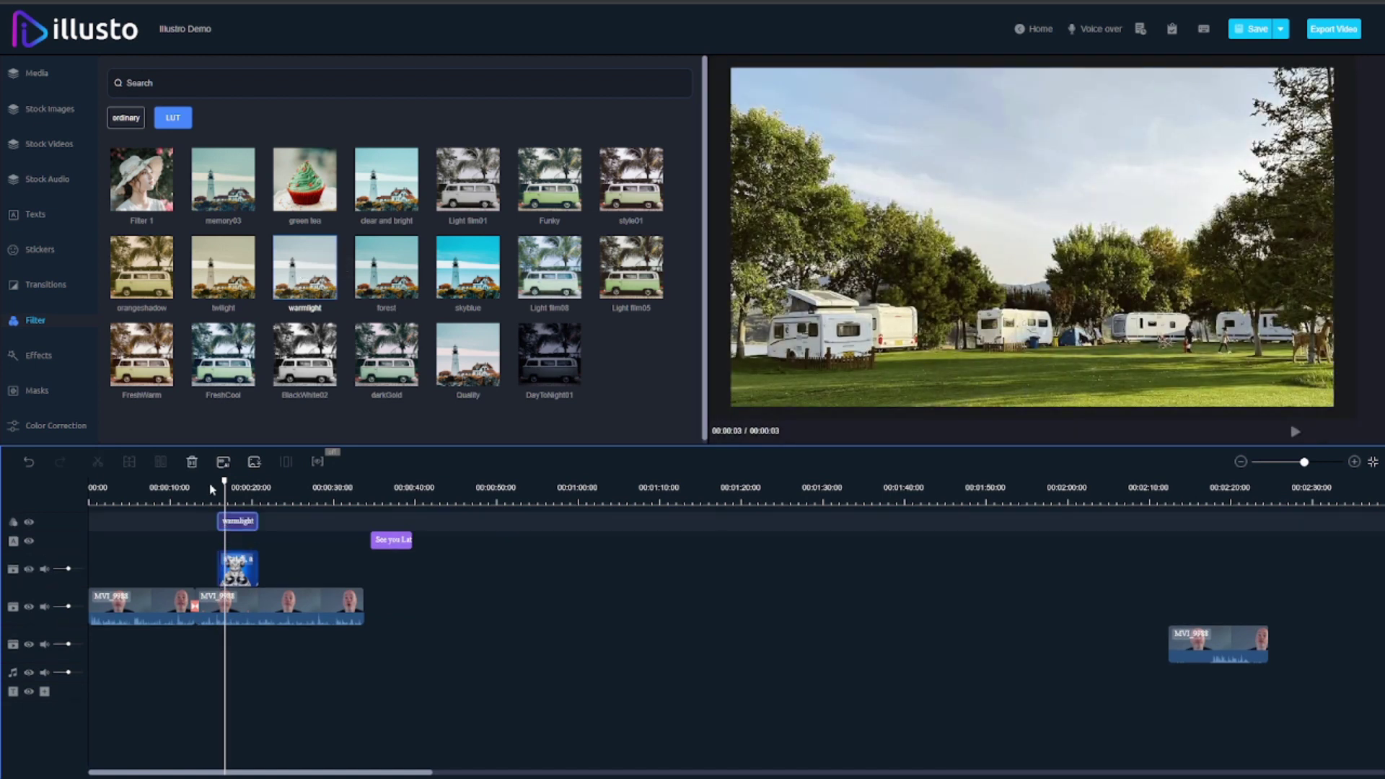
left_click(210, 502)
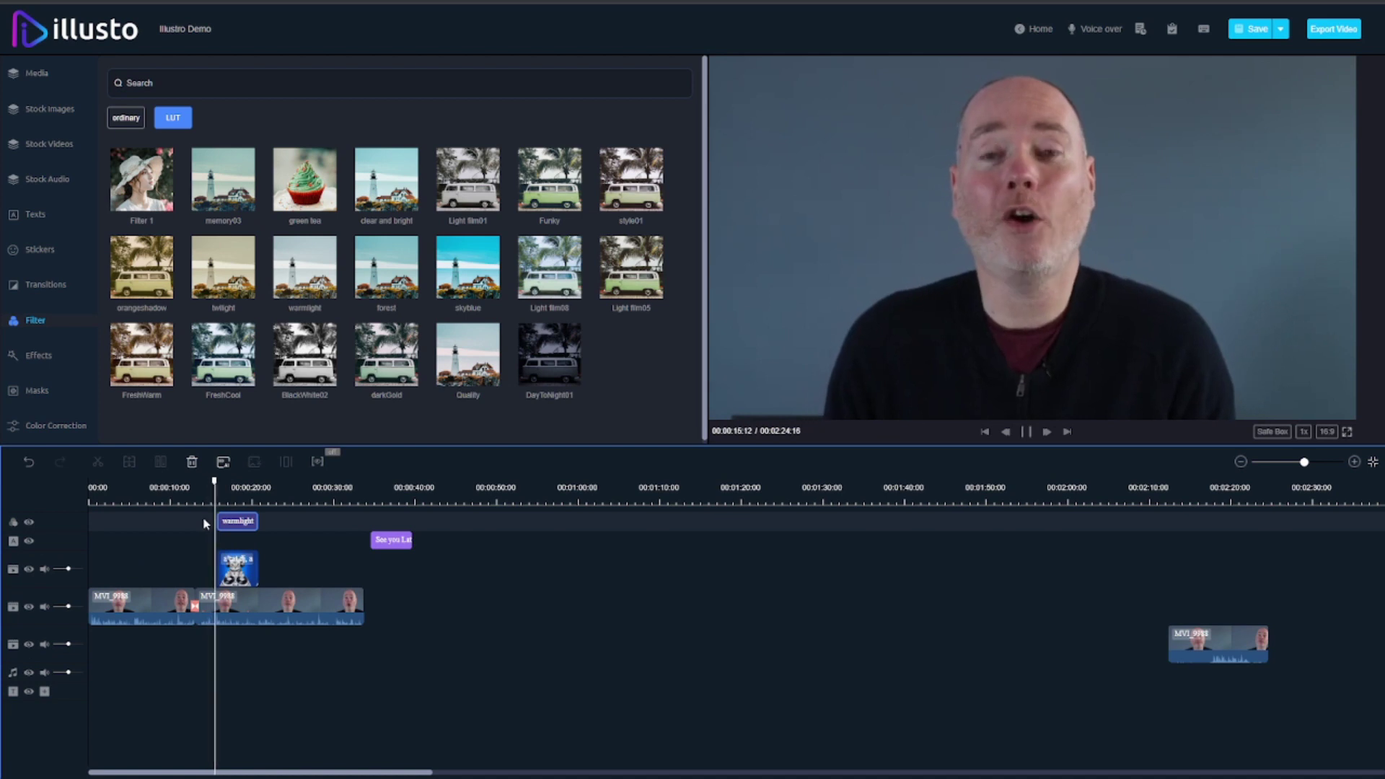
key("space")
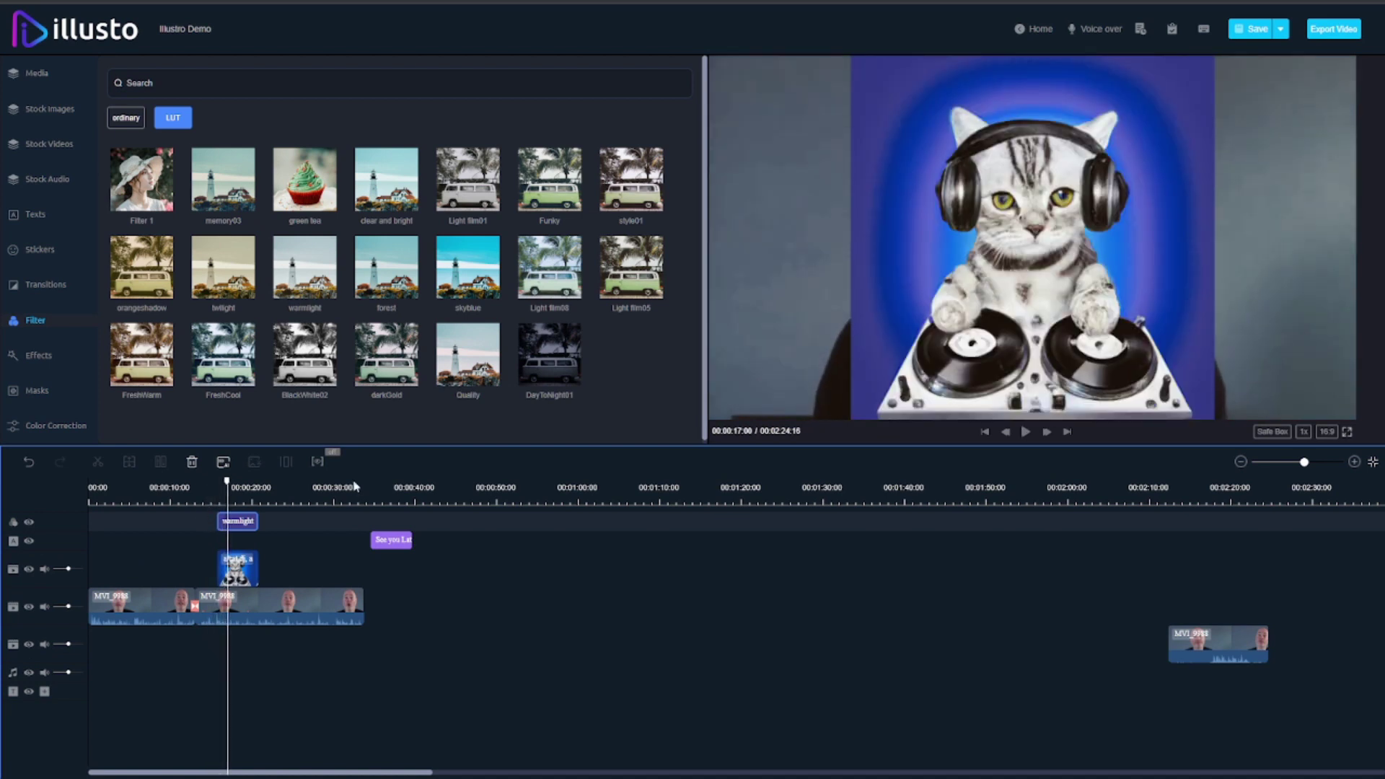
left_click(244, 525)
key("Delete")
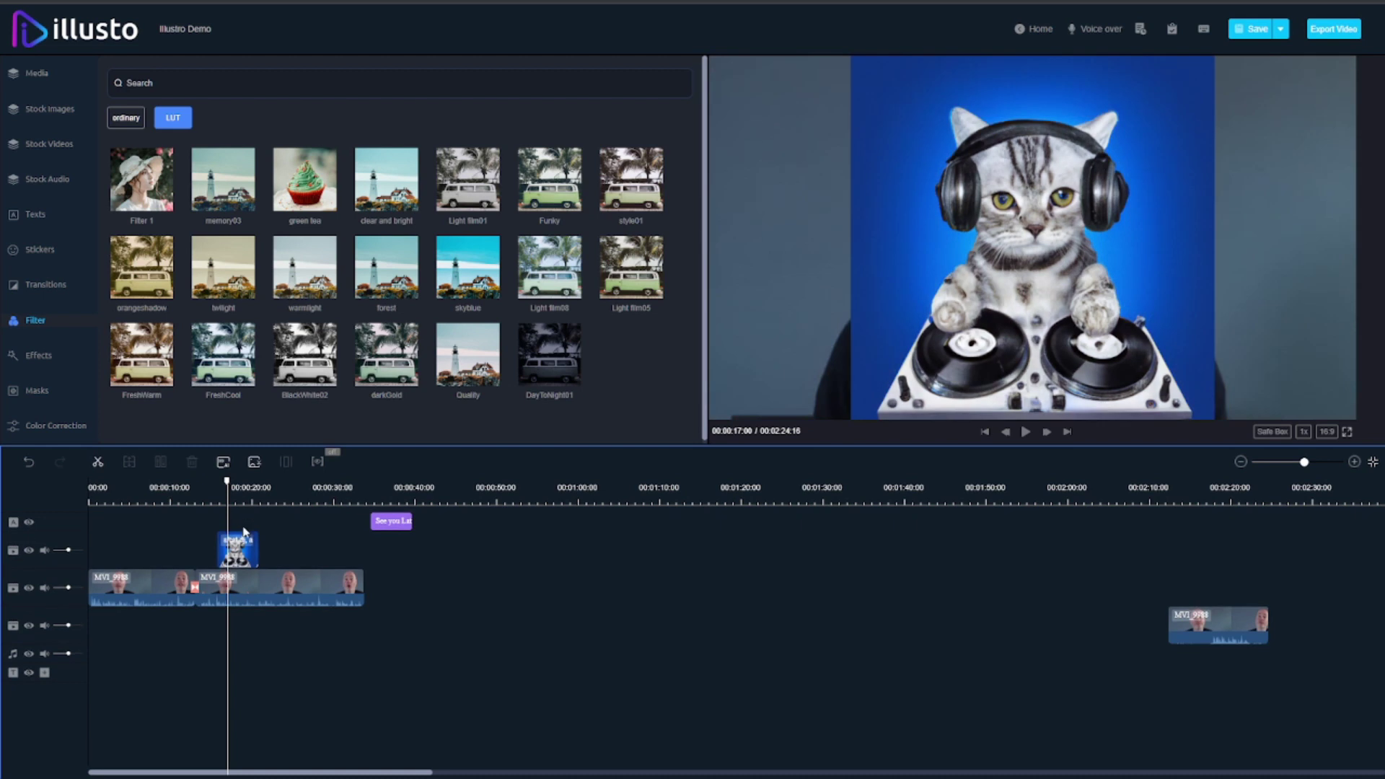
Step: Preview the Negative Film filter on the second MVI_9988 clip, then reselect the clip
left_click(256, 595)
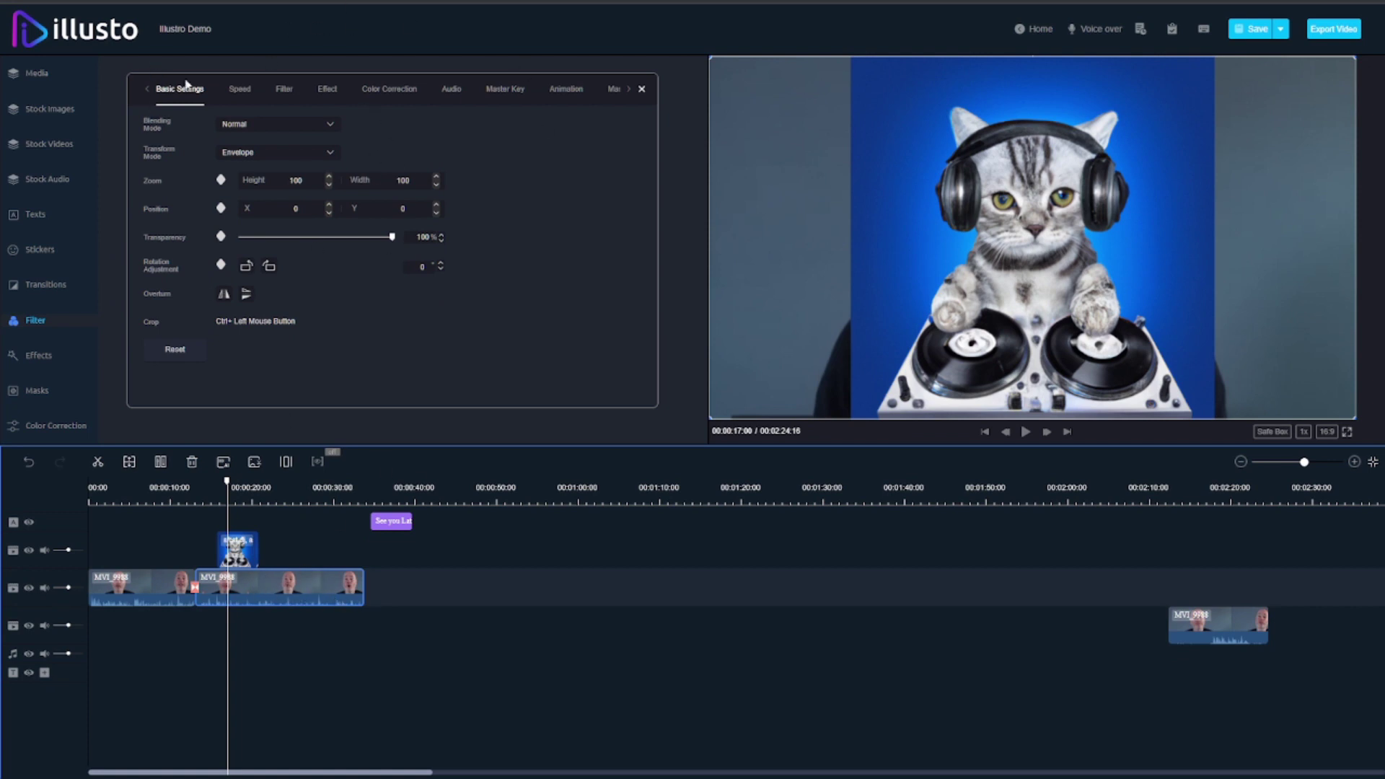
left_click(370, 92)
left_click(286, 96)
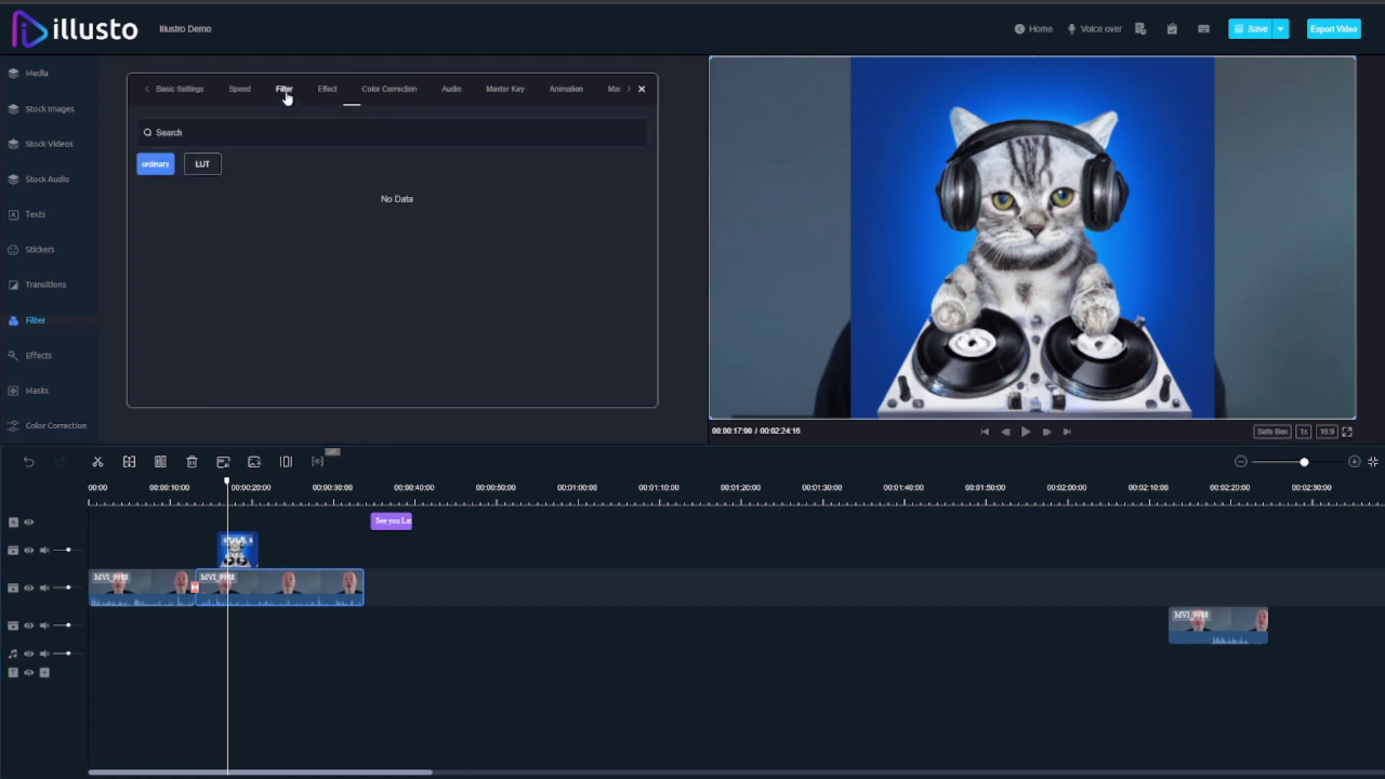
left_click(405, 224)
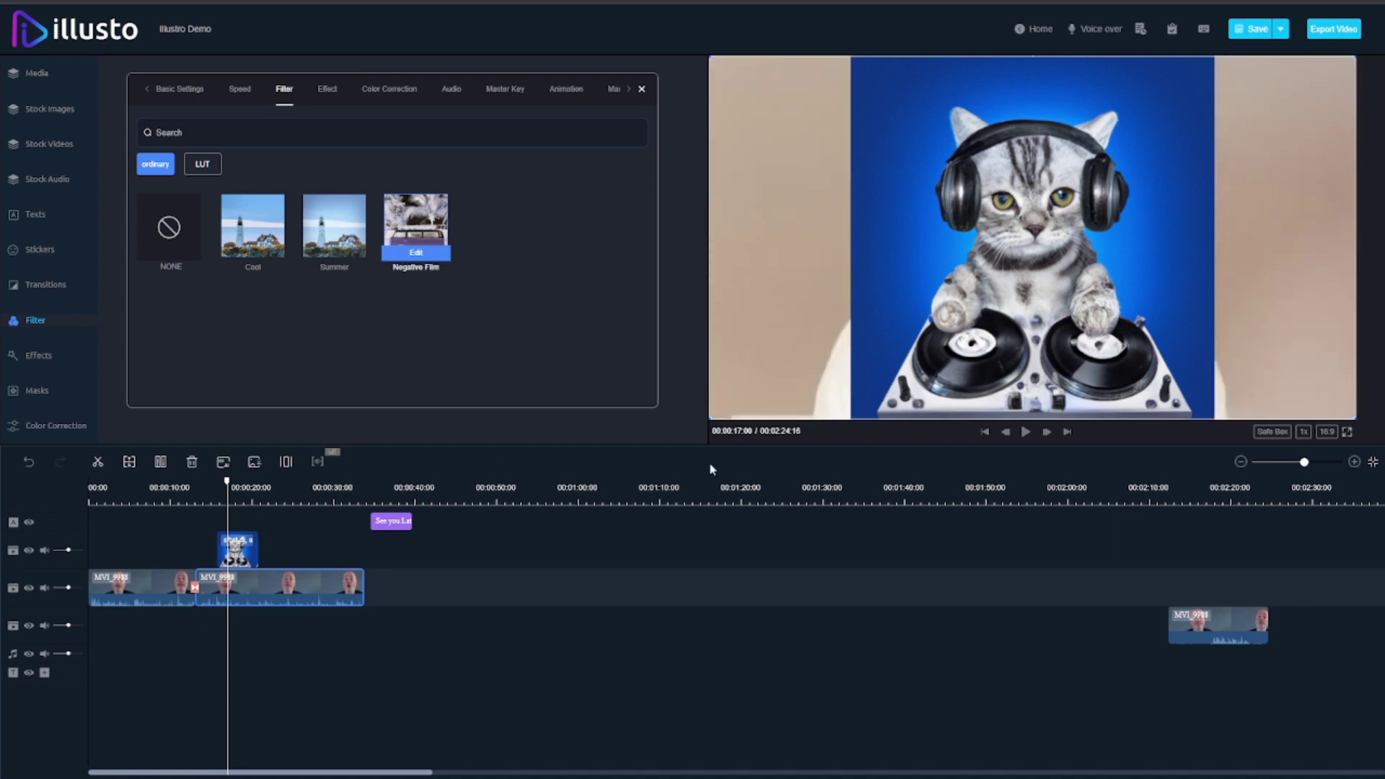
mouse_move(984, 308)
left_mouse_down()
mouse_move(724, 306)
mouse_move(1009, 309)
left_mouse_up()
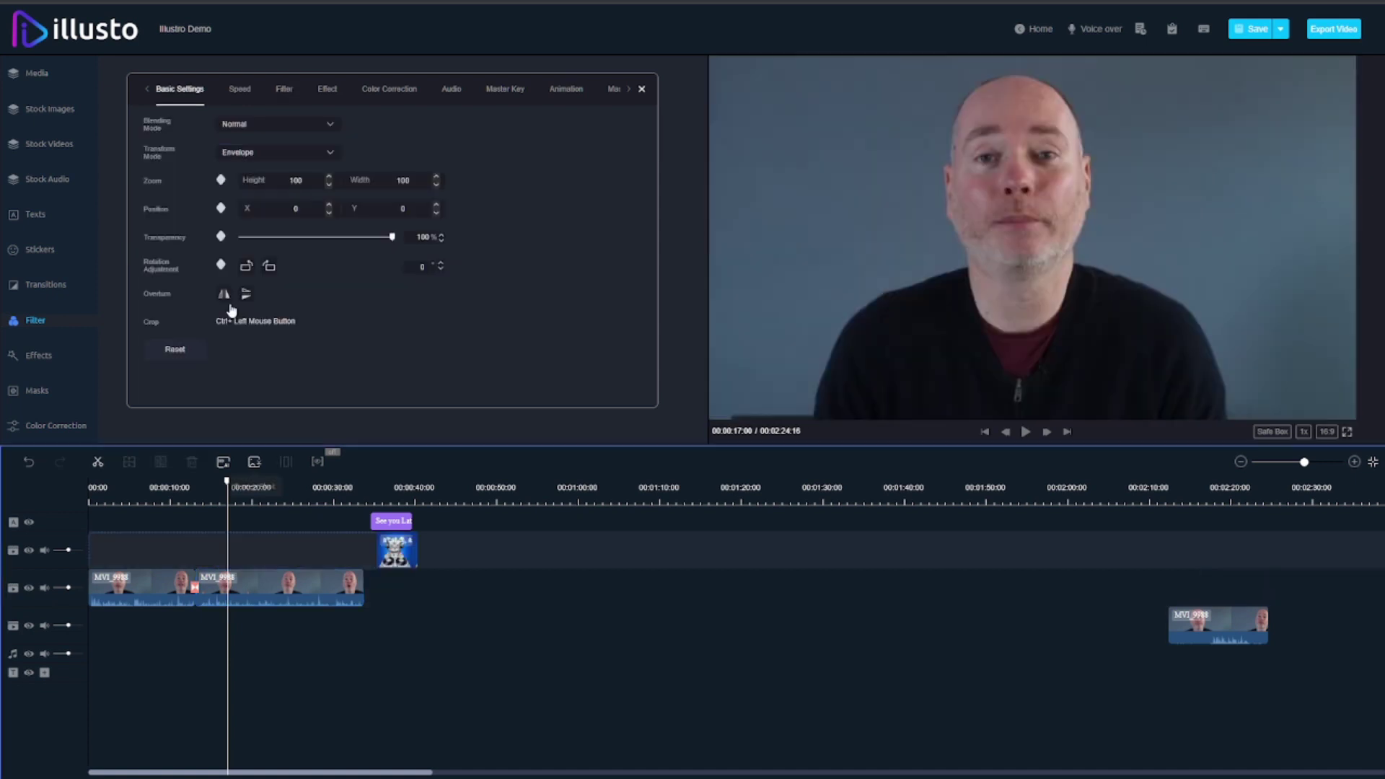
left_click(275, 591)
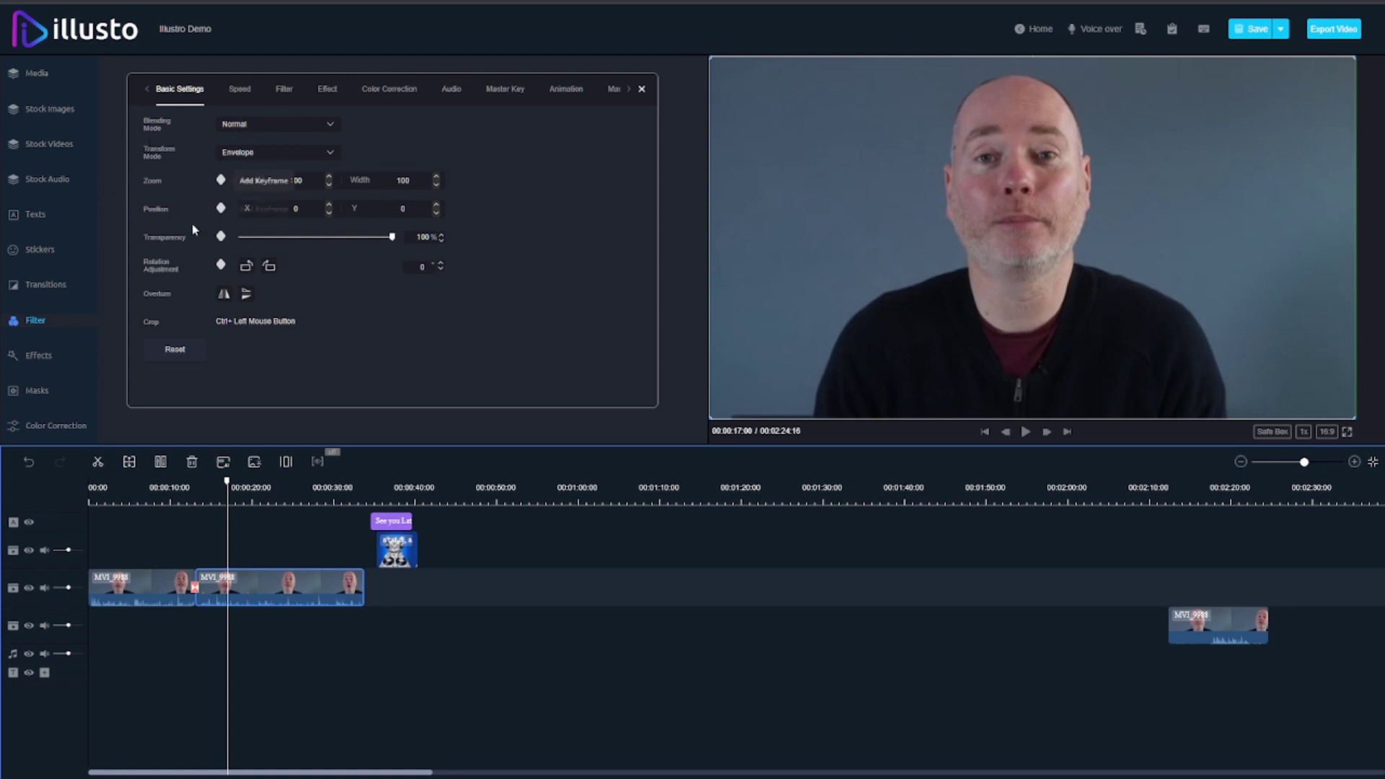
Step: Try the Broken Glass and Water Color effects on the clip, then remove the effect
left_click(238, 90)
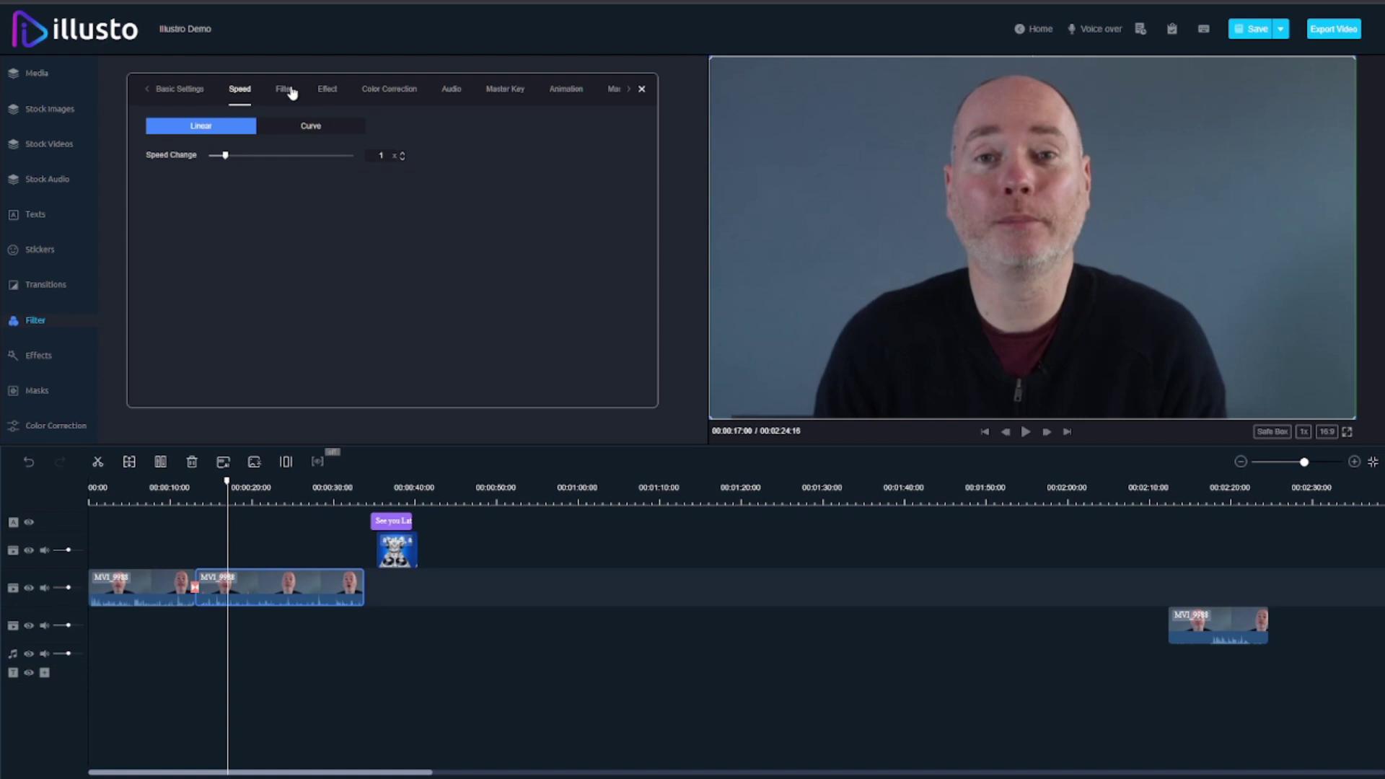
left_click(286, 90)
left_click(328, 89)
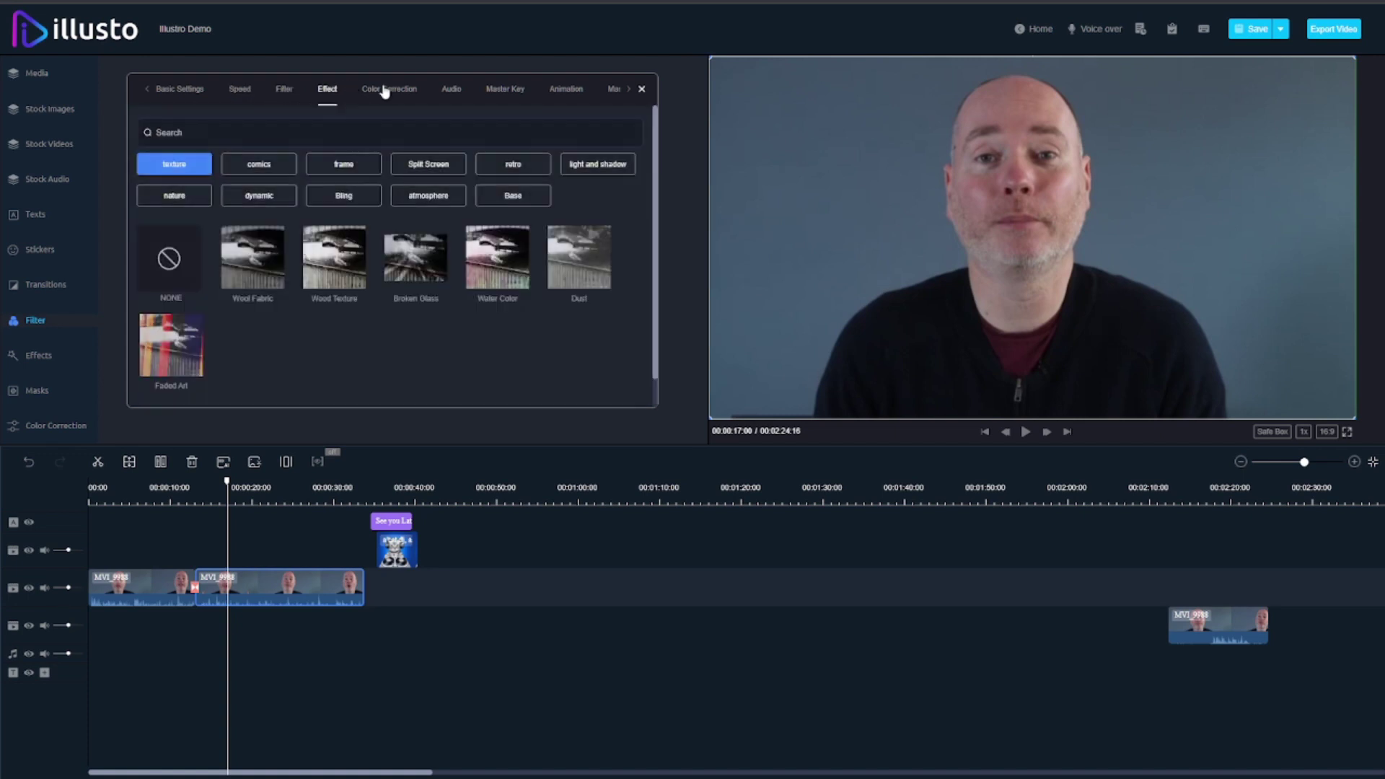
left_click(413, 267)
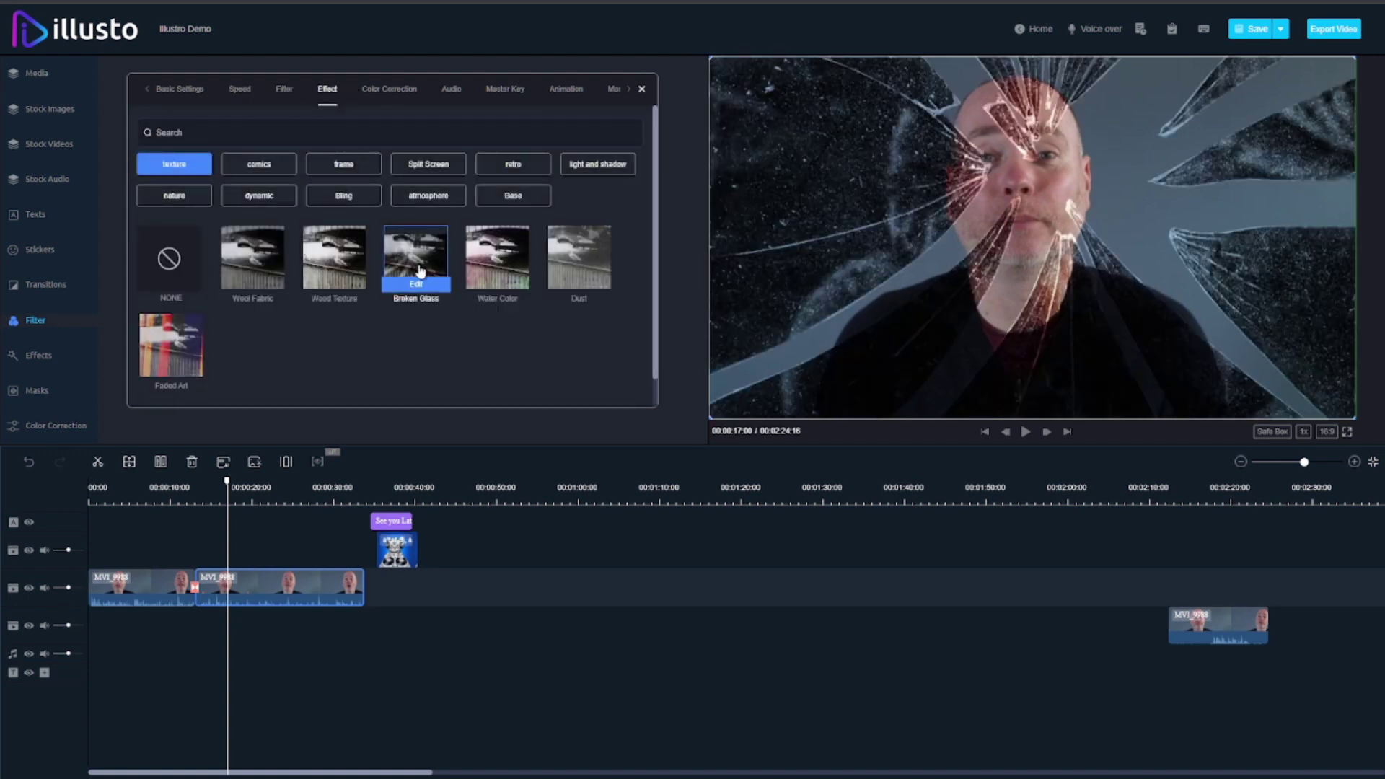
left_click(474, 278)
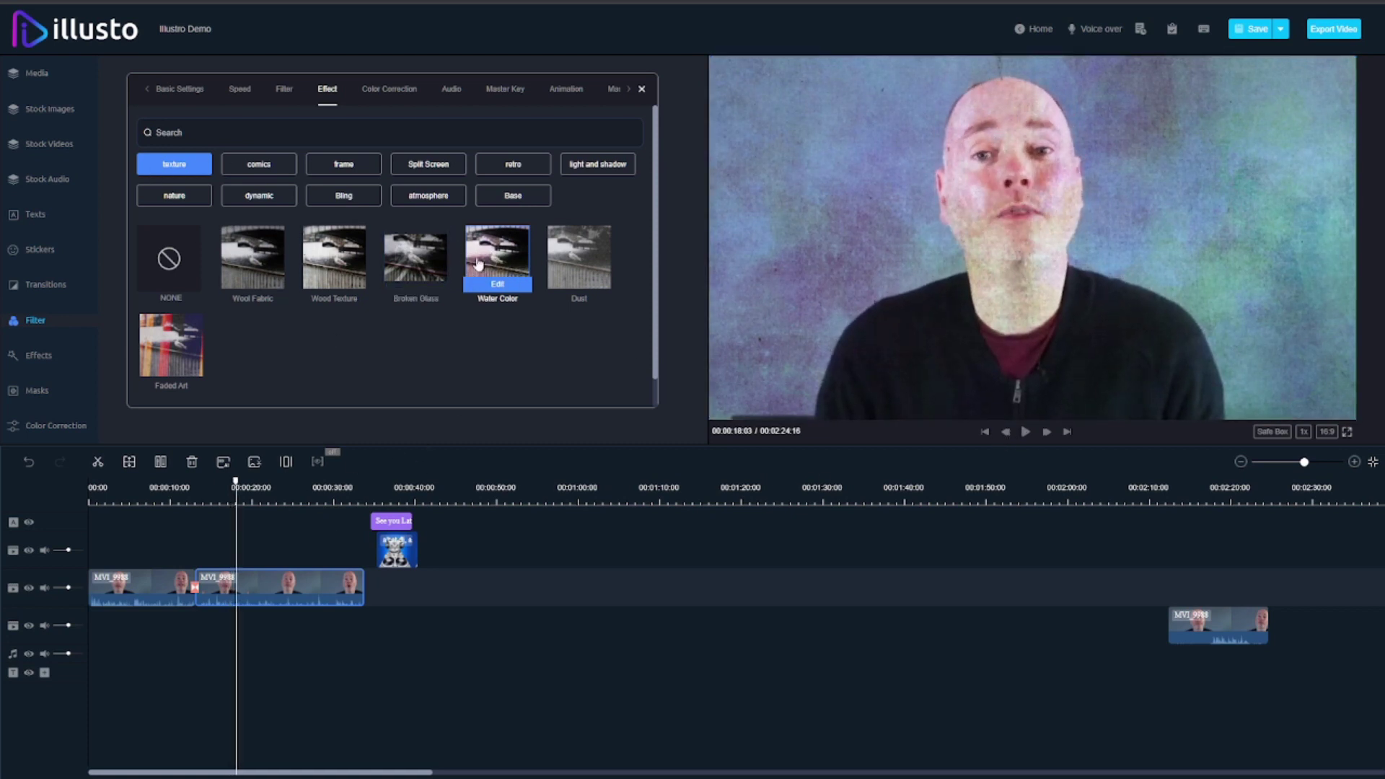
left_click(190, 264)
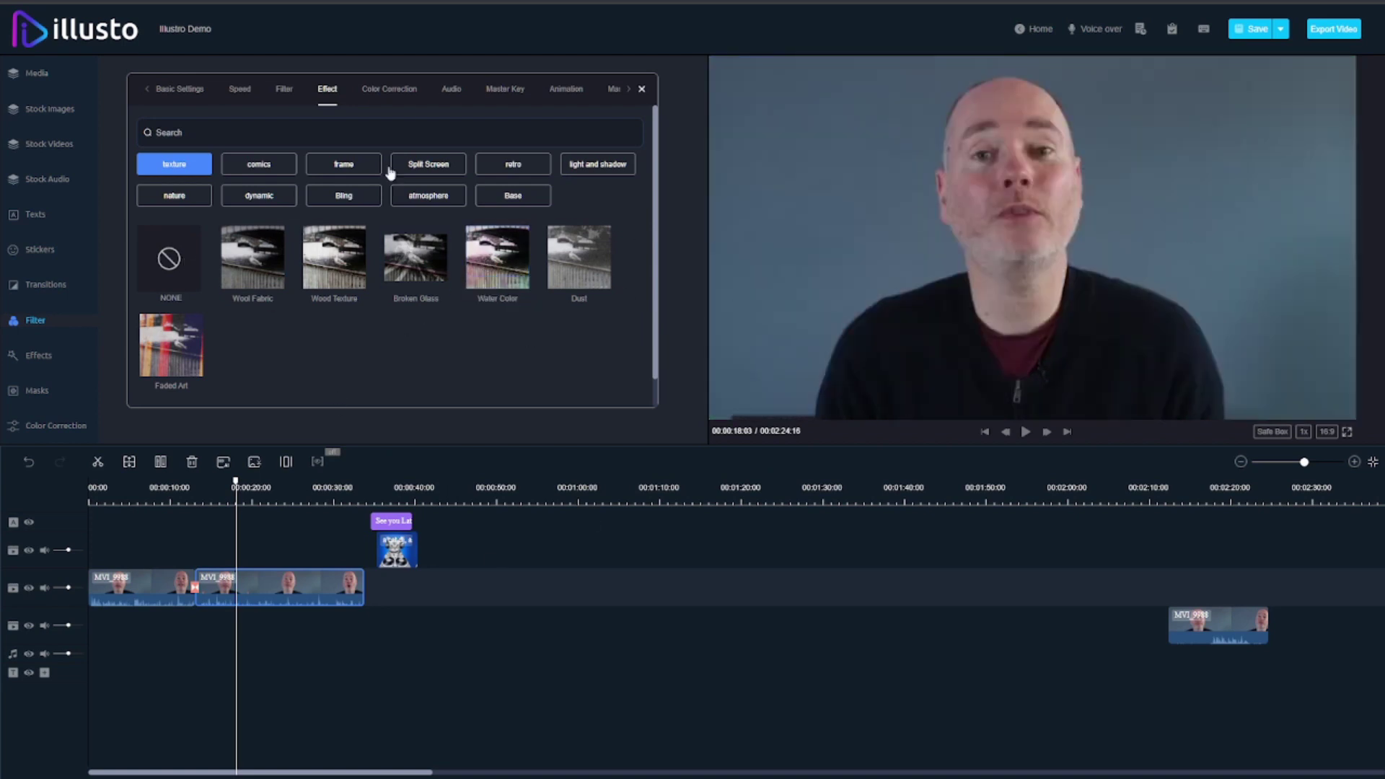
Step: Key out the blue backdrop with the Master Key pen picker, leaving the speaker on black
left_click(376, 96)
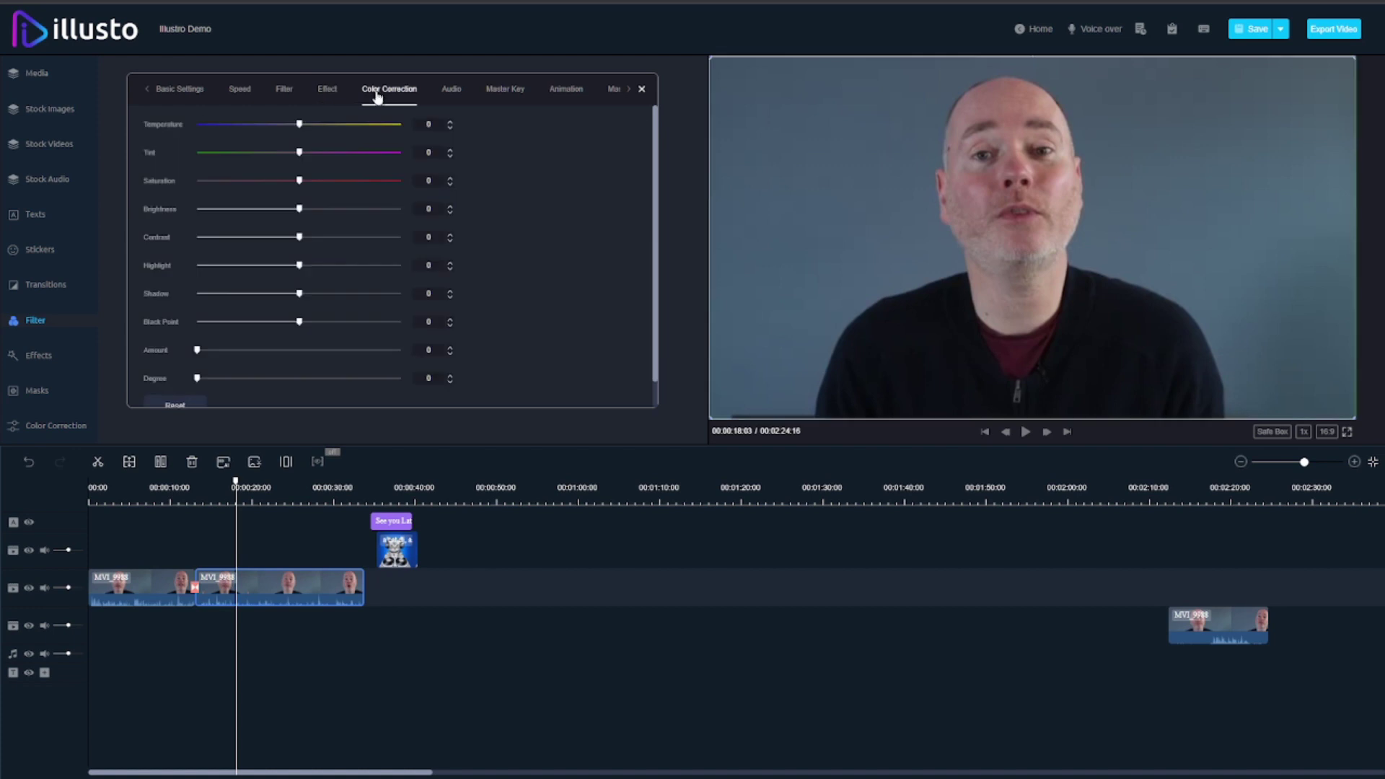
left_click(454, 93)
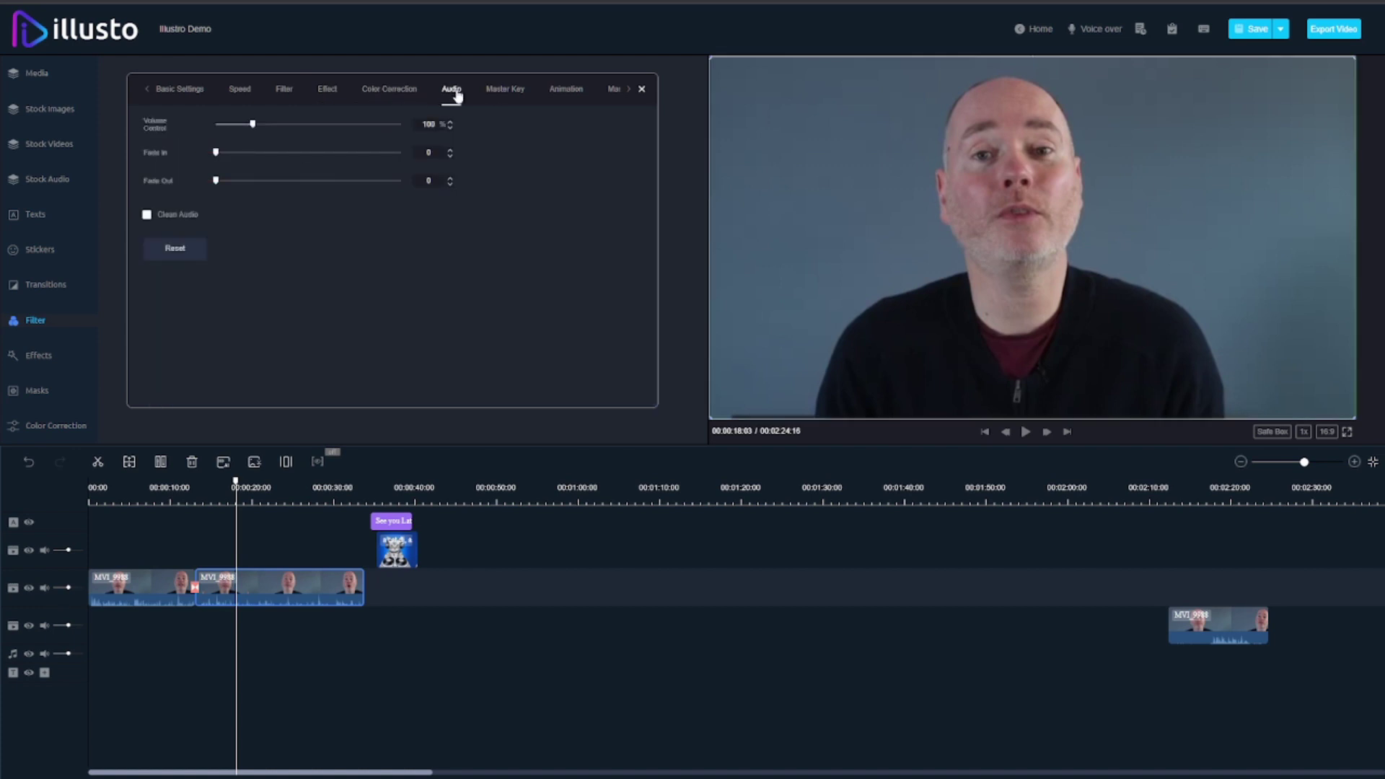
left_click(518, 91)
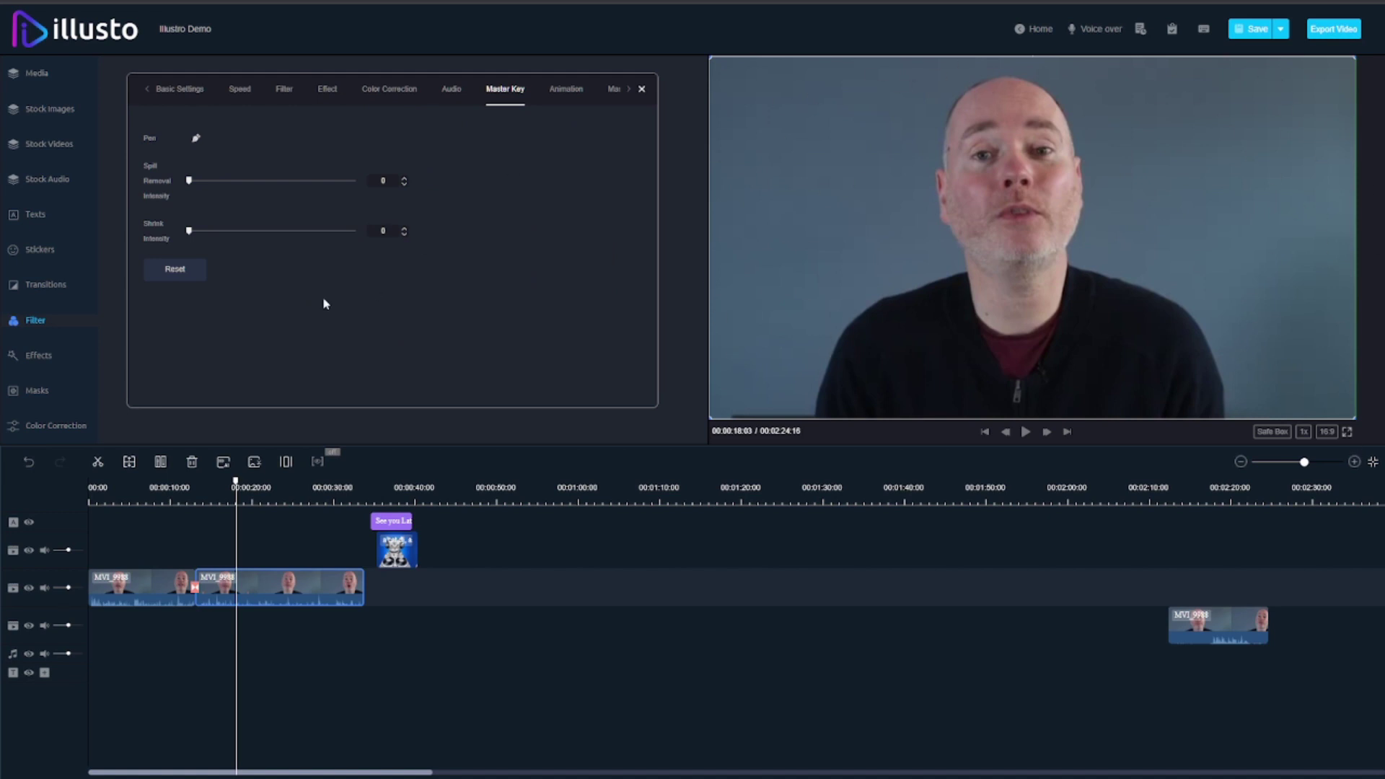
left_click(195, 142)
left_click(820, 140)
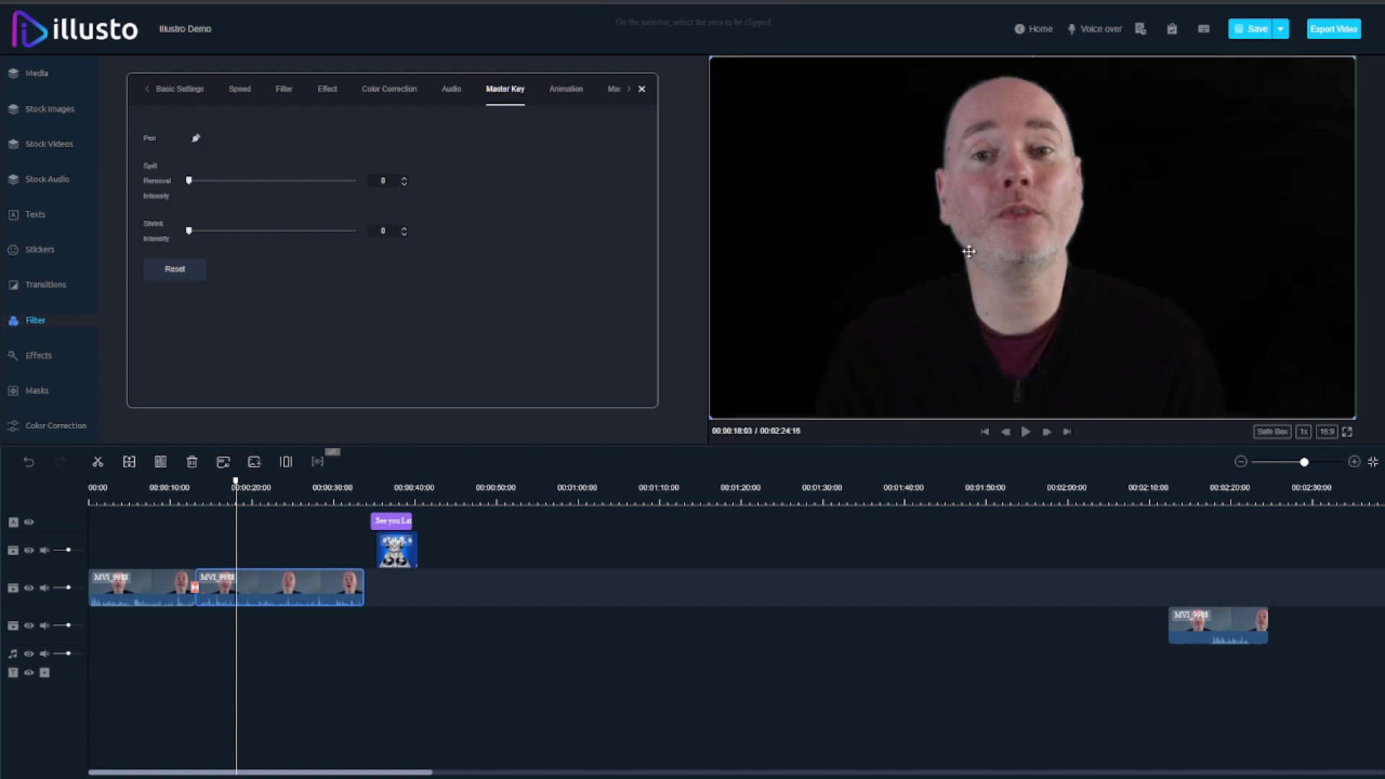
left_click(567, 97)
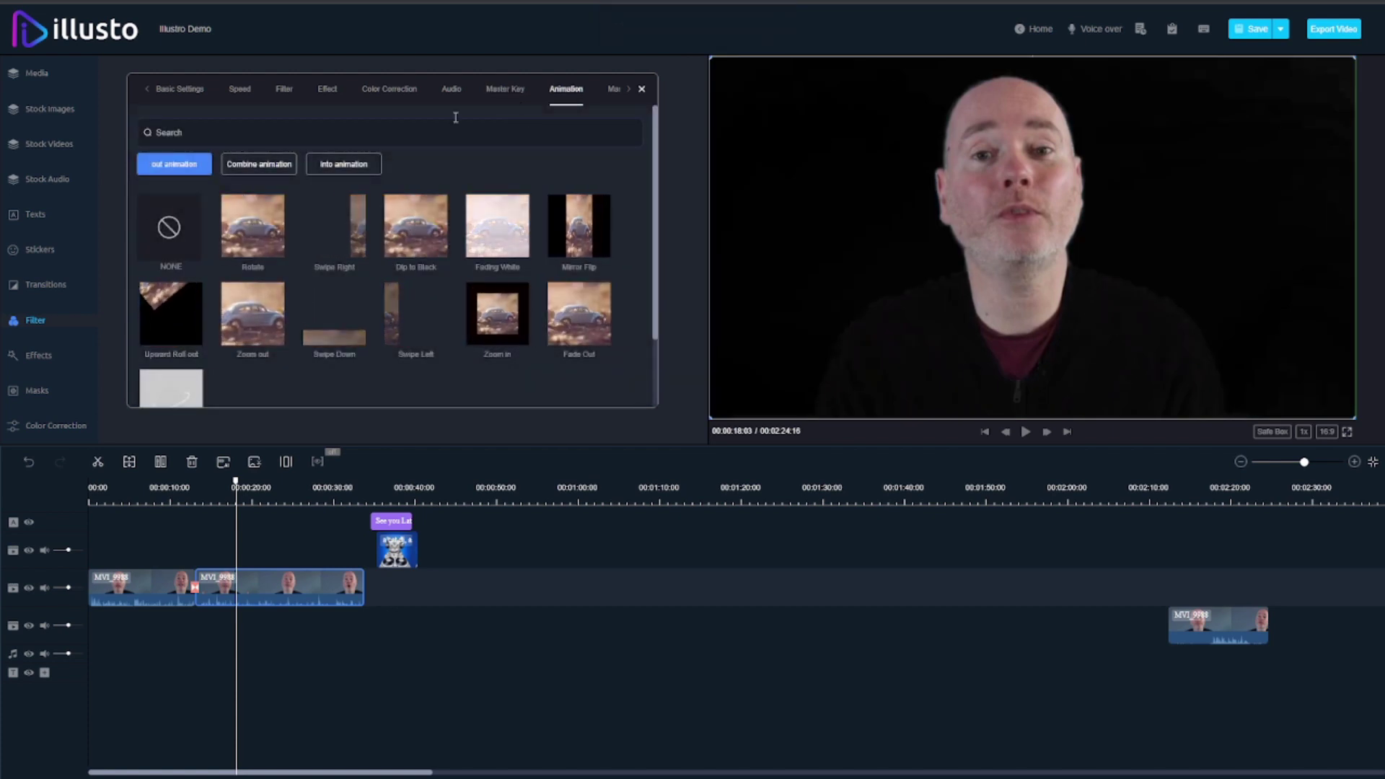
Step: Apply an ellipse mask to the speaker clip, then reset it to remove the mask
left_click(615, 91)
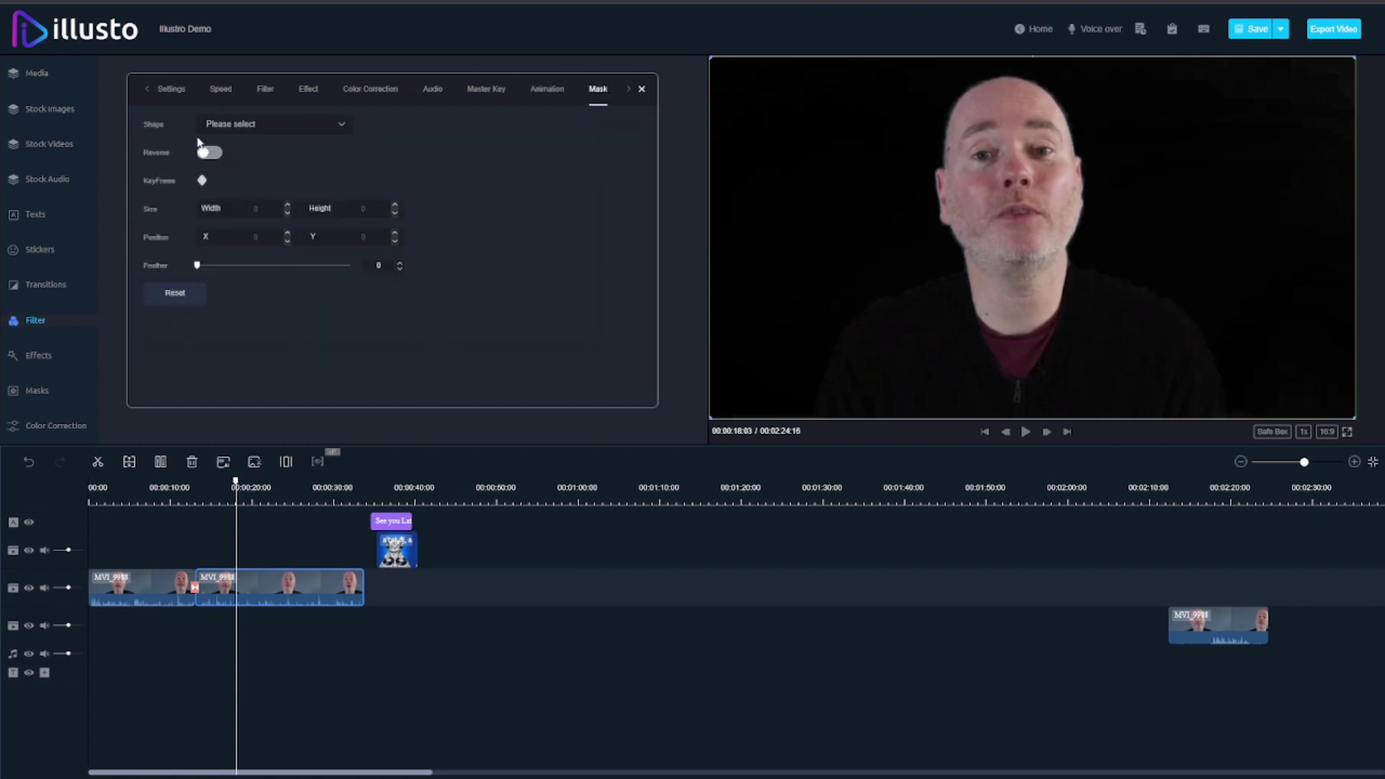
left_click(279, 132)
left_click(280, 135)
left_click(234, 134)
left_click(221, 156)
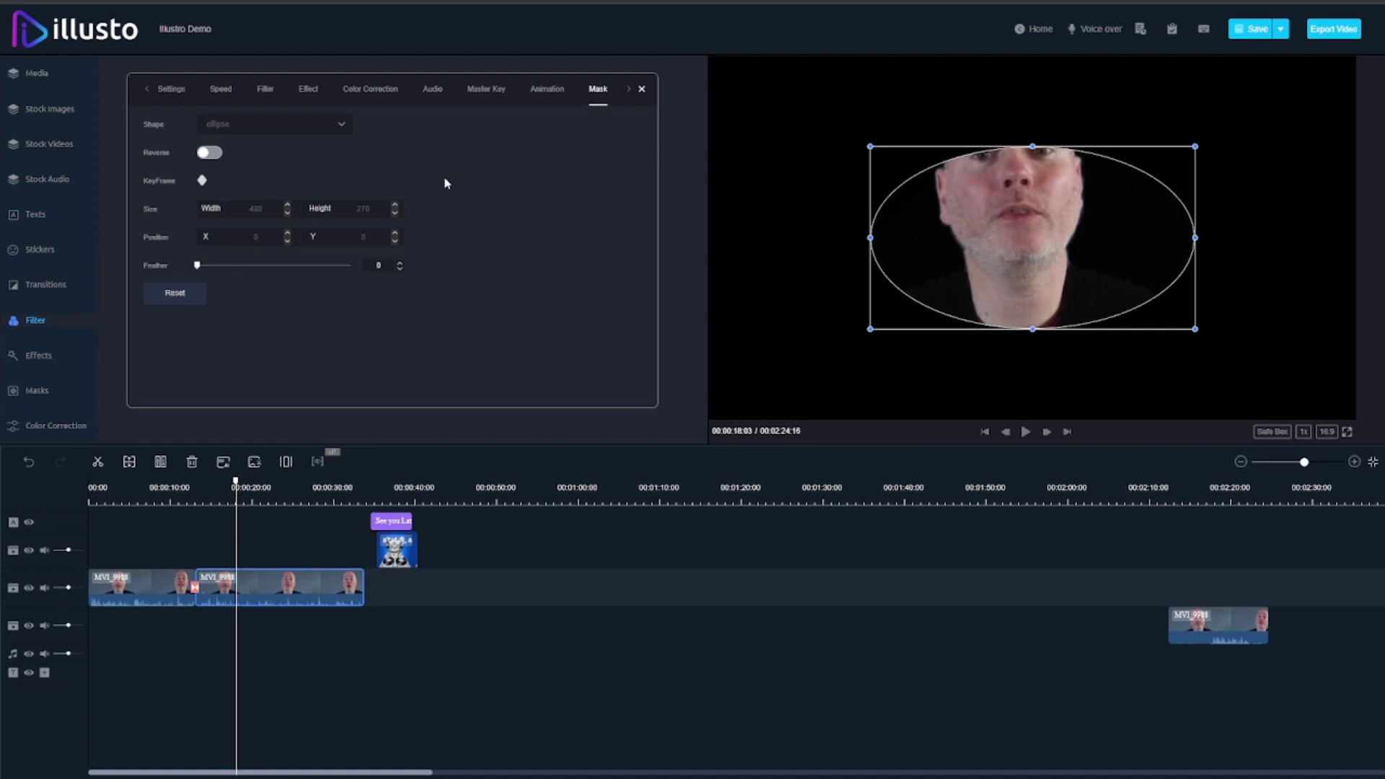
left_click(148, 295)
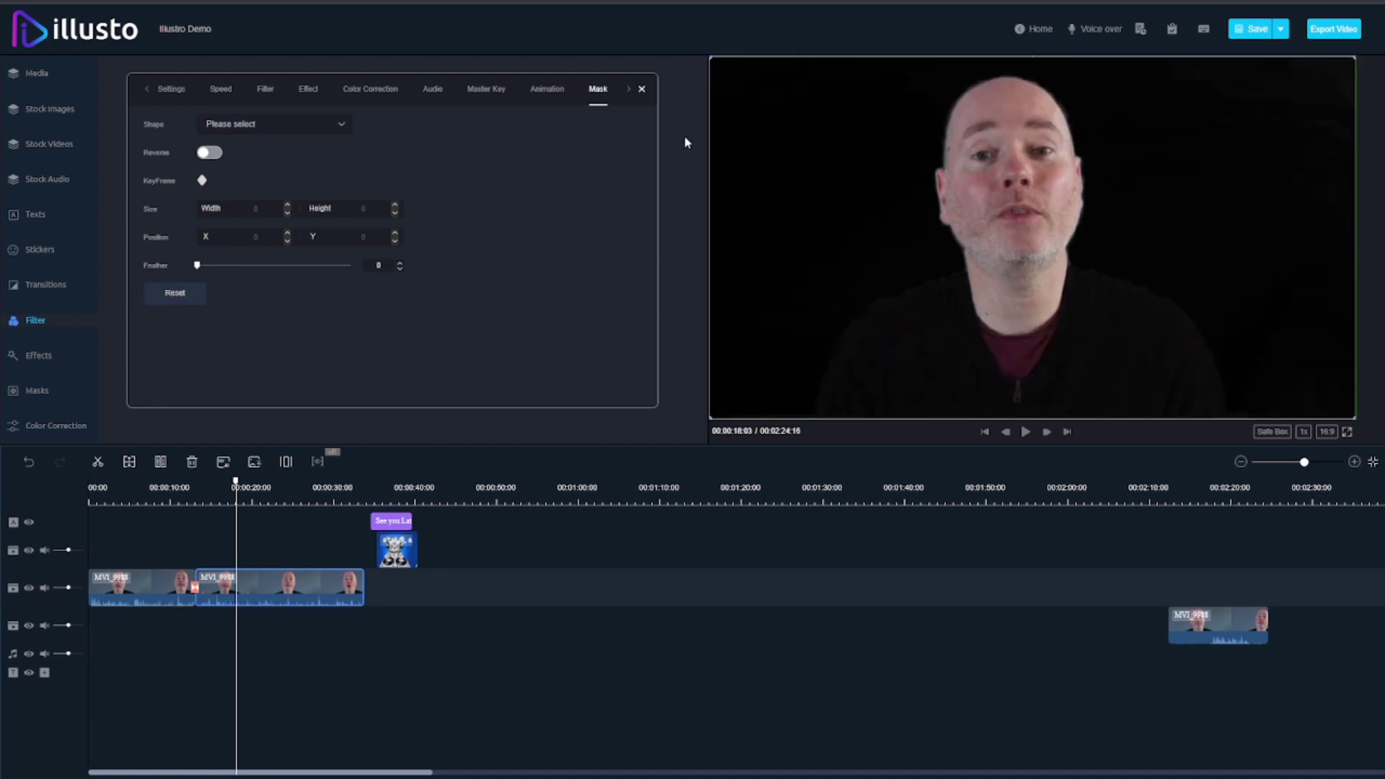
left_click(629, 90)
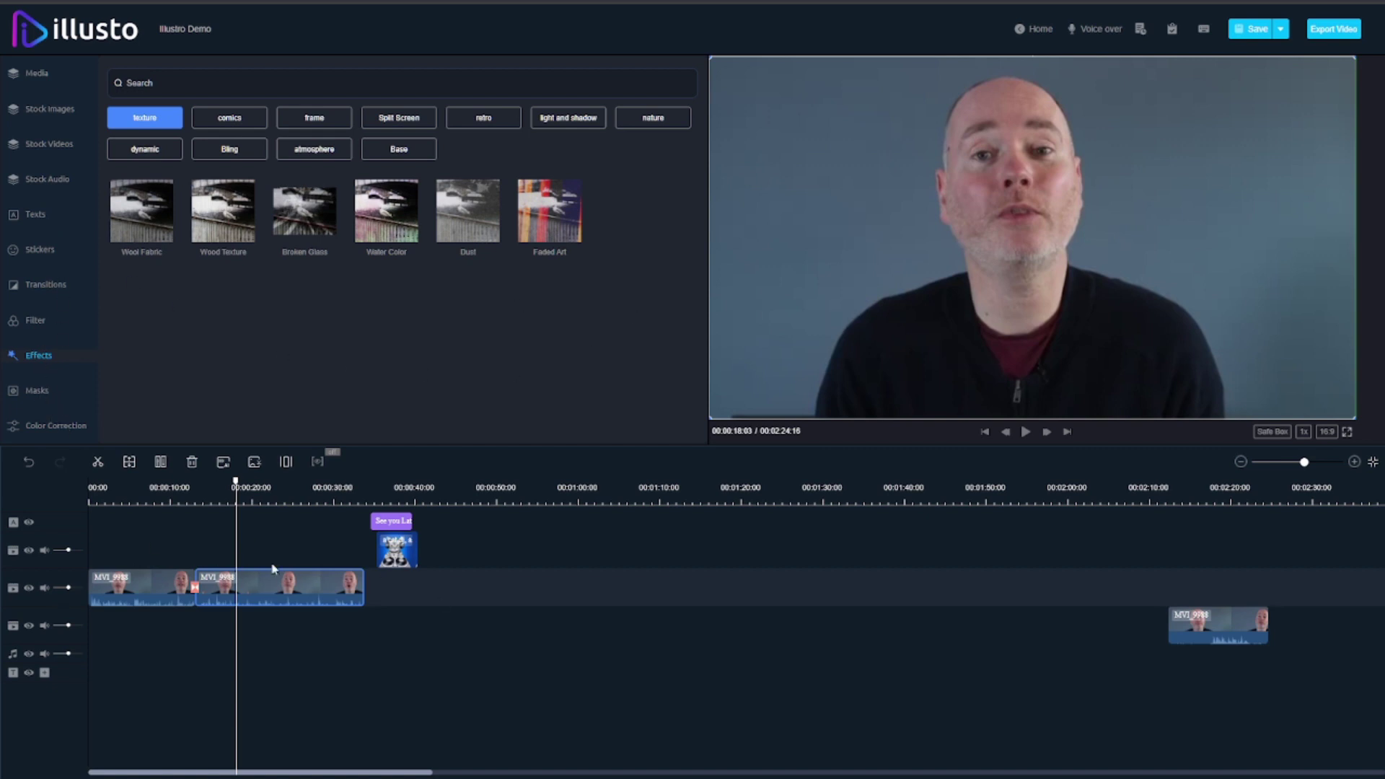
Step: Place the boxing clip after the speaker clips (about 0:41–1:09) and preview it
double_click(288, 602)
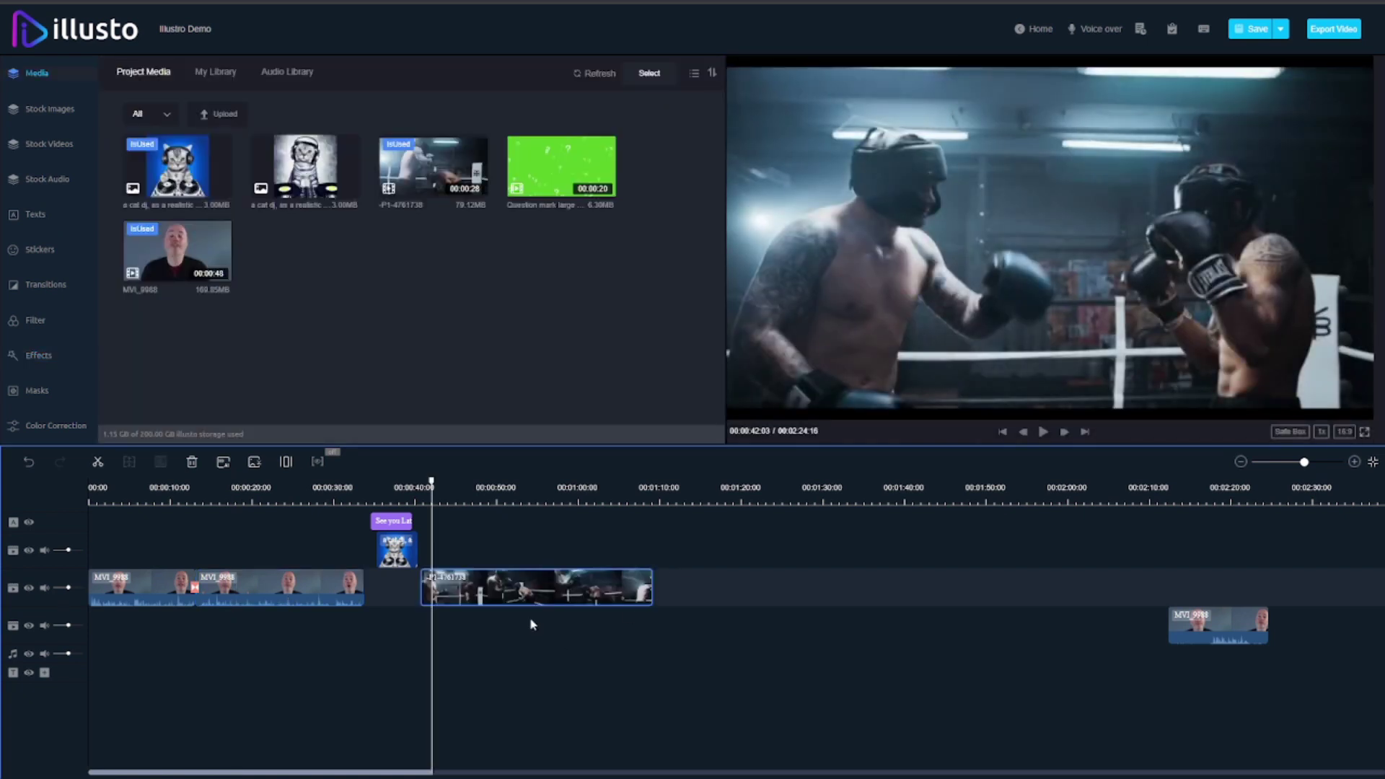
key("space")
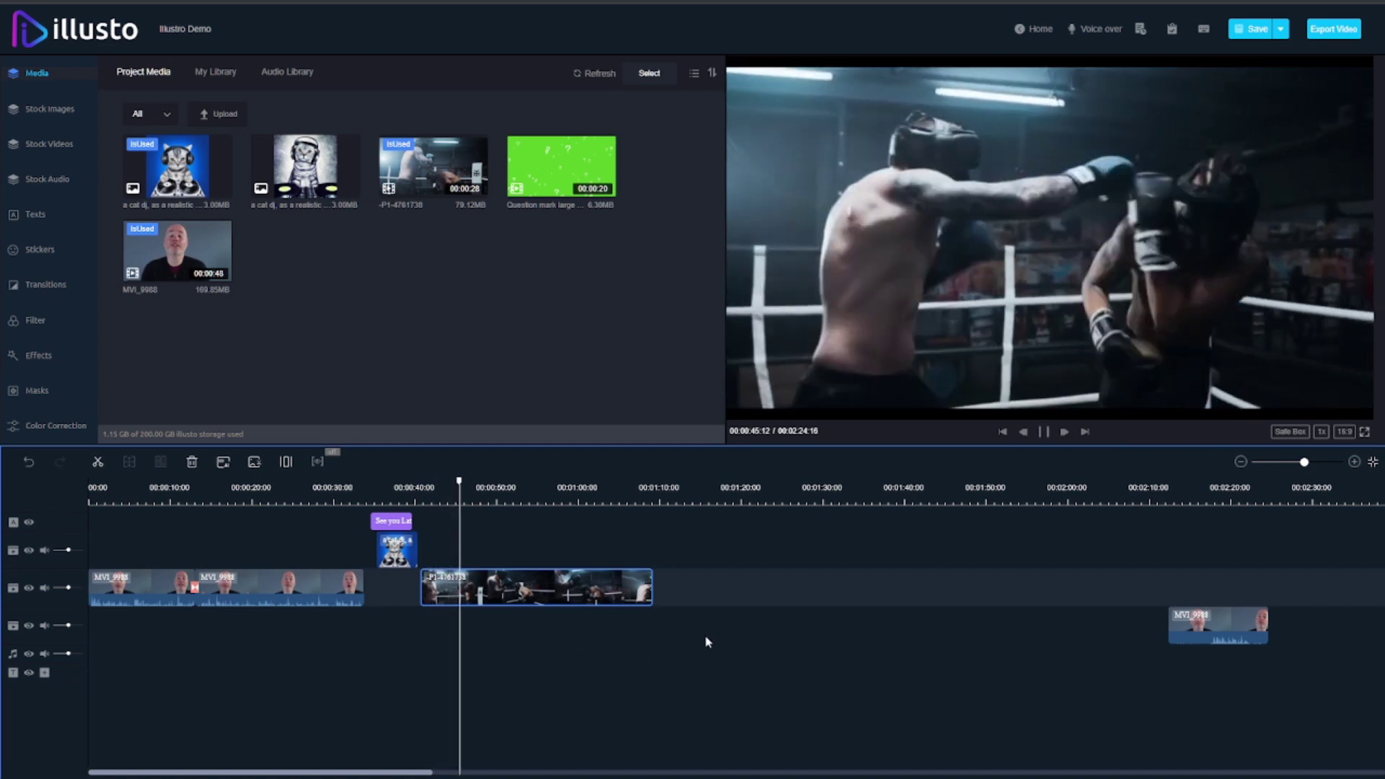
key("space")
Step: Try the Hero time preset speed curve on the boxing clip and play it back
double_click(544, 583)
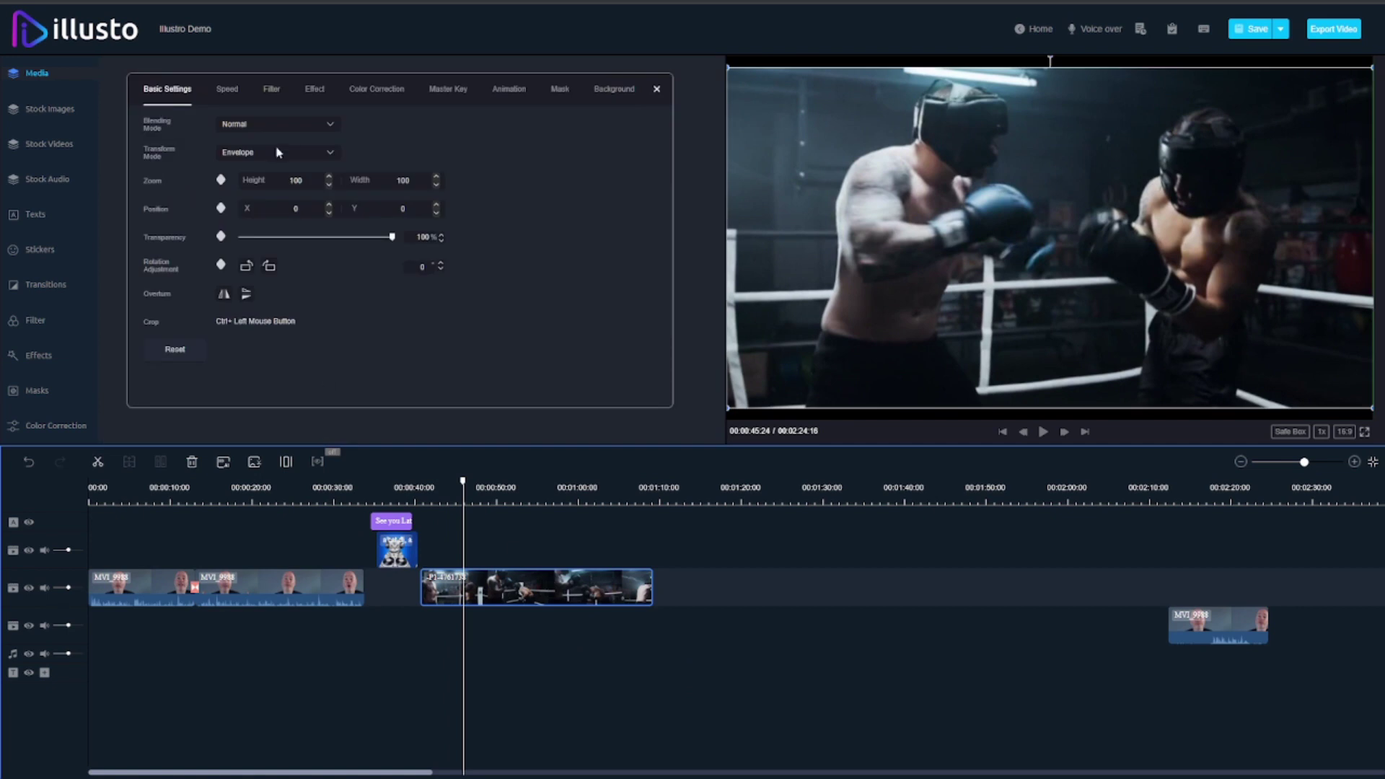
left_click(227, 96)
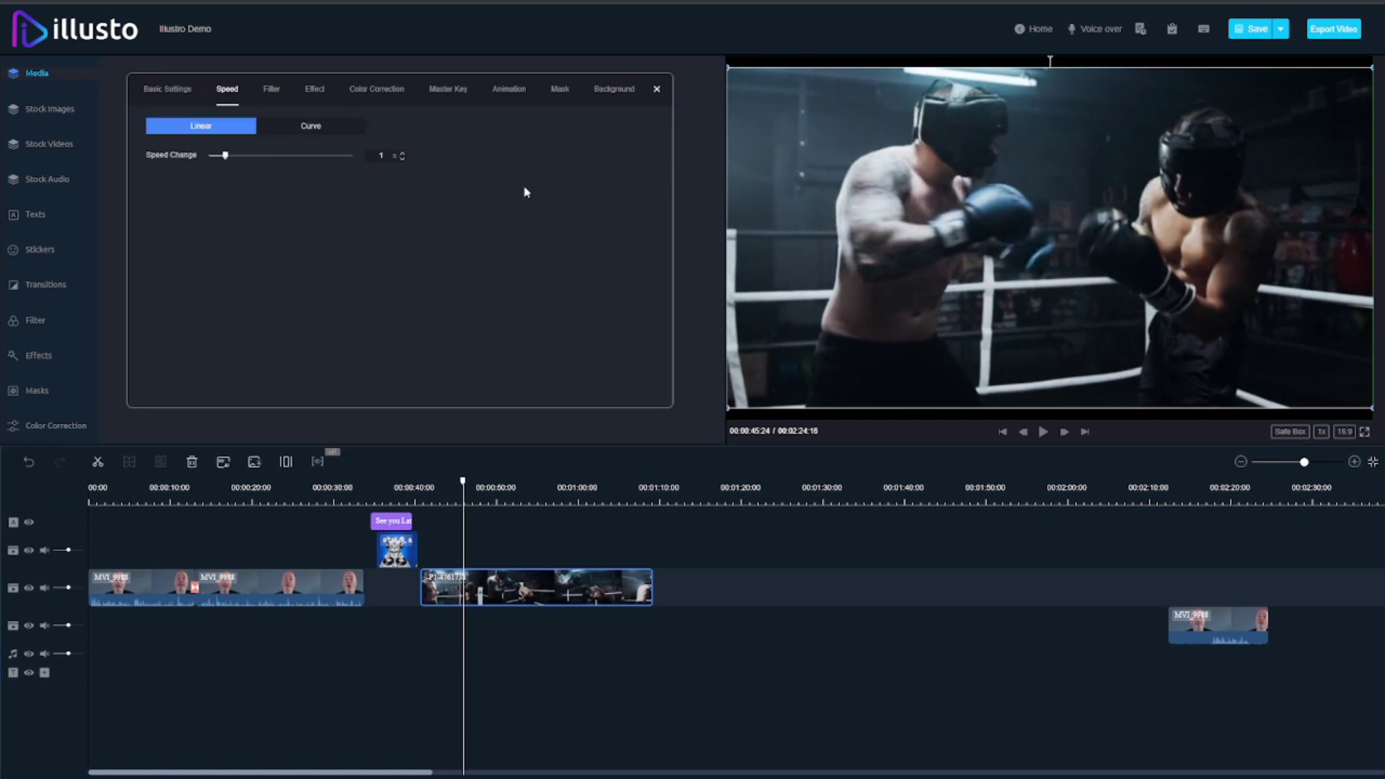
left_click(318, 134)
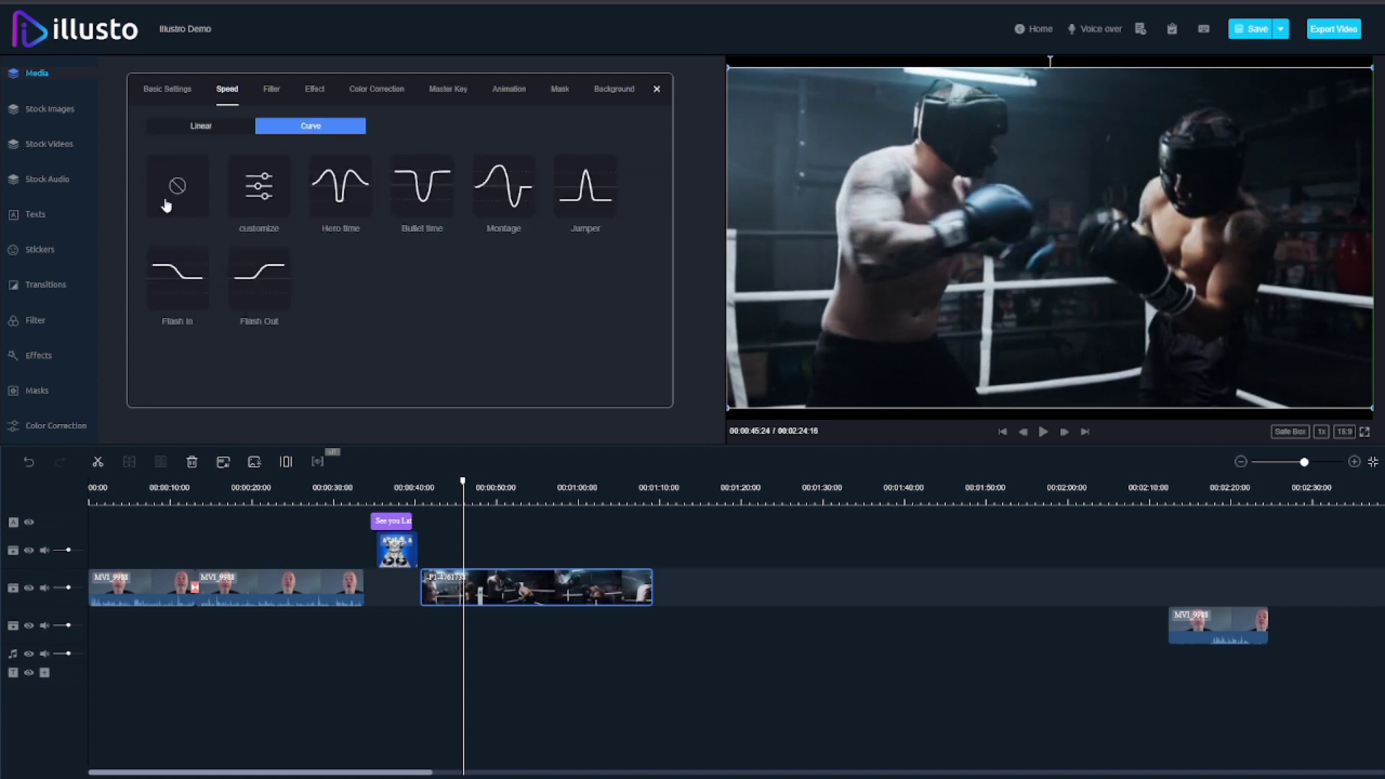
left_click(326, 198)
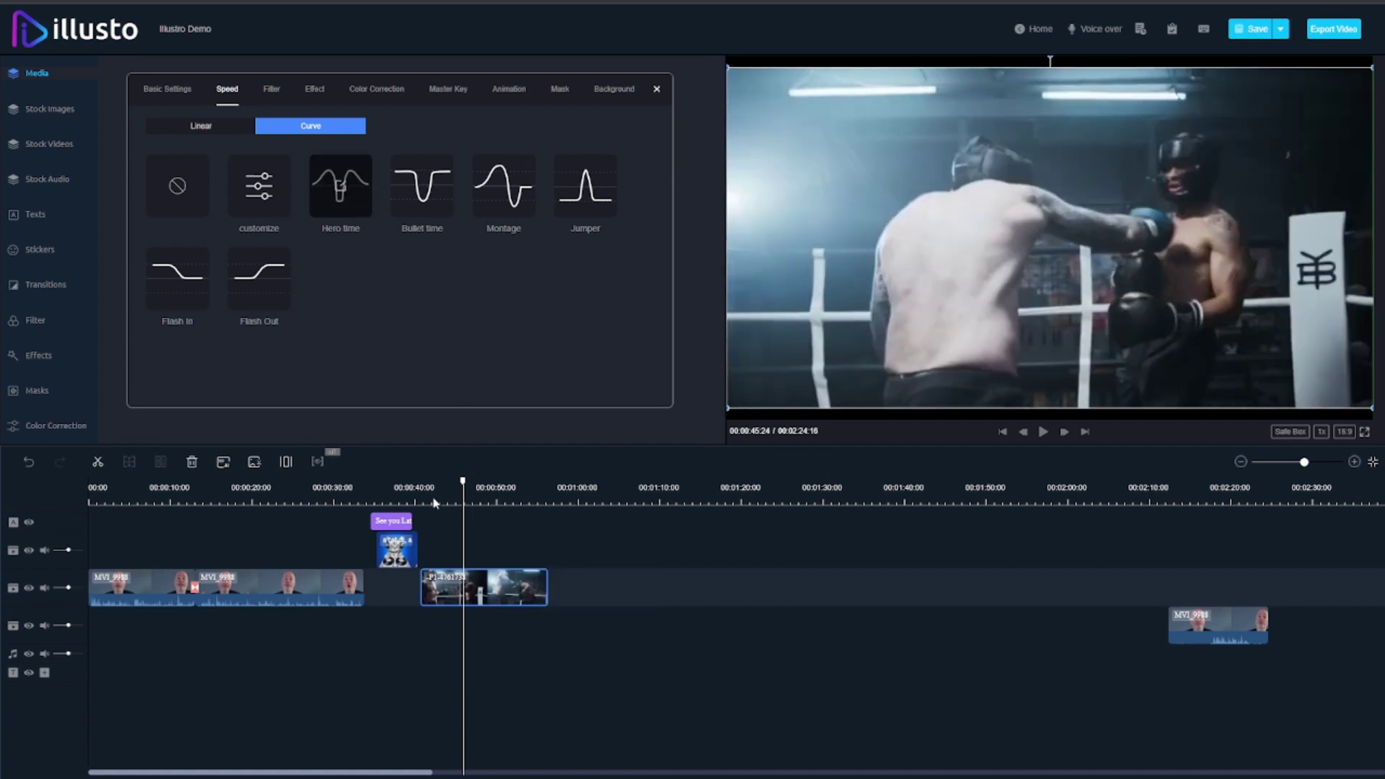
left_click(431, 501)
key("space")
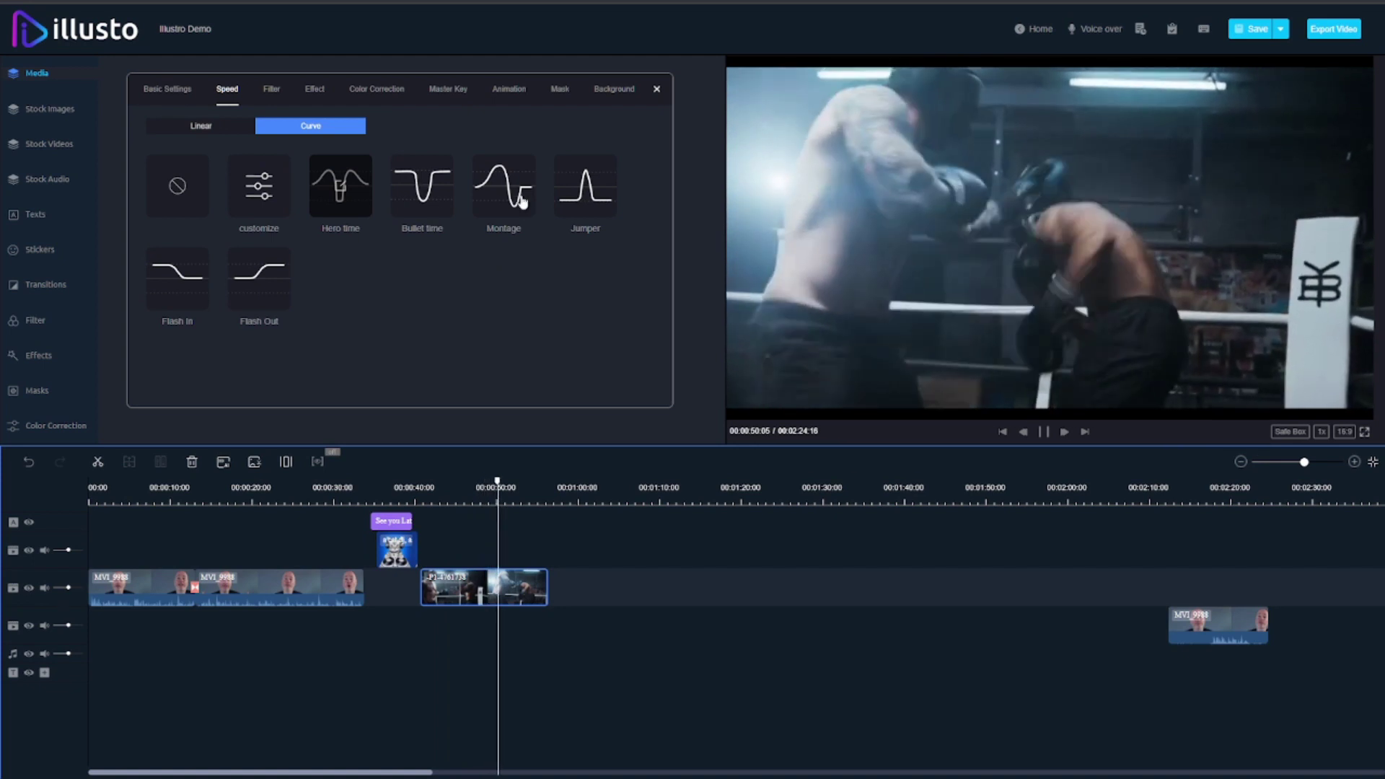
key("space")
Step: Switch the boxing clip to the Montage speed curve and replay it
left_click(475, 199)
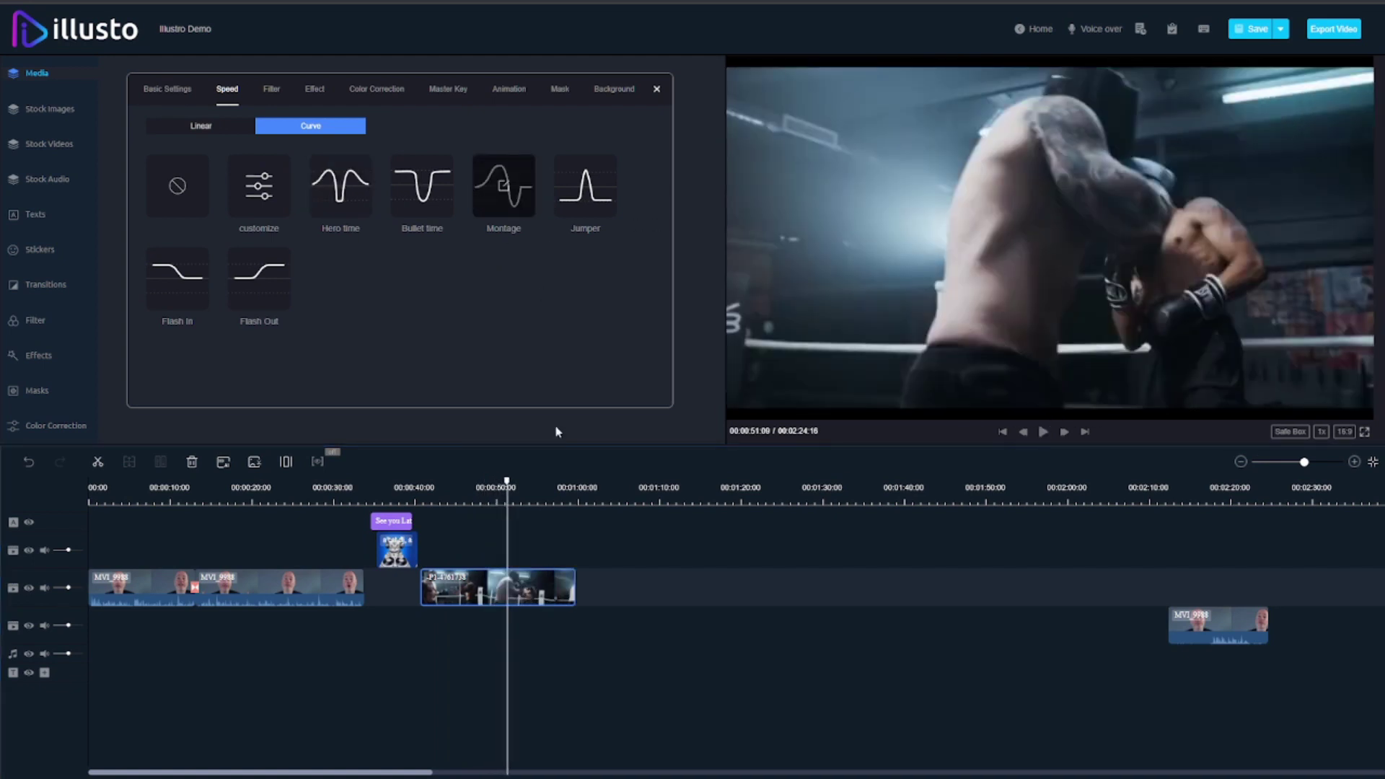
left_click(461, 498)
key("space")
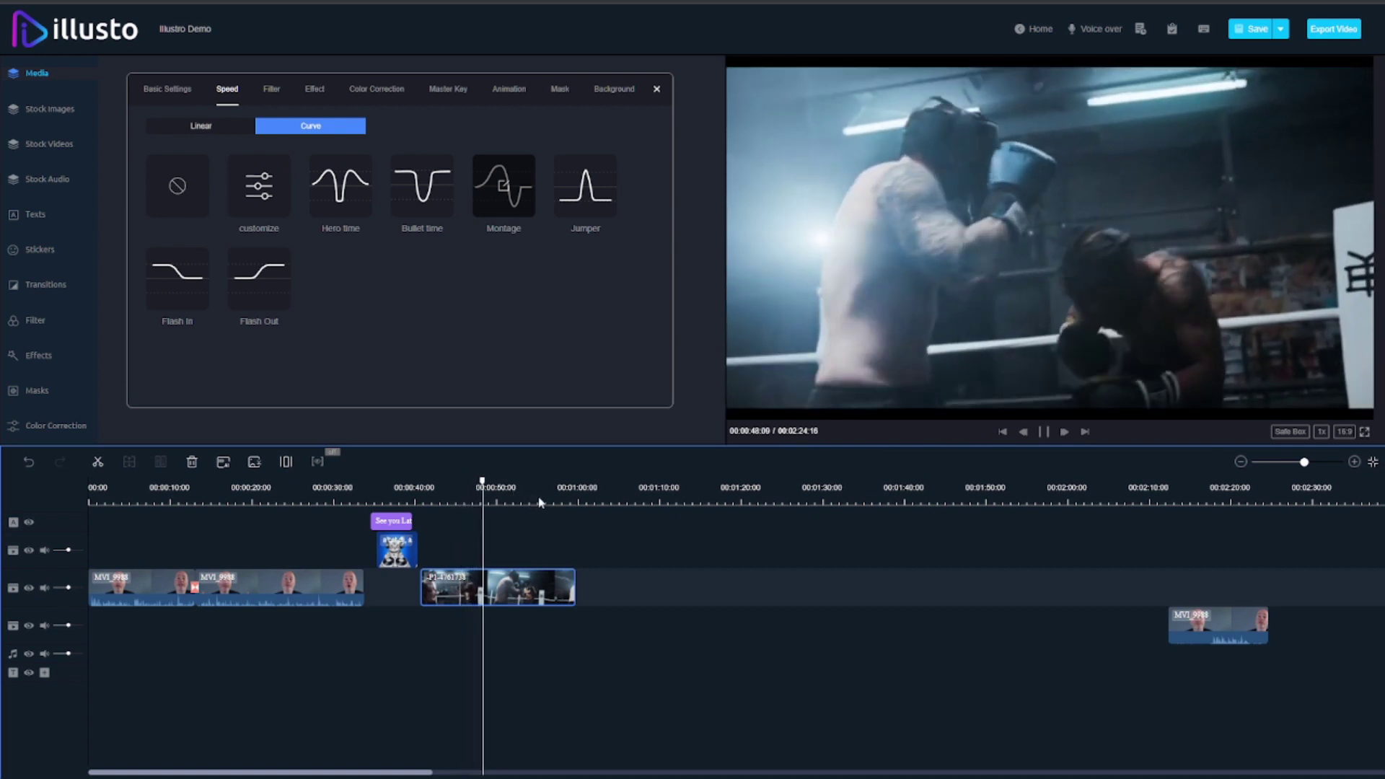
Step: Apply the Water Color texture effect to the boxing clip and play it
left_click(315, 88)
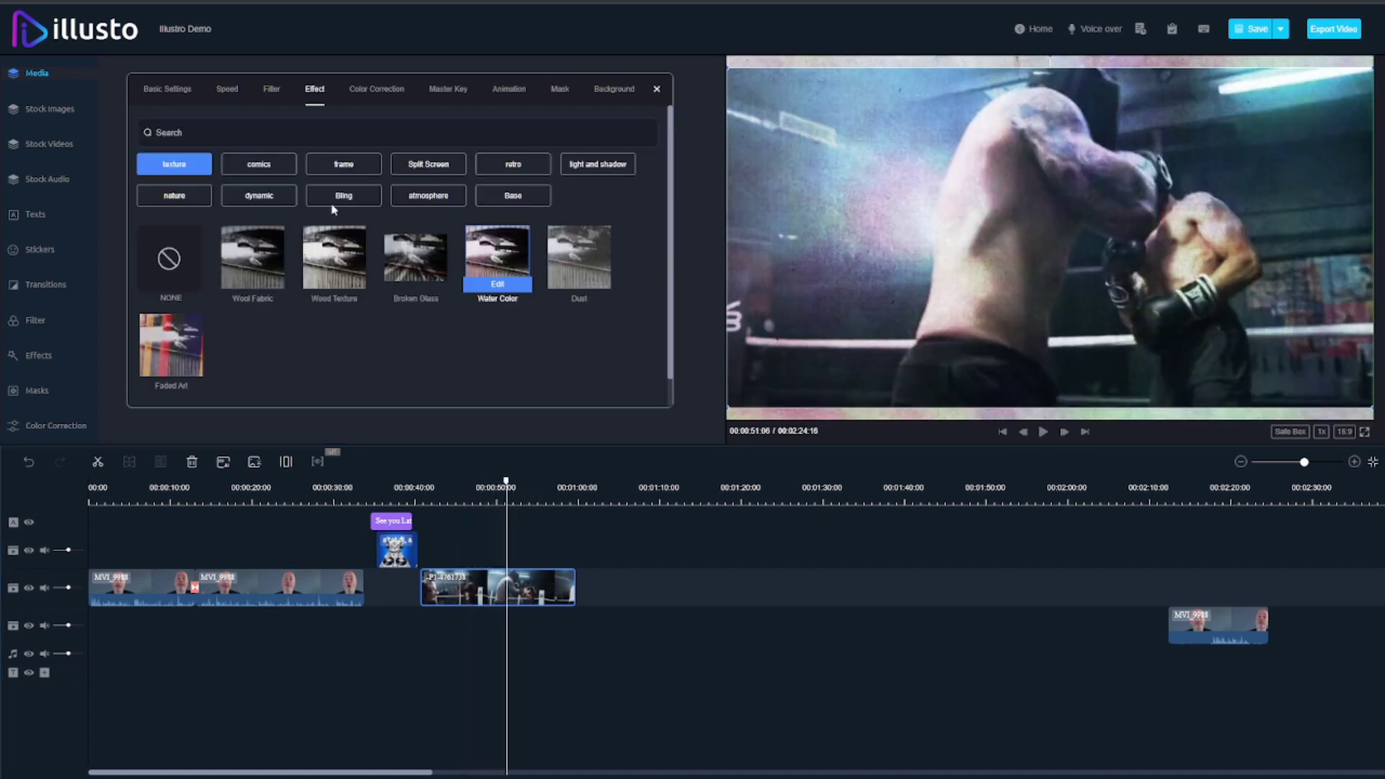
key("space")
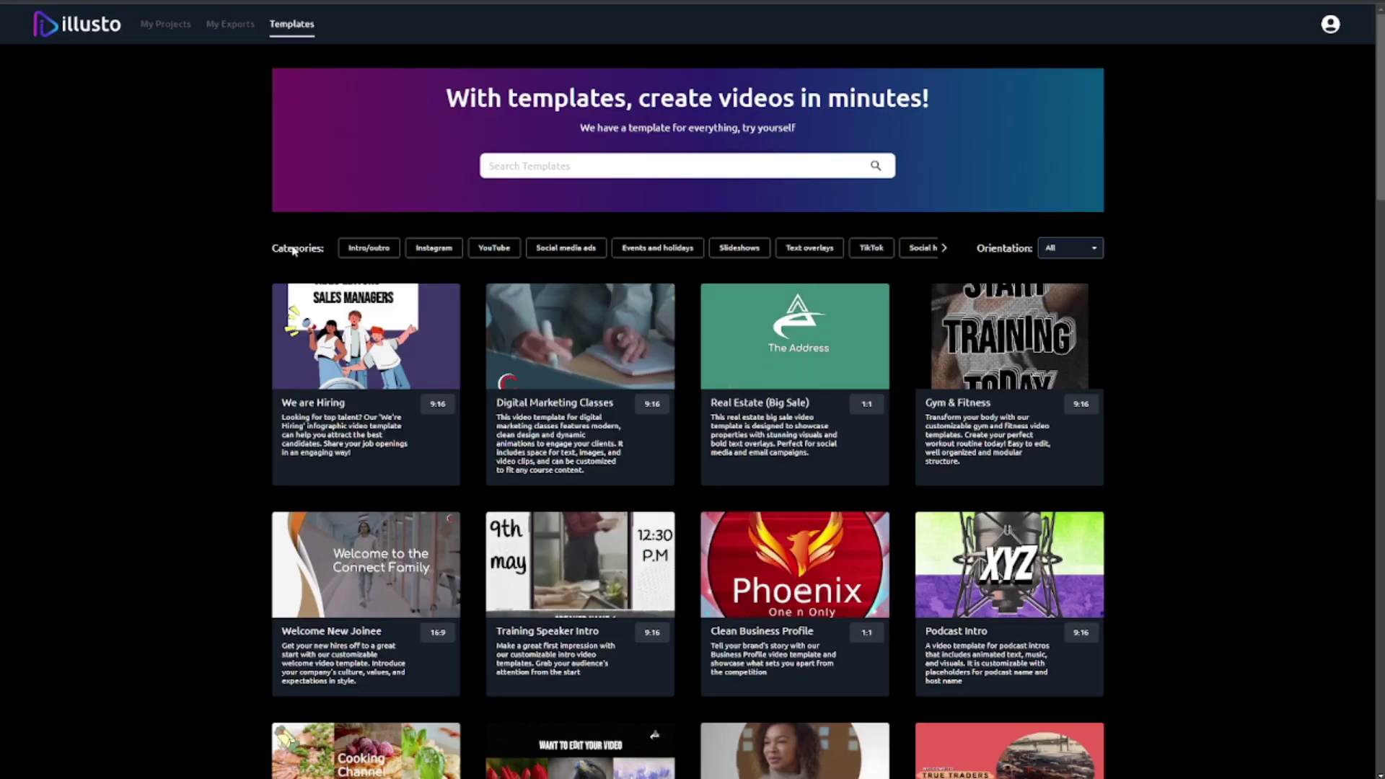
Step: Filter the Templates gallery to YouTube templates and browse the results
left_click(493, 248)
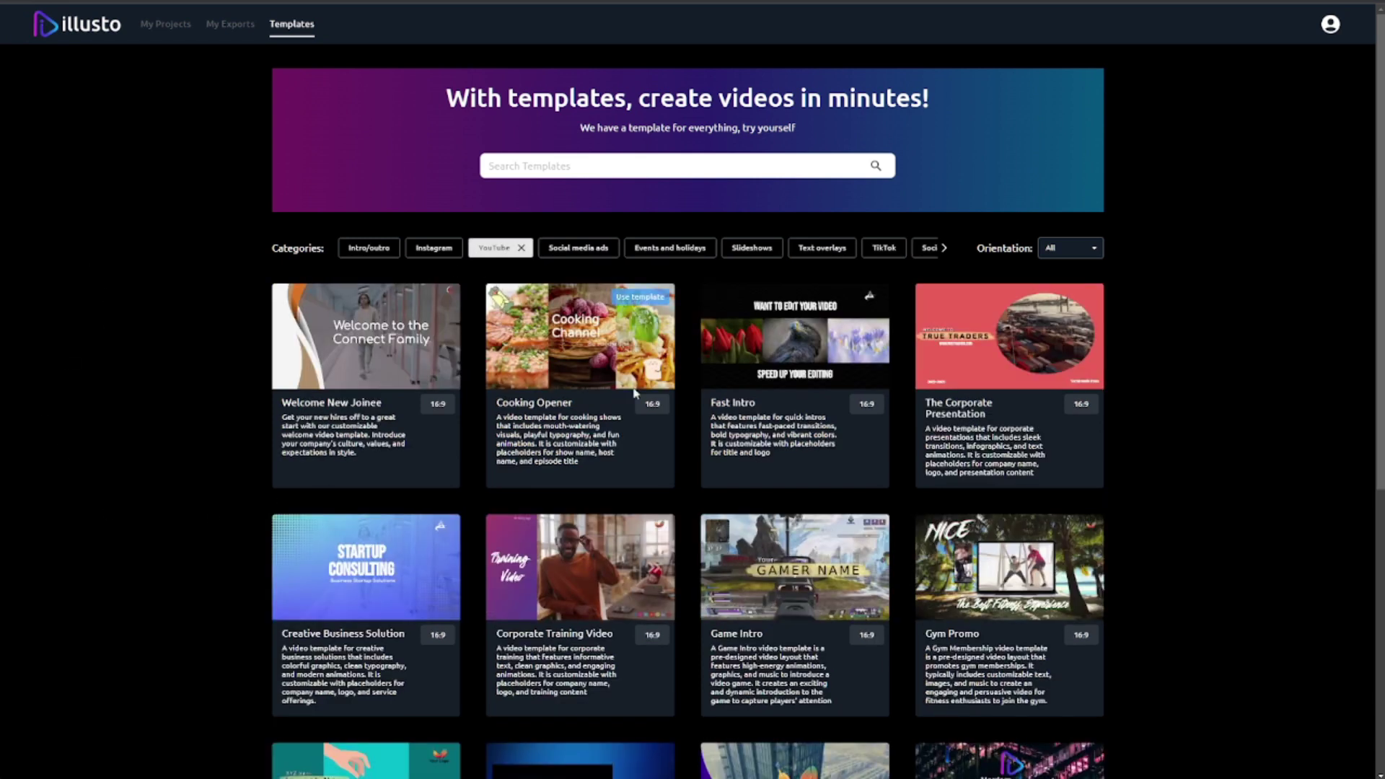
scroll(287, 310, "down", 6)
scroll(287, 309, "up", 4)
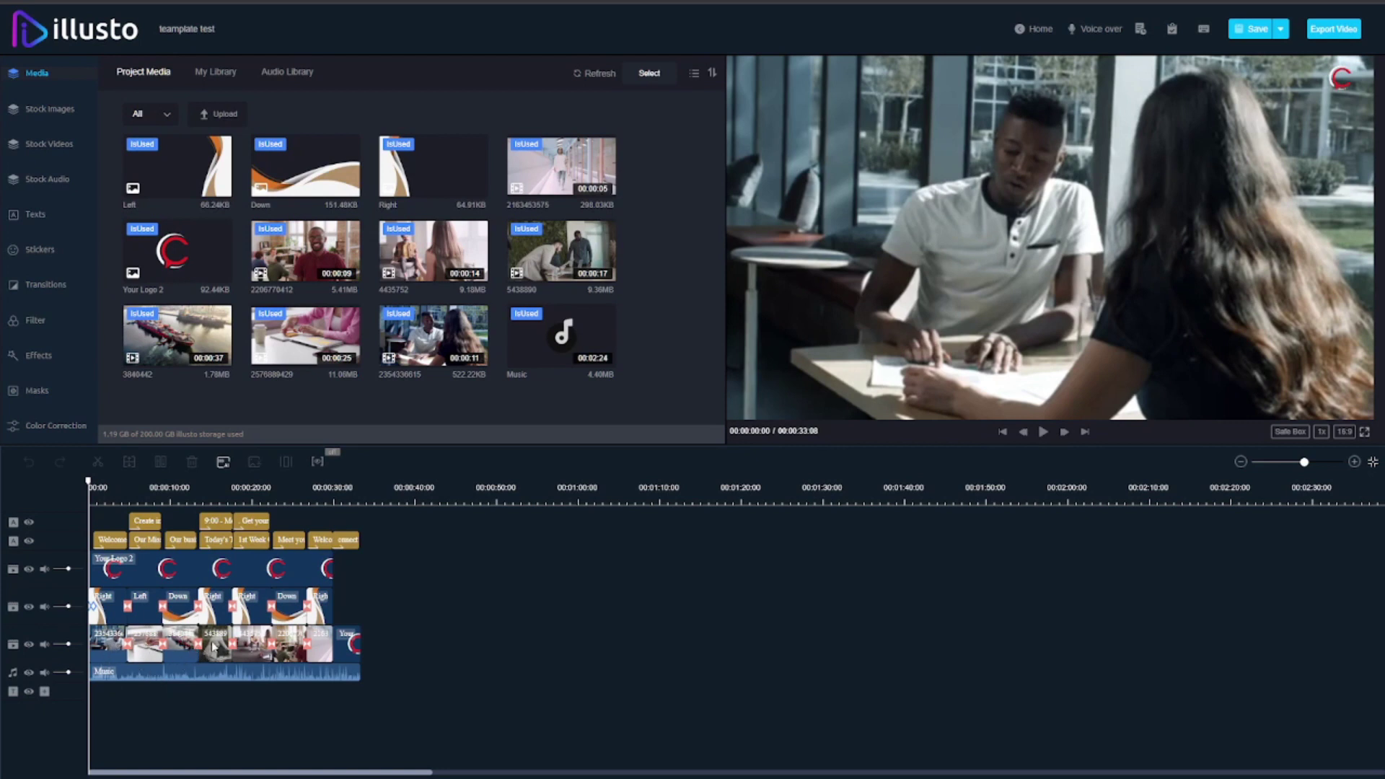
left_click(104, 614)
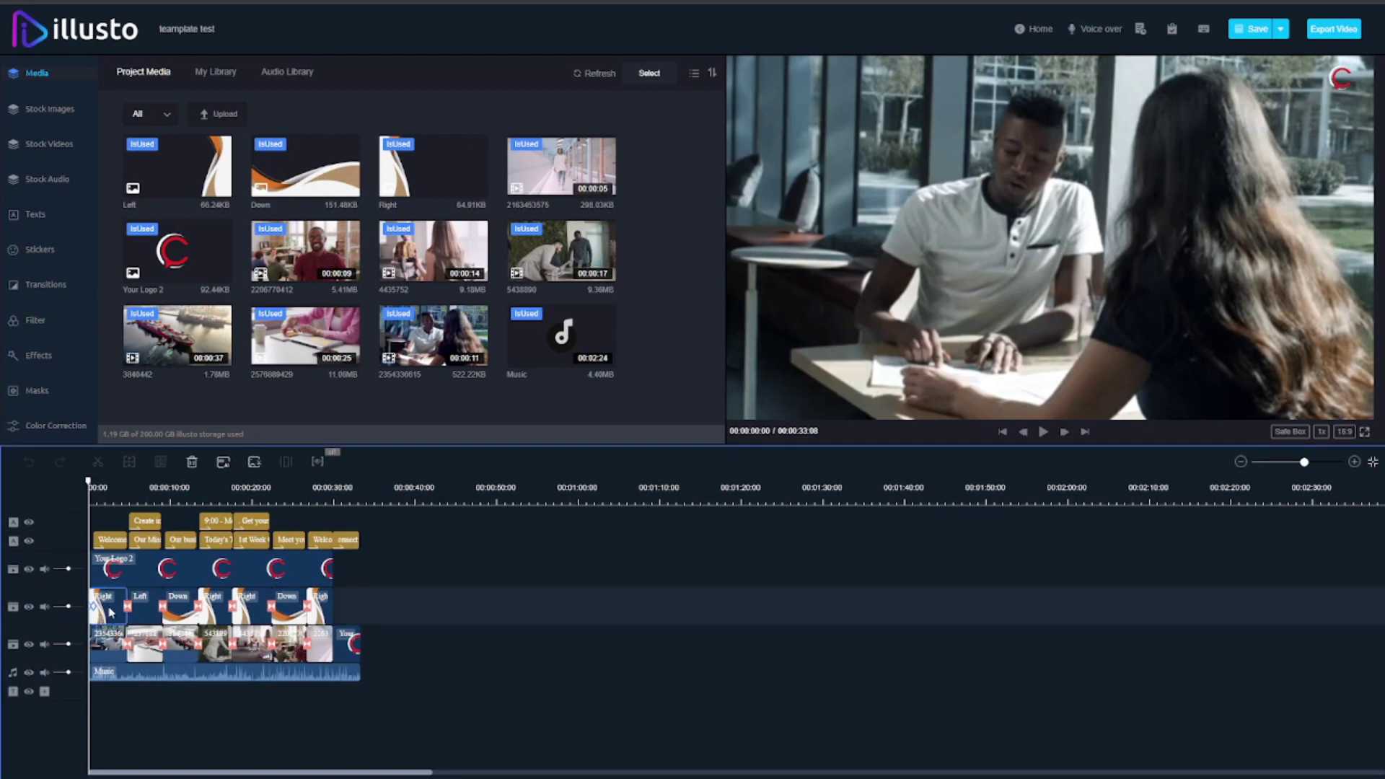
left_click(186, 623)
left_click(141, 572)
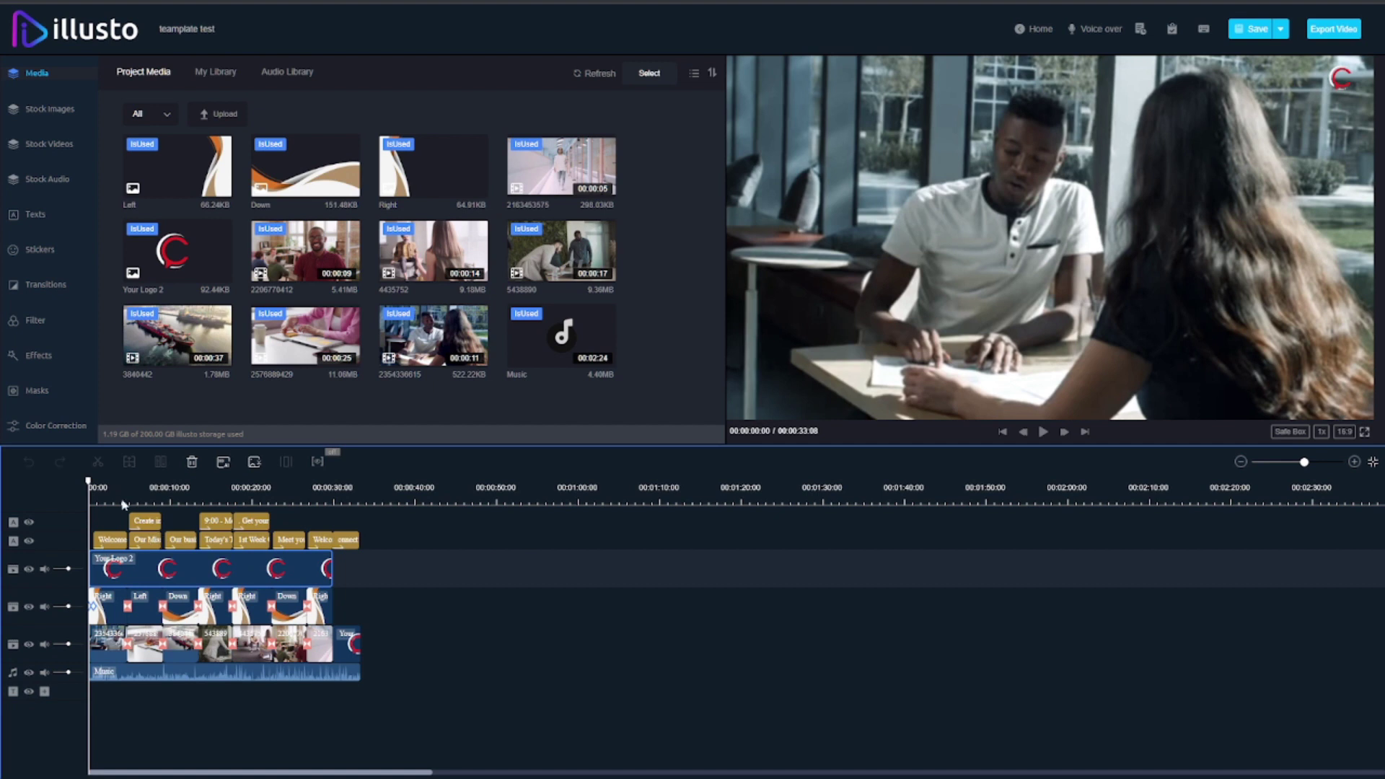
left_click(160, 572)
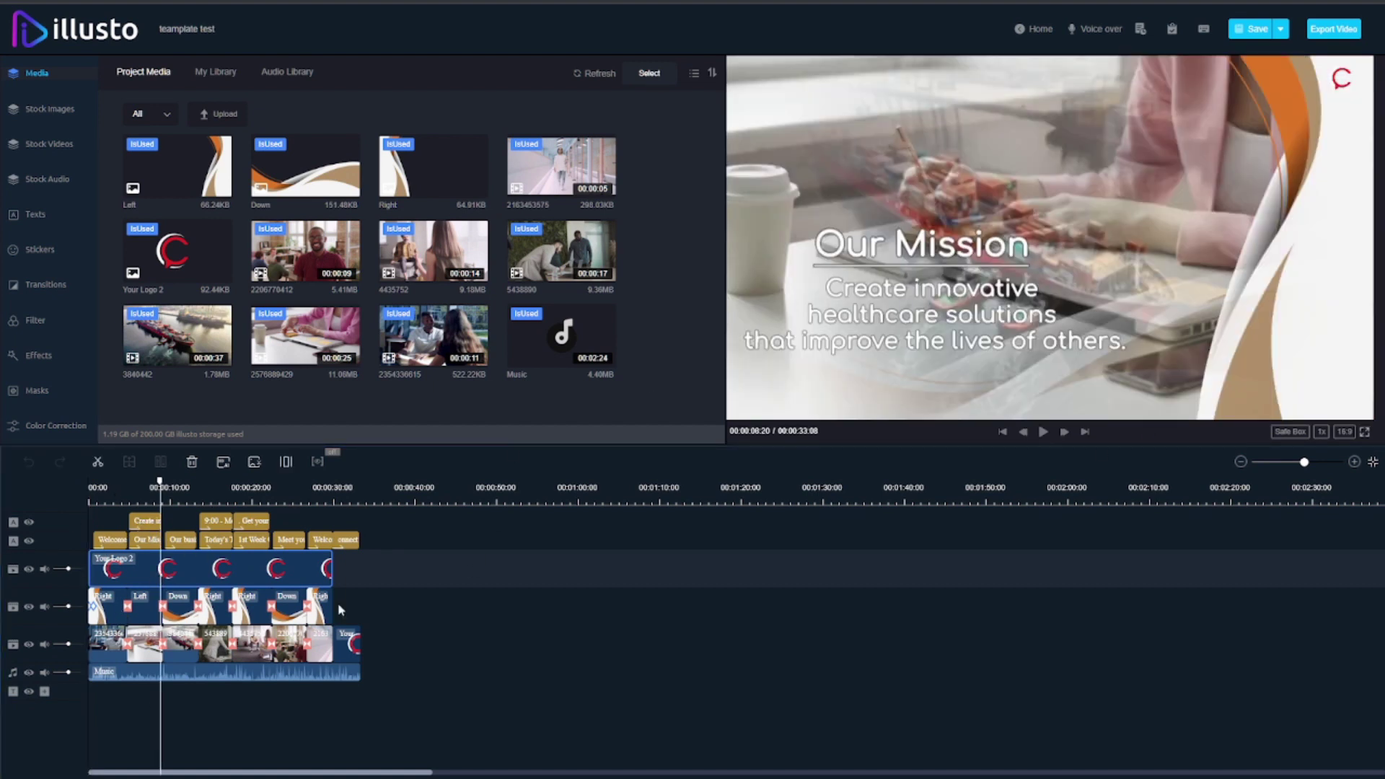
left_click(143, 653)
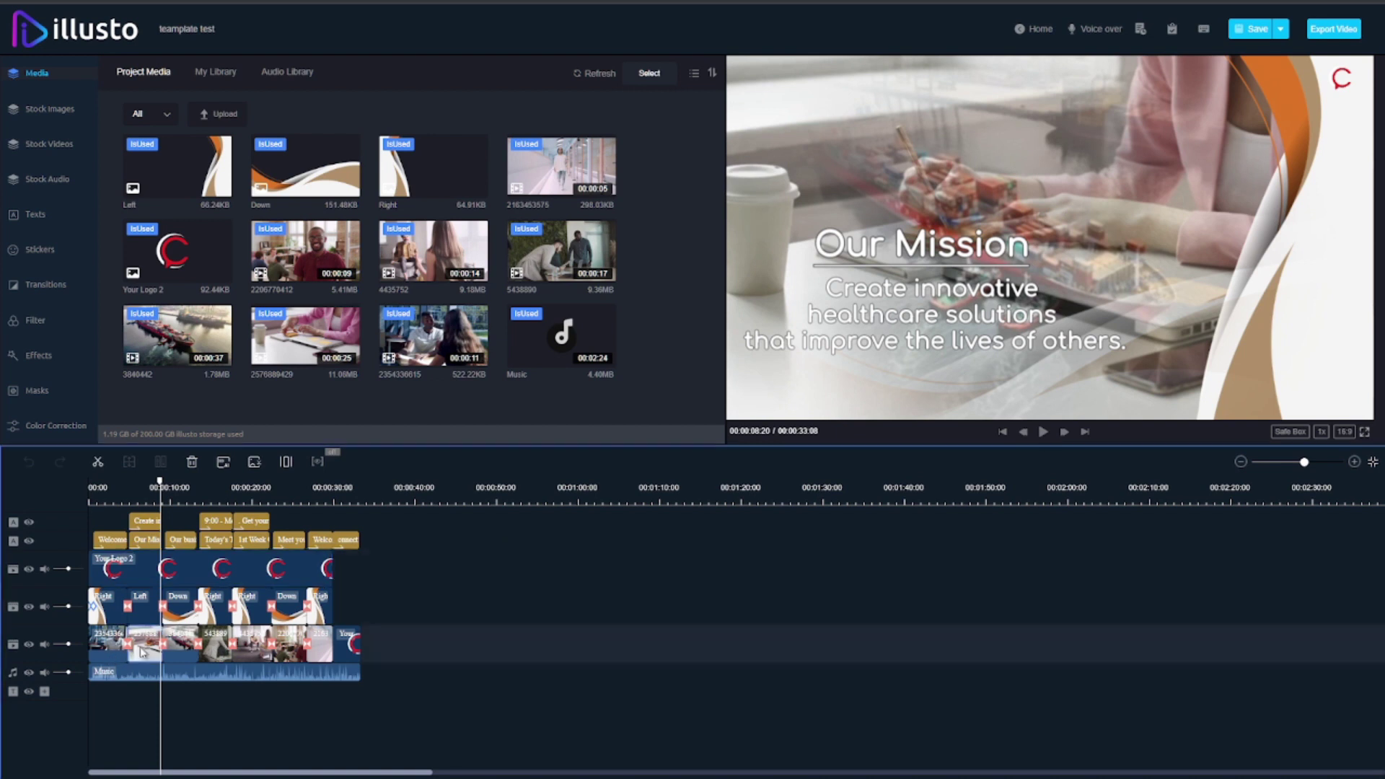
left_click(186, 651, "ctrl")
left_click(223, 655)
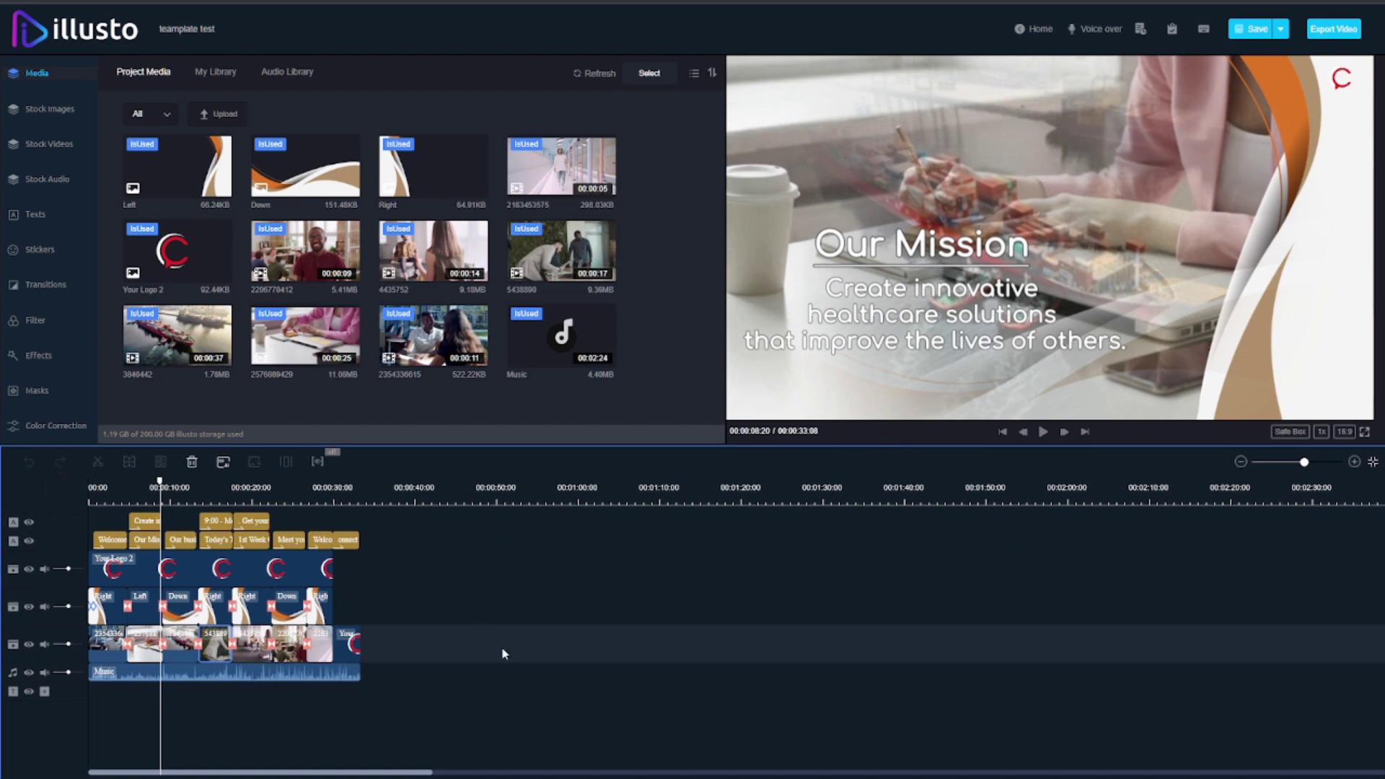
Step: Keep 1080p, MP4 and 25 FPS export settings, and start the GIF at 00:00:09
left_click(1333, 31)
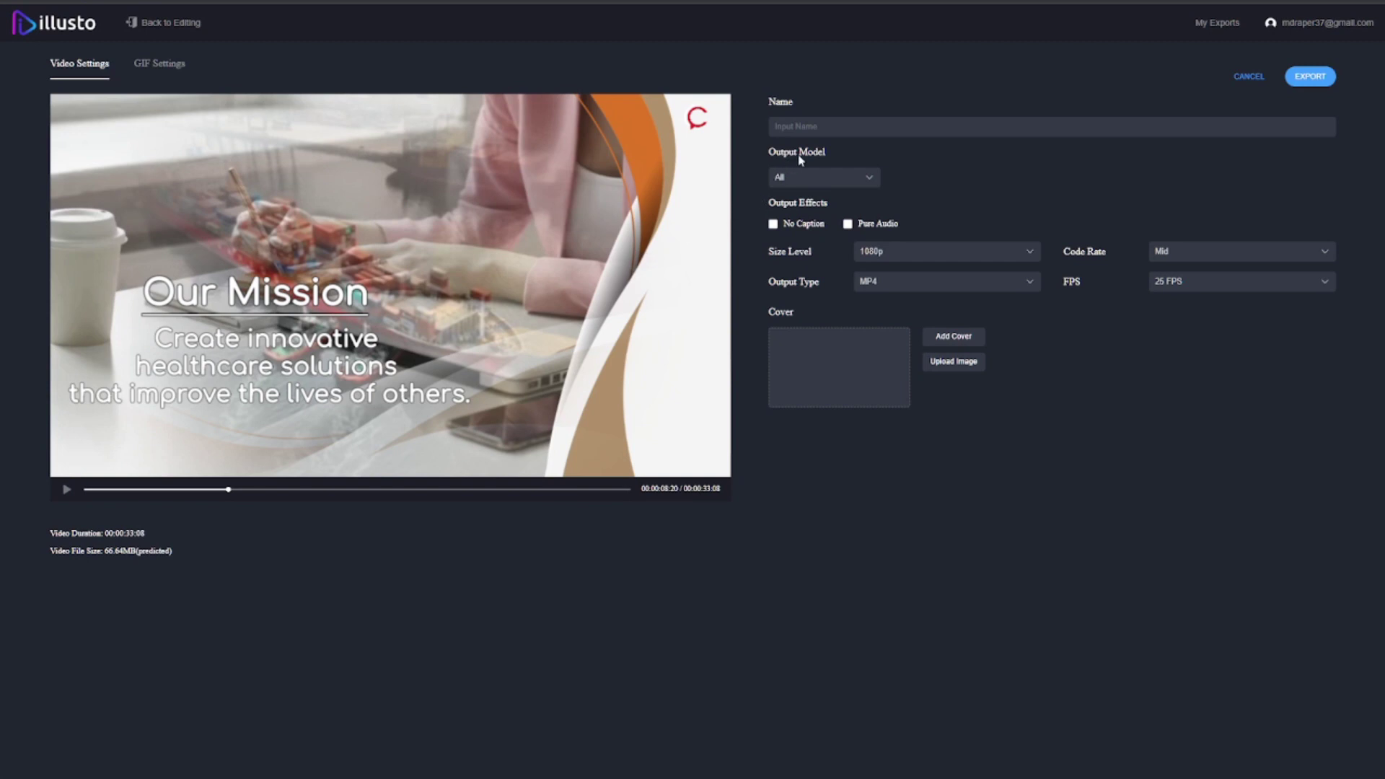
left_click(978, 252)
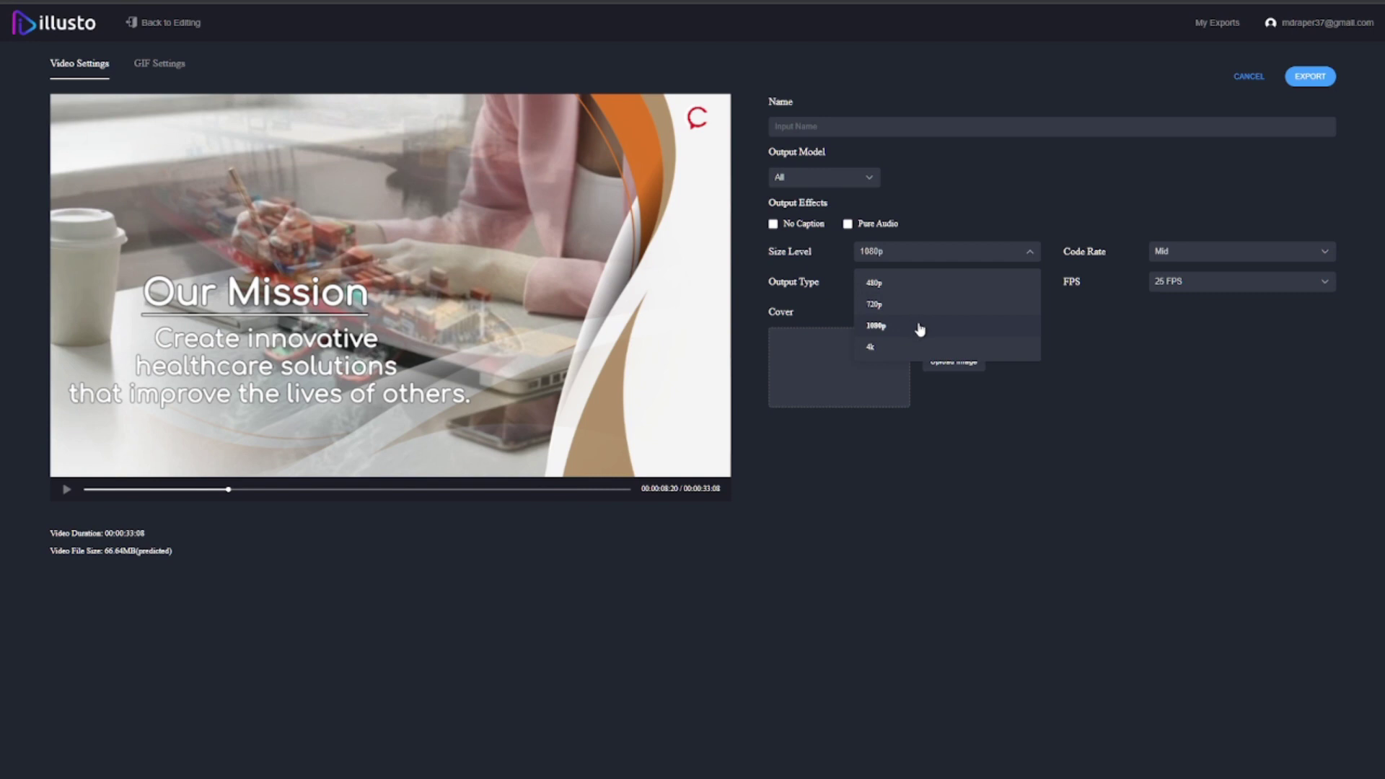
left_click(1278, 348)
left_click(895, 284)
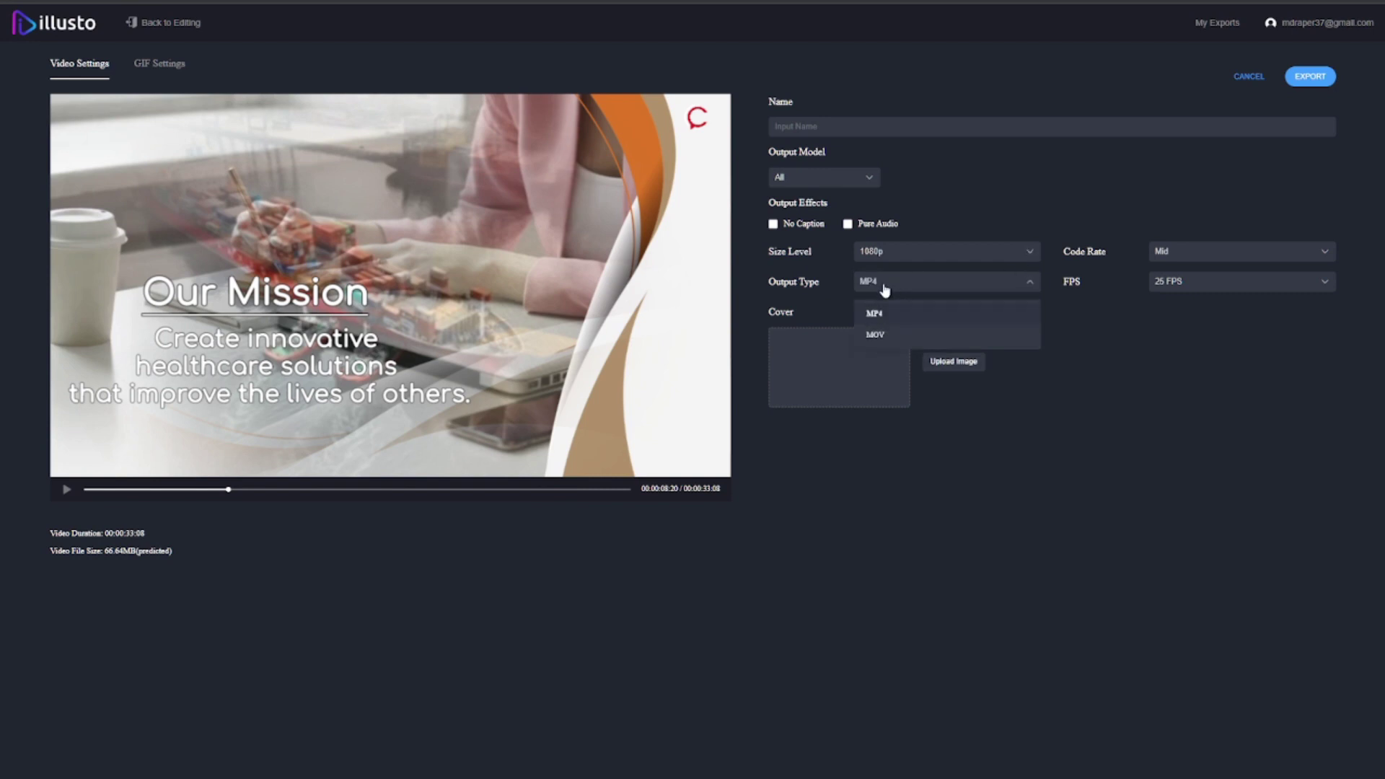
left_click(1187, 324)
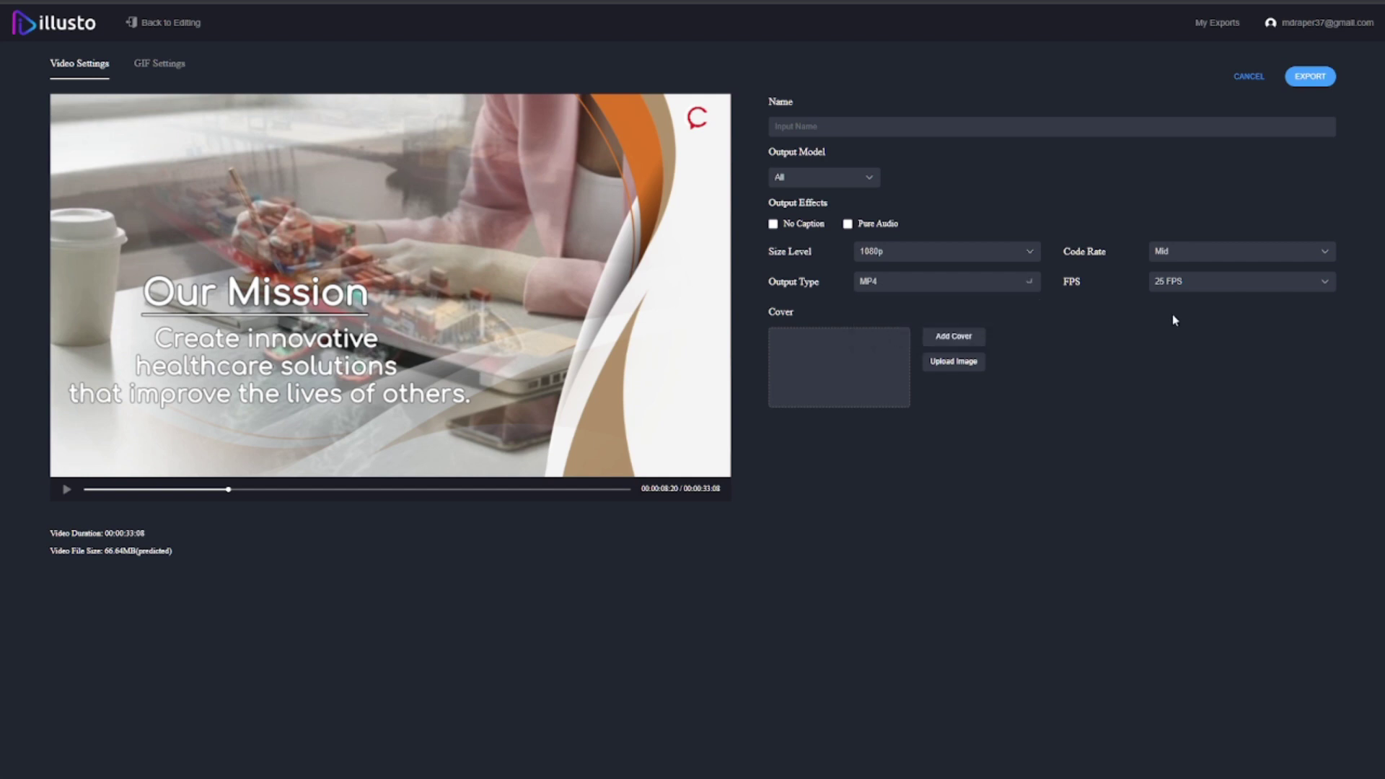
left_click(1216, 254)
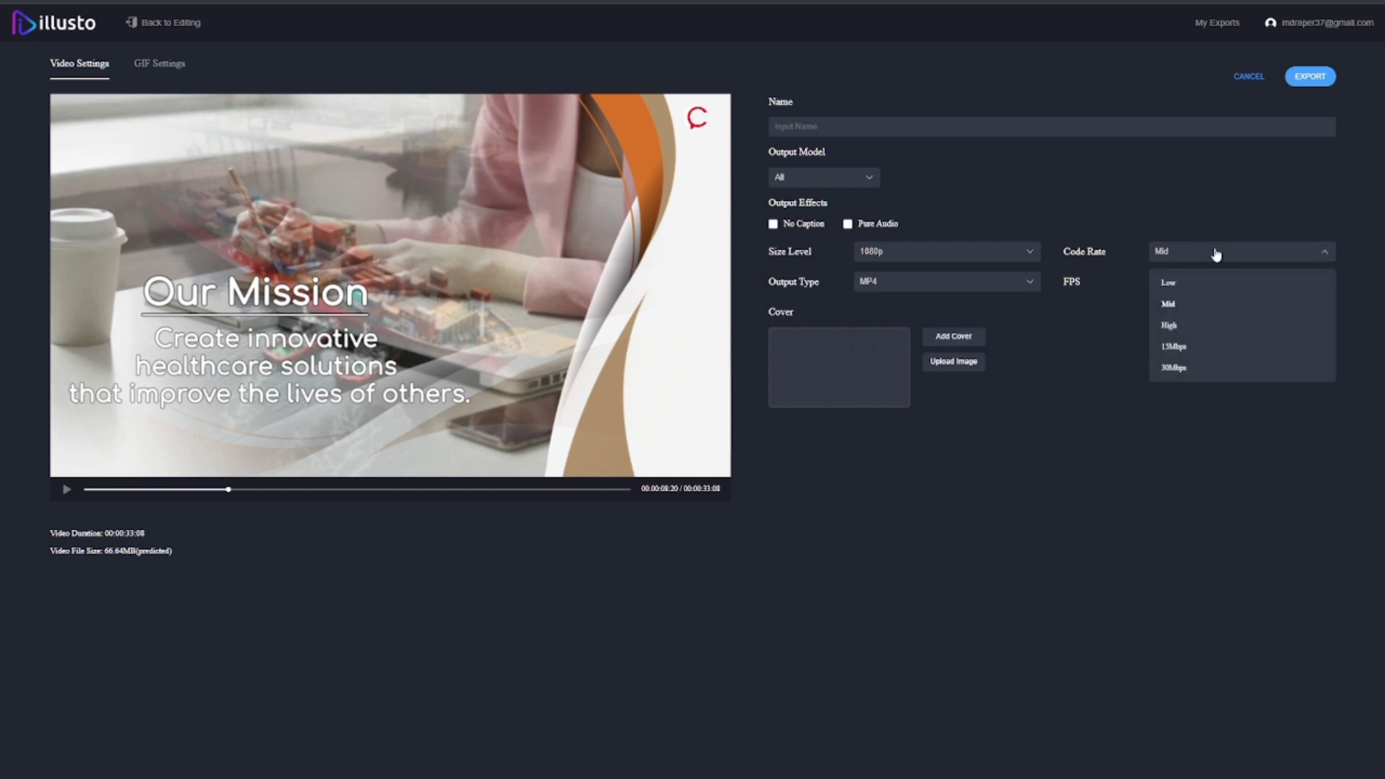
left_click(1206, 283)
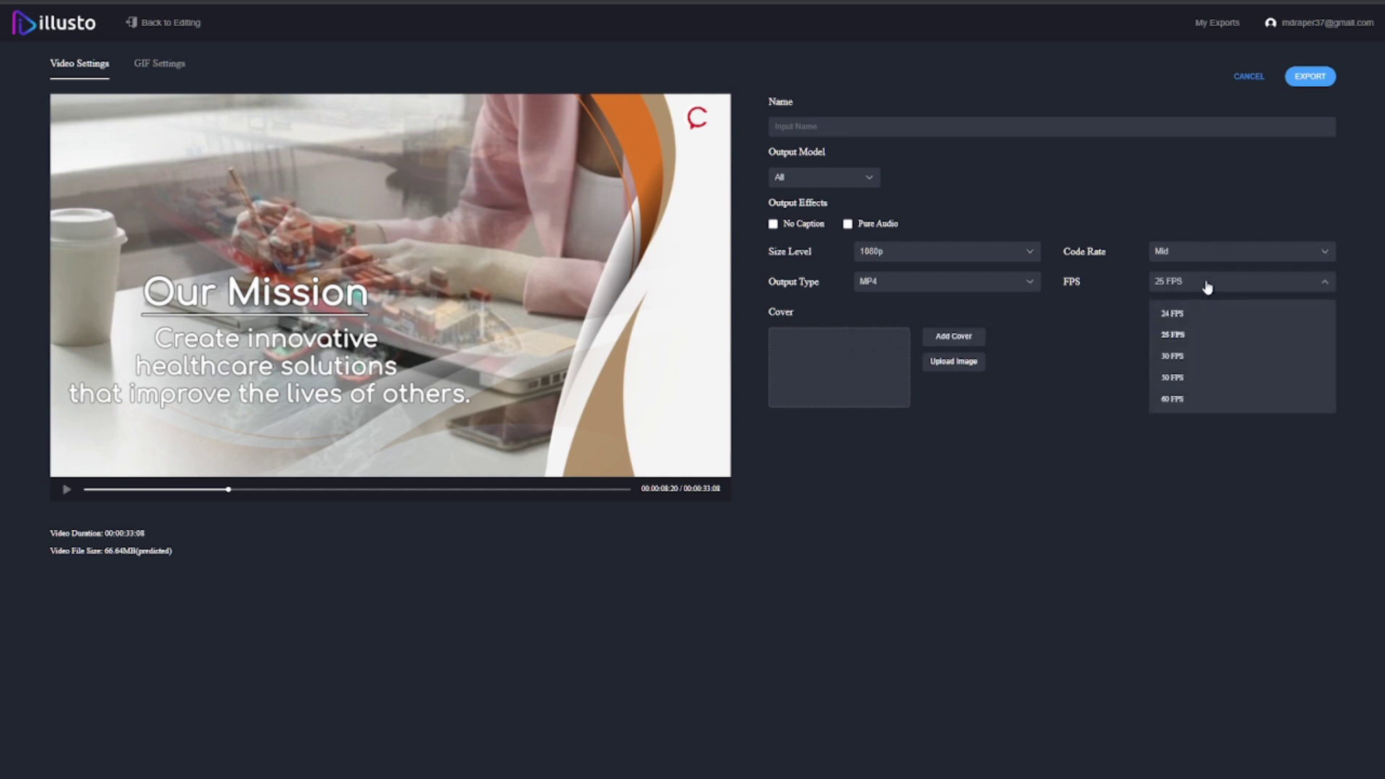
left_click(1207, 286)
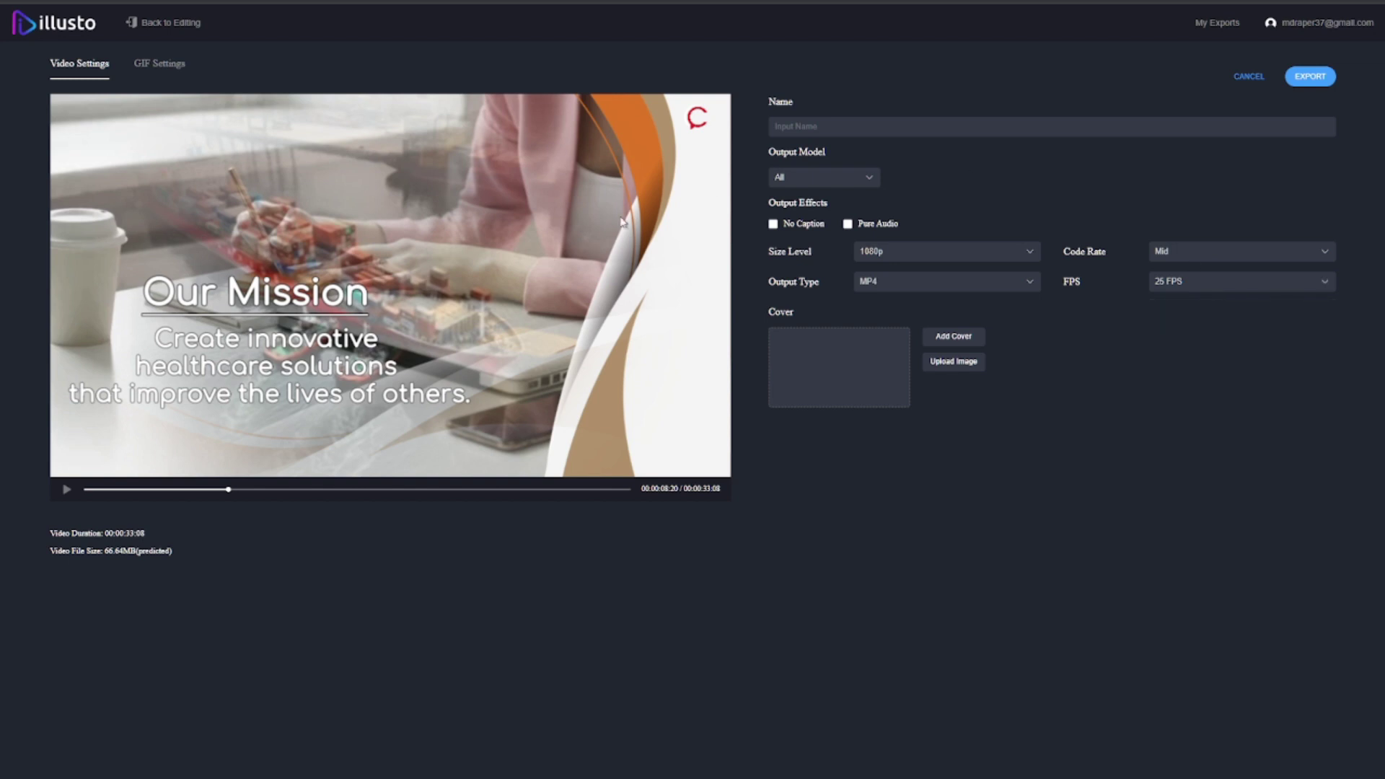
left_click(165, 66)
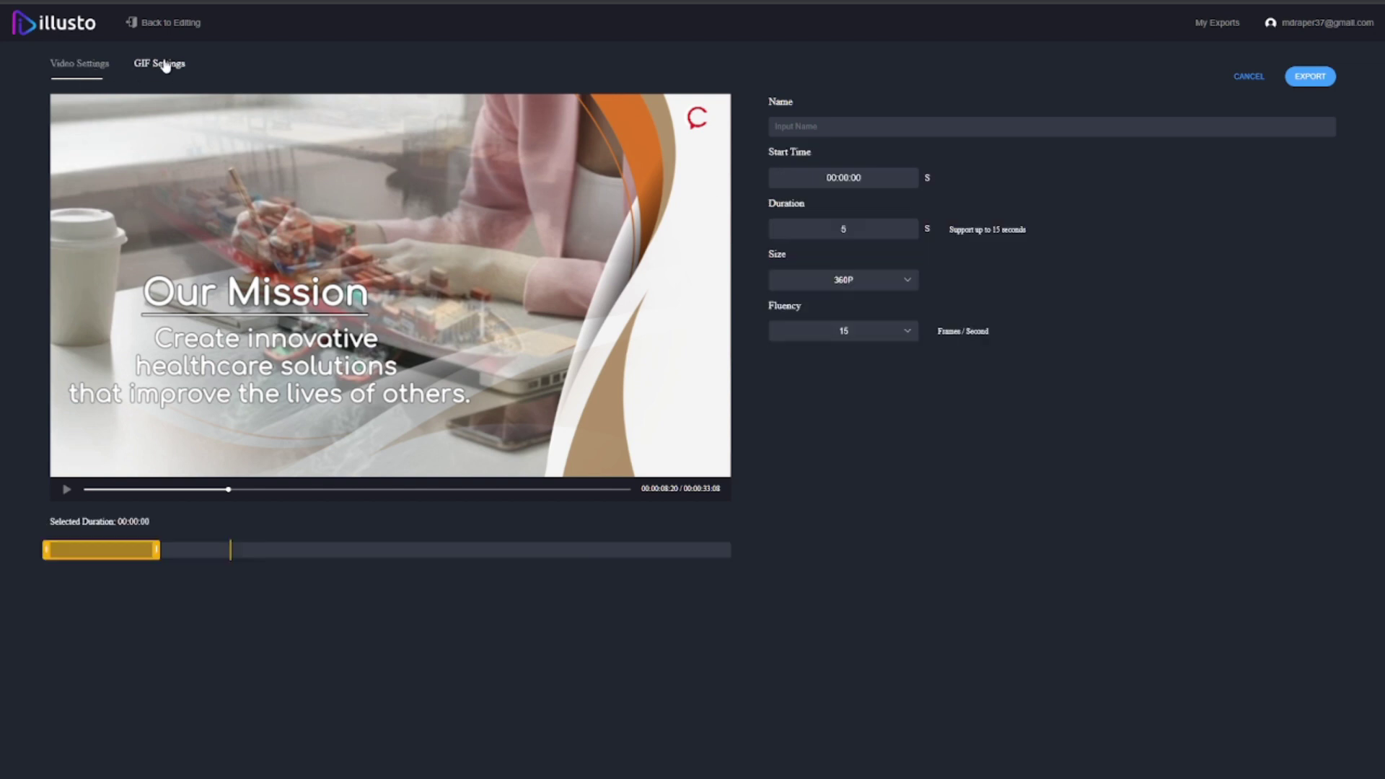
mouse_move(99, 553)
left_mouse_down()
mouse_move(284, 556)
mouse_move(77, 559)
left_mouse_up()
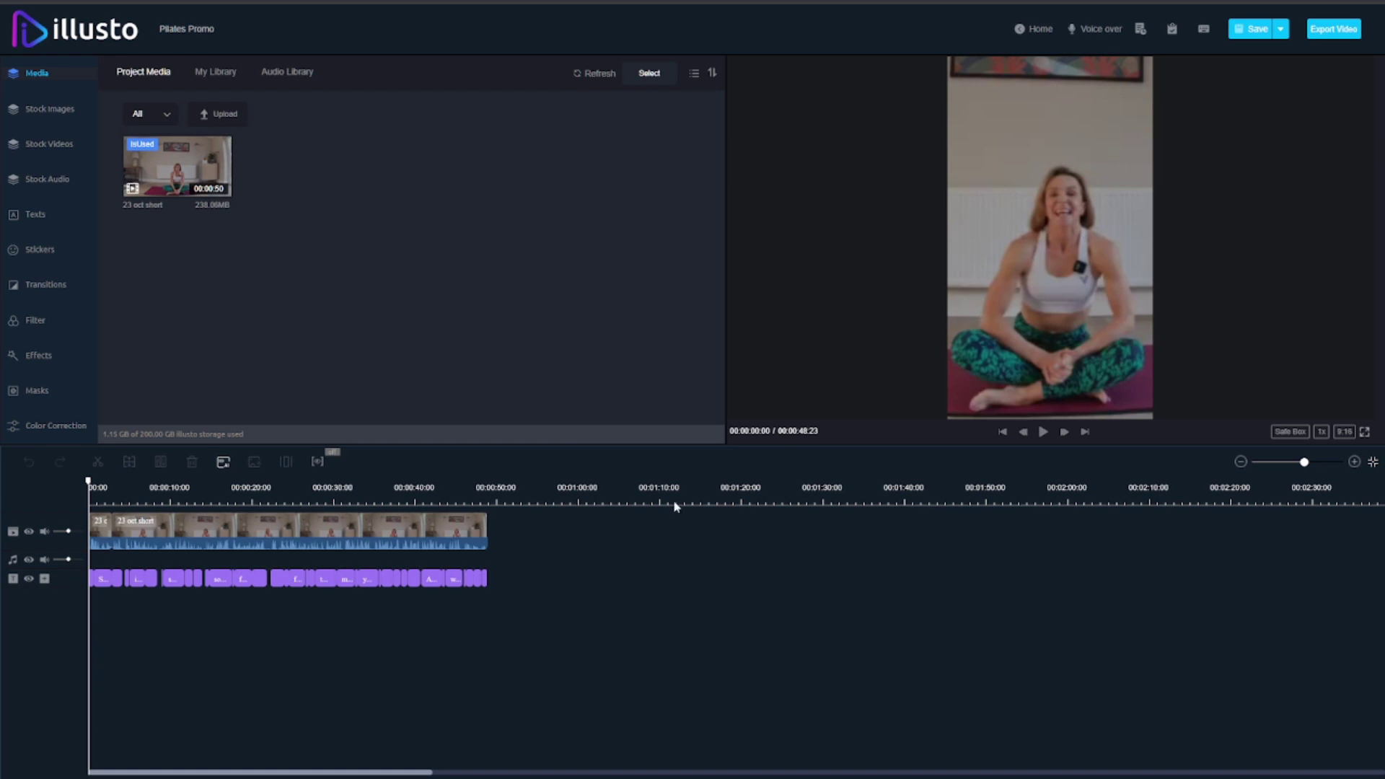
Step: Auto-generate subtitles for the Pilates Promo clip and play from the start to check them
left_click(298, 529)
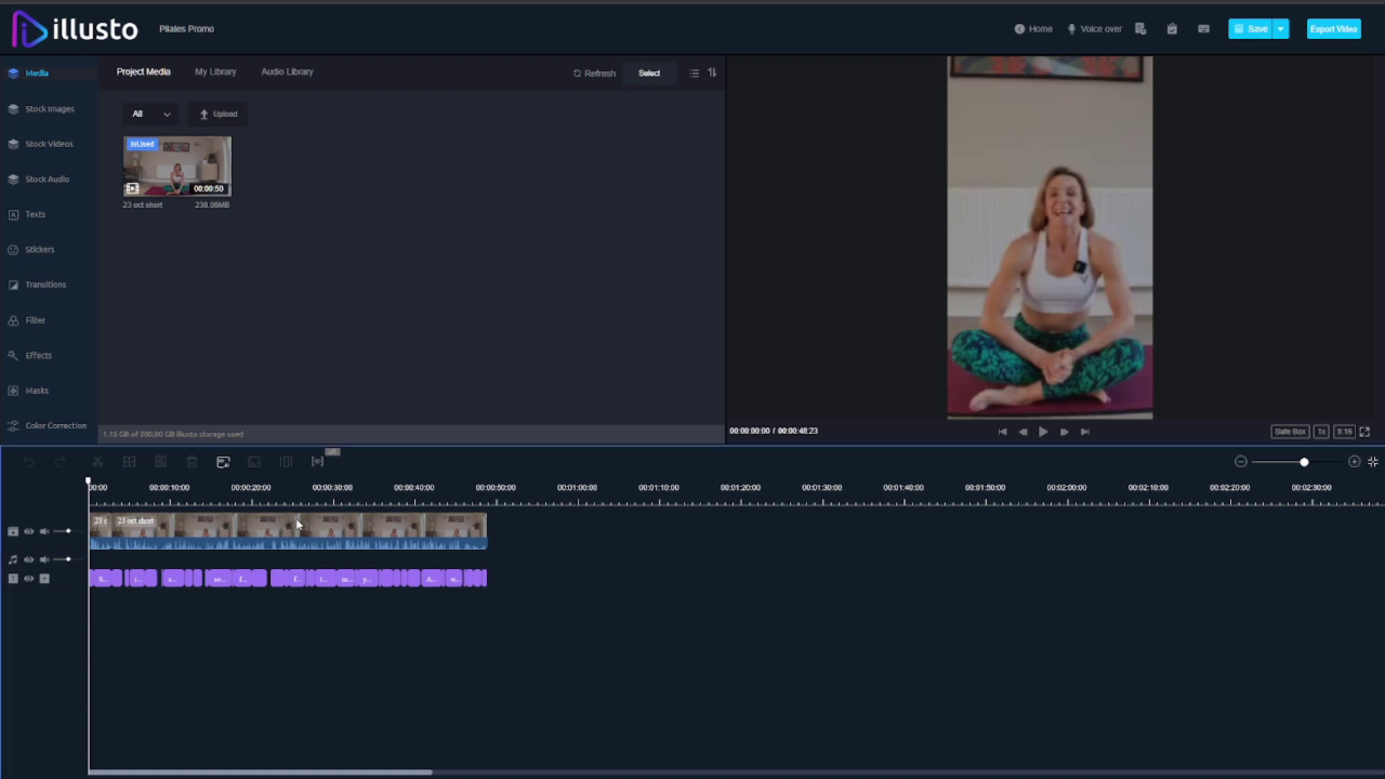
left_click(224, 465)
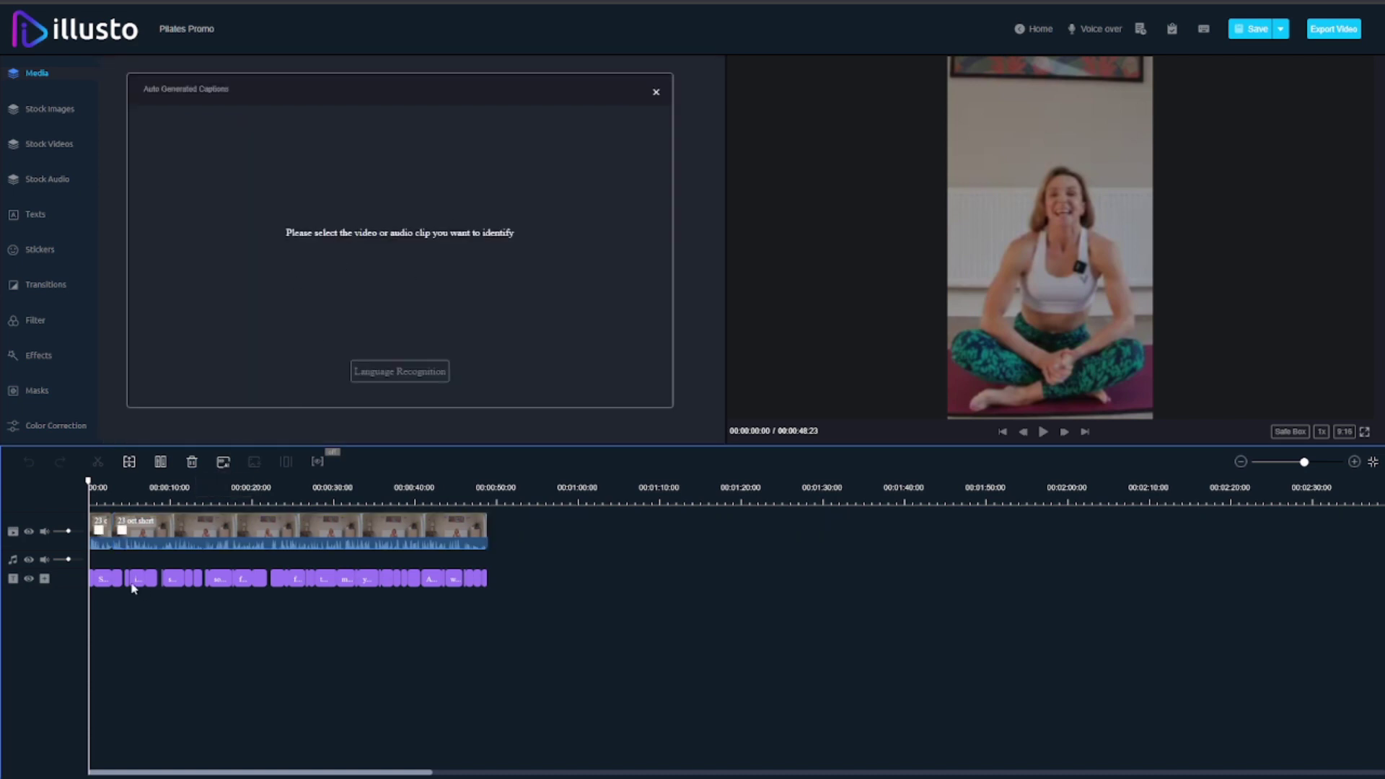
left_click(137, 580)
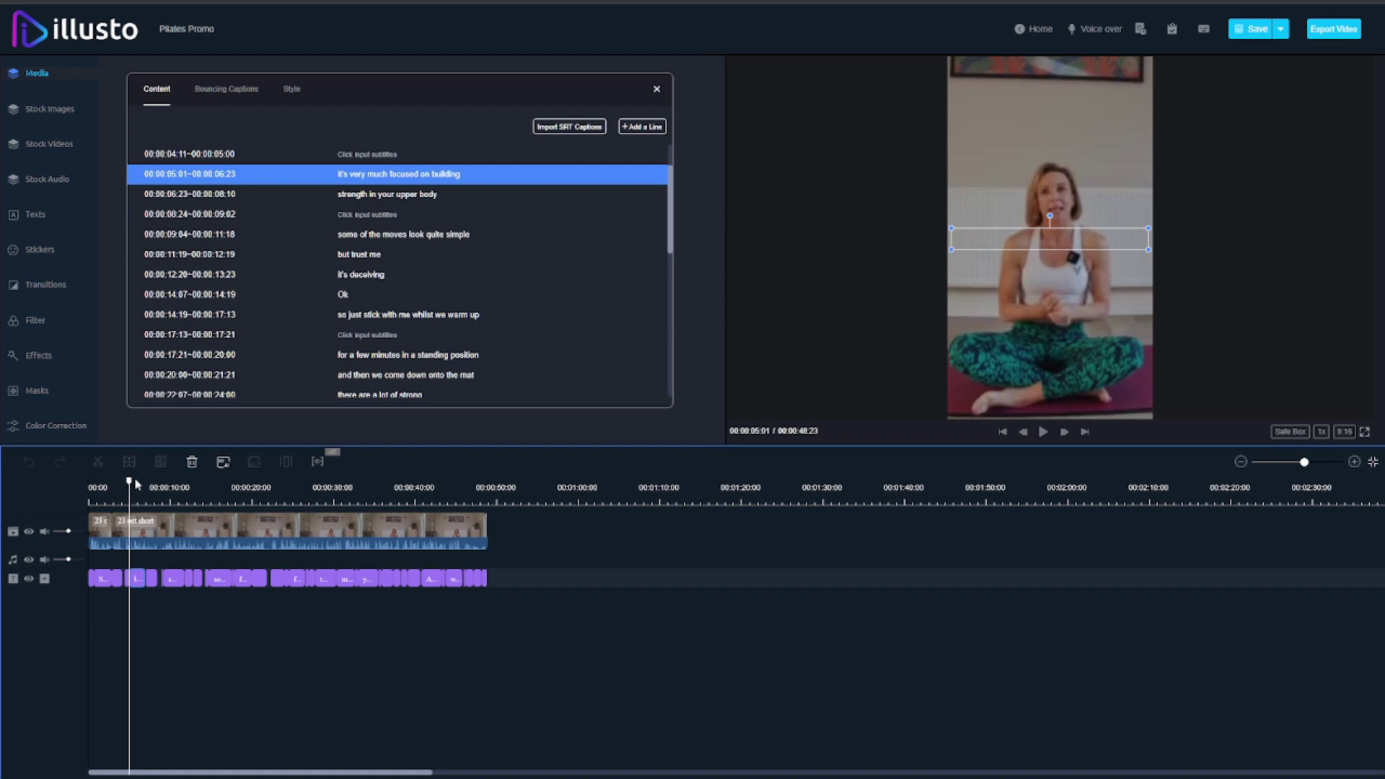
left_click_drag(130, 481, 88, 494)
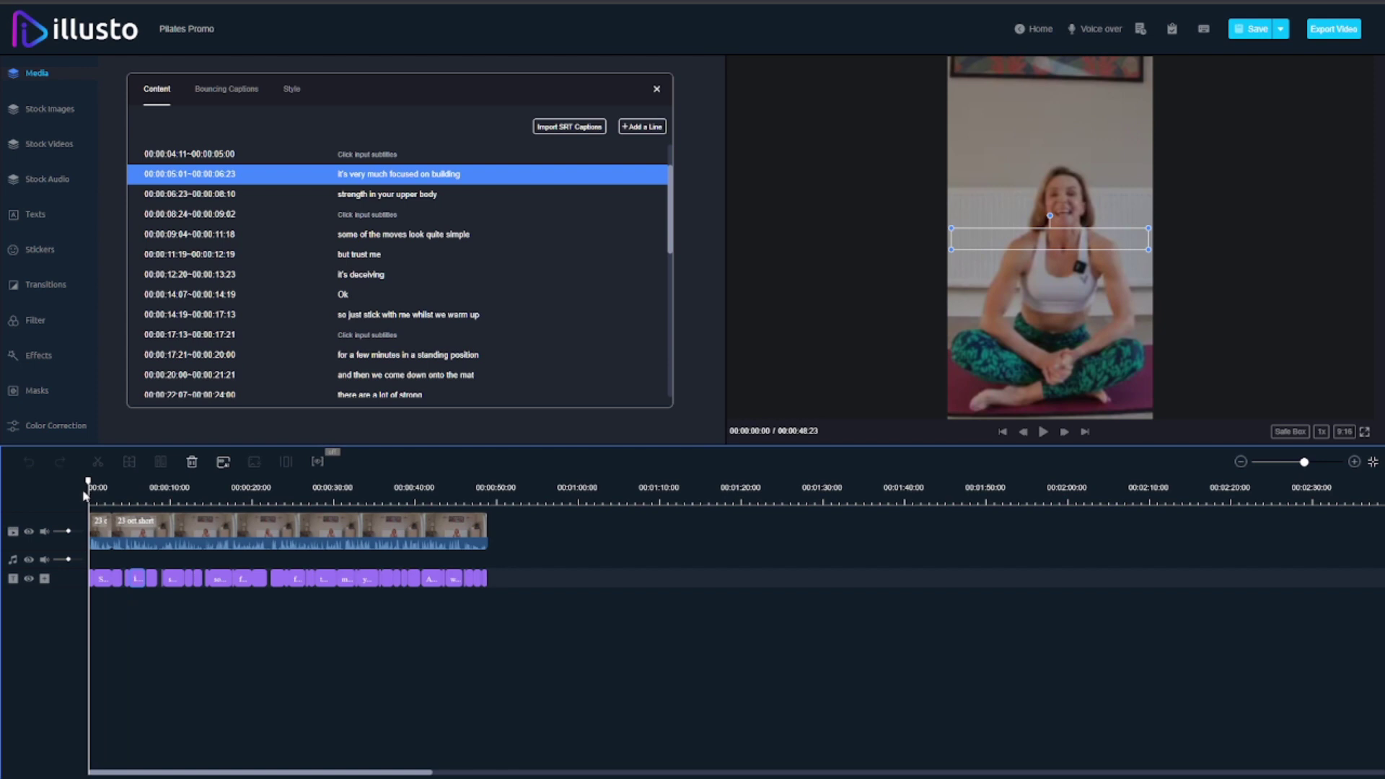
left_click(1043, 431)
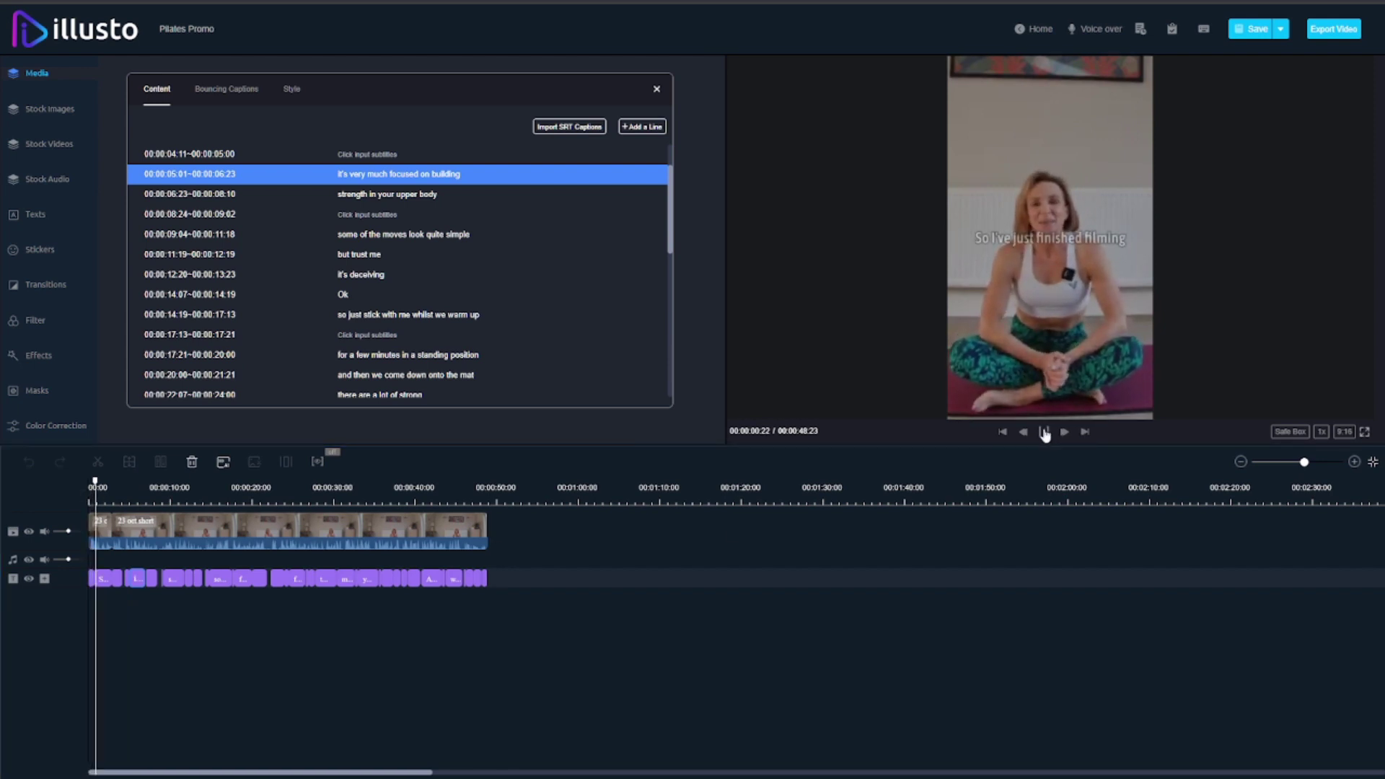
left_click(1043, 432)
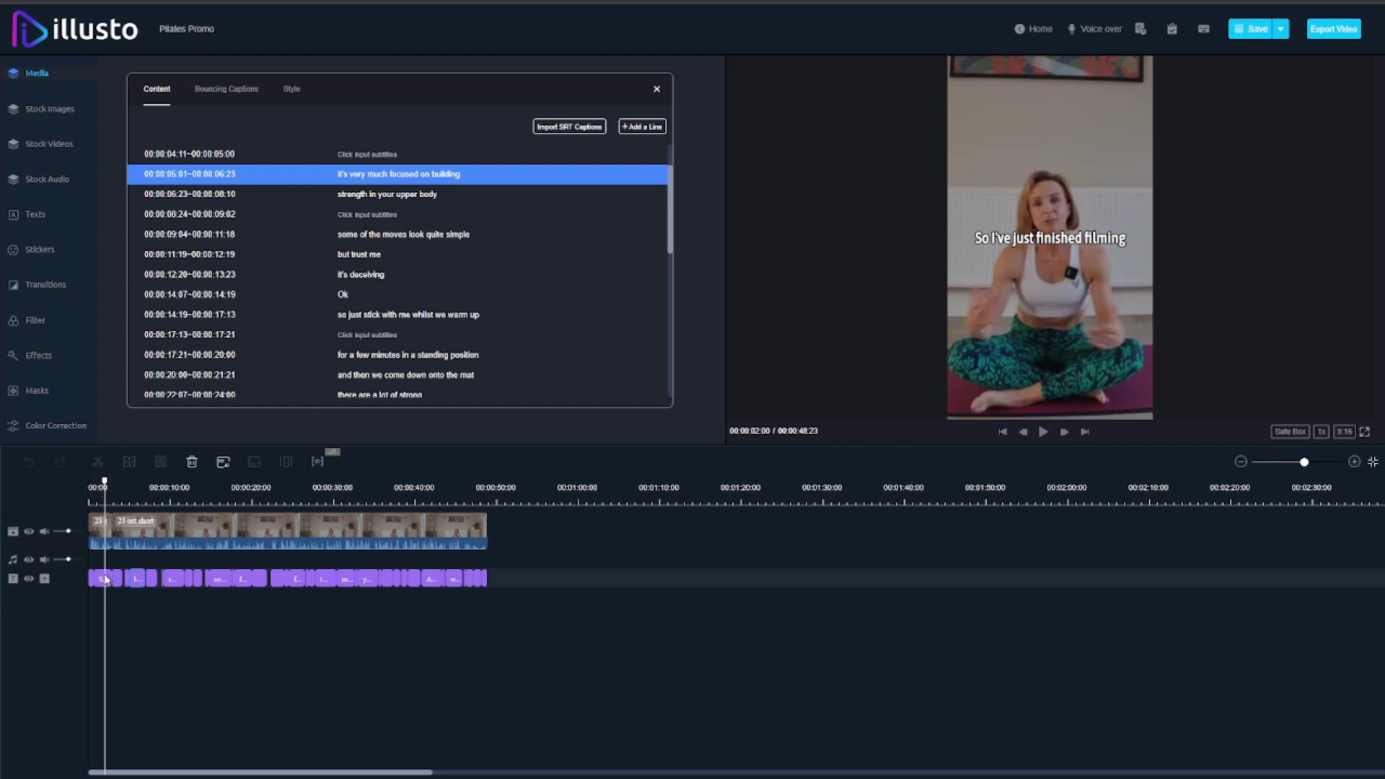
Step: Drag the caption box up near the top of the frame and close the caption list
left_click(99, 578)
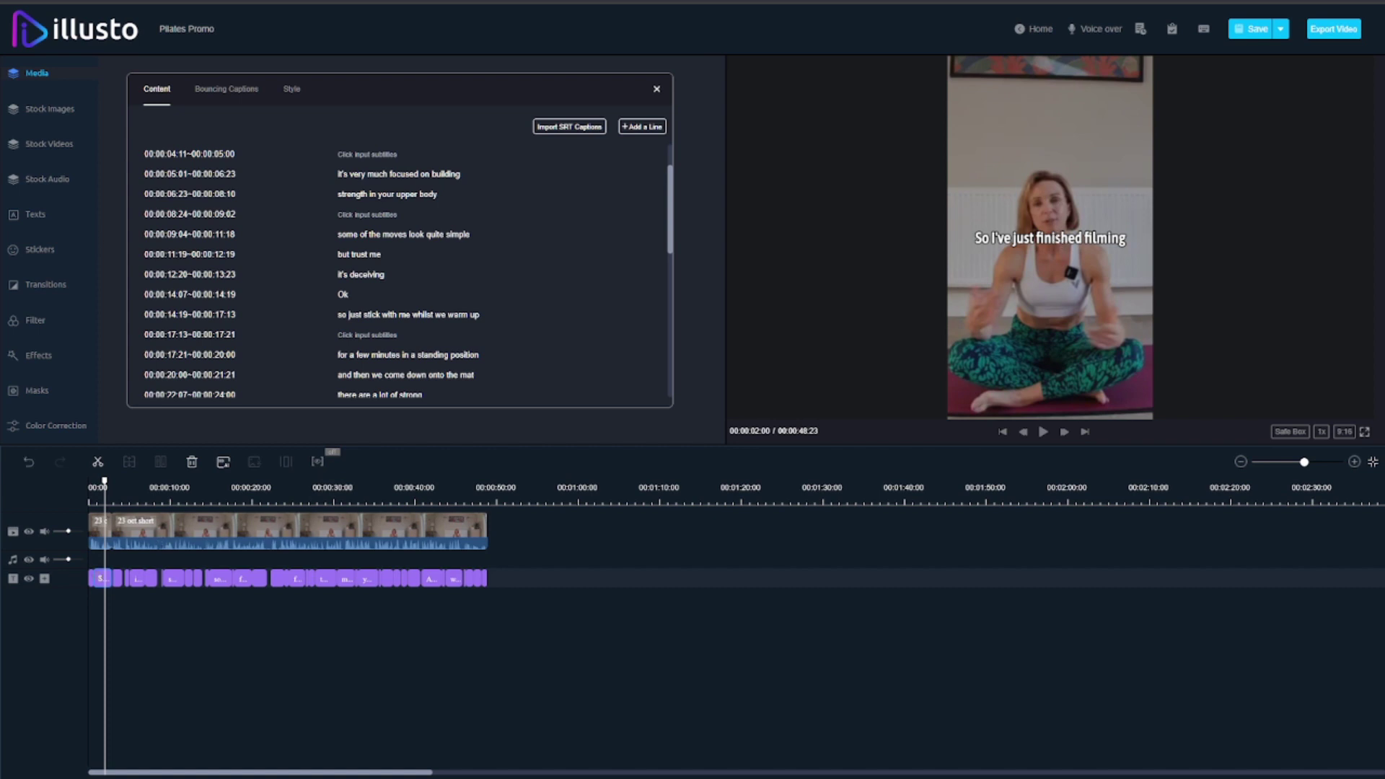
left_click(99, 579)
left_click_drag(1031, 240, 1031, 125)
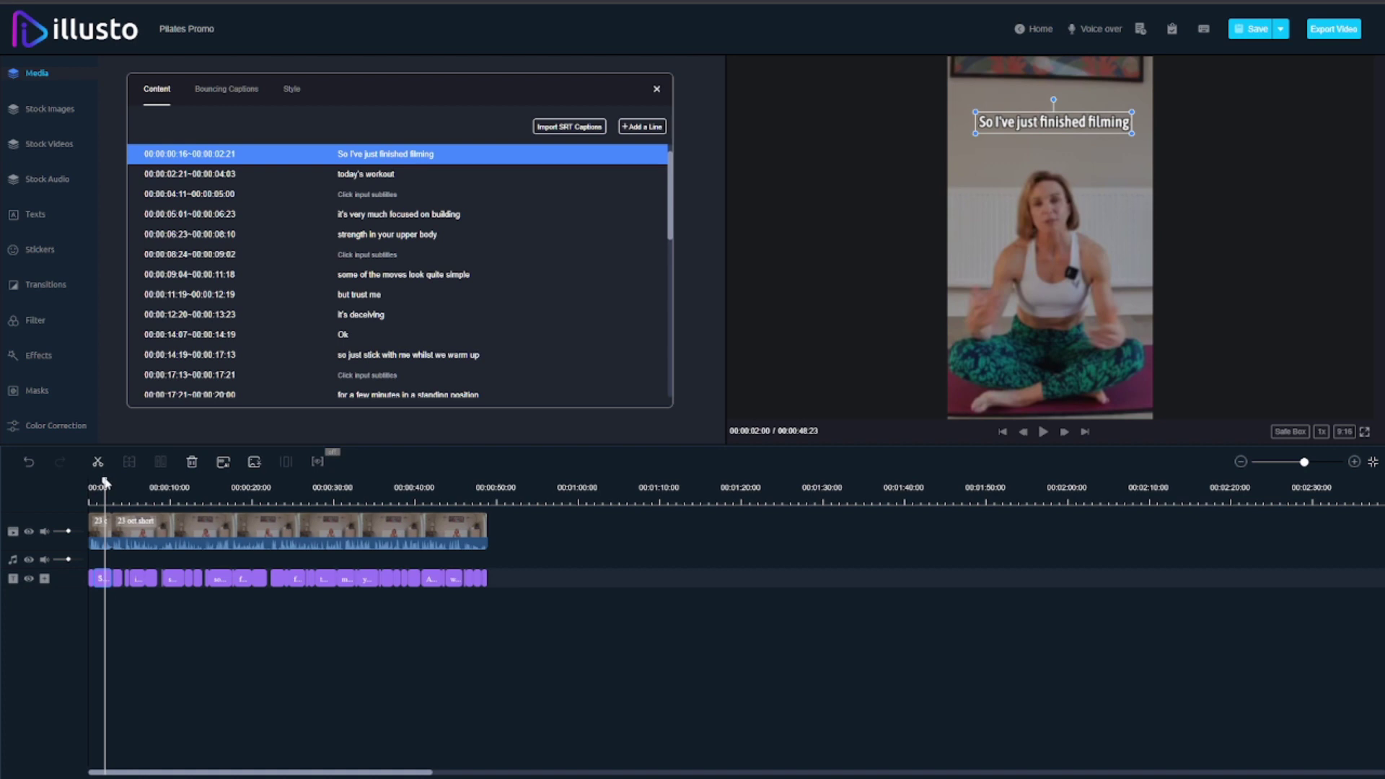
left_click_drag(106, 482, 172, 524)
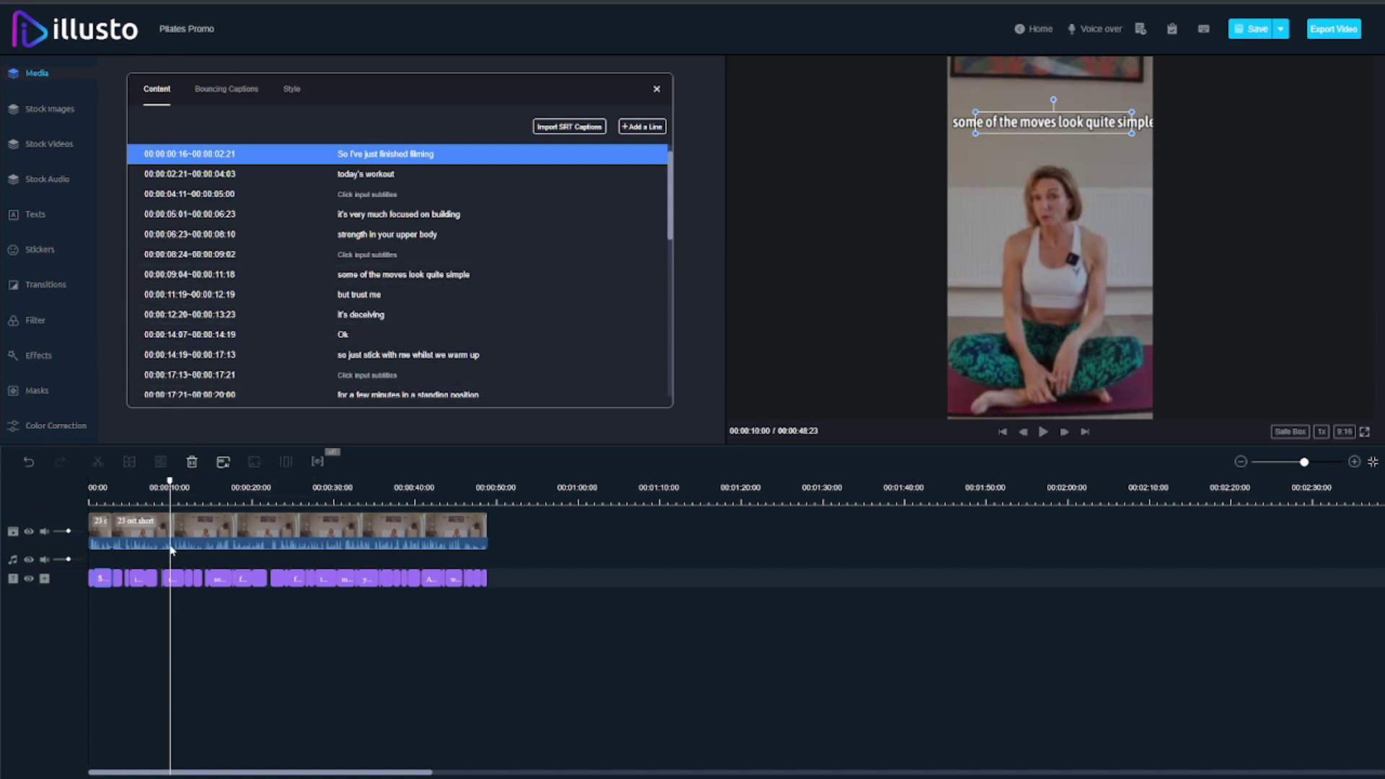
left_click(210, 541)
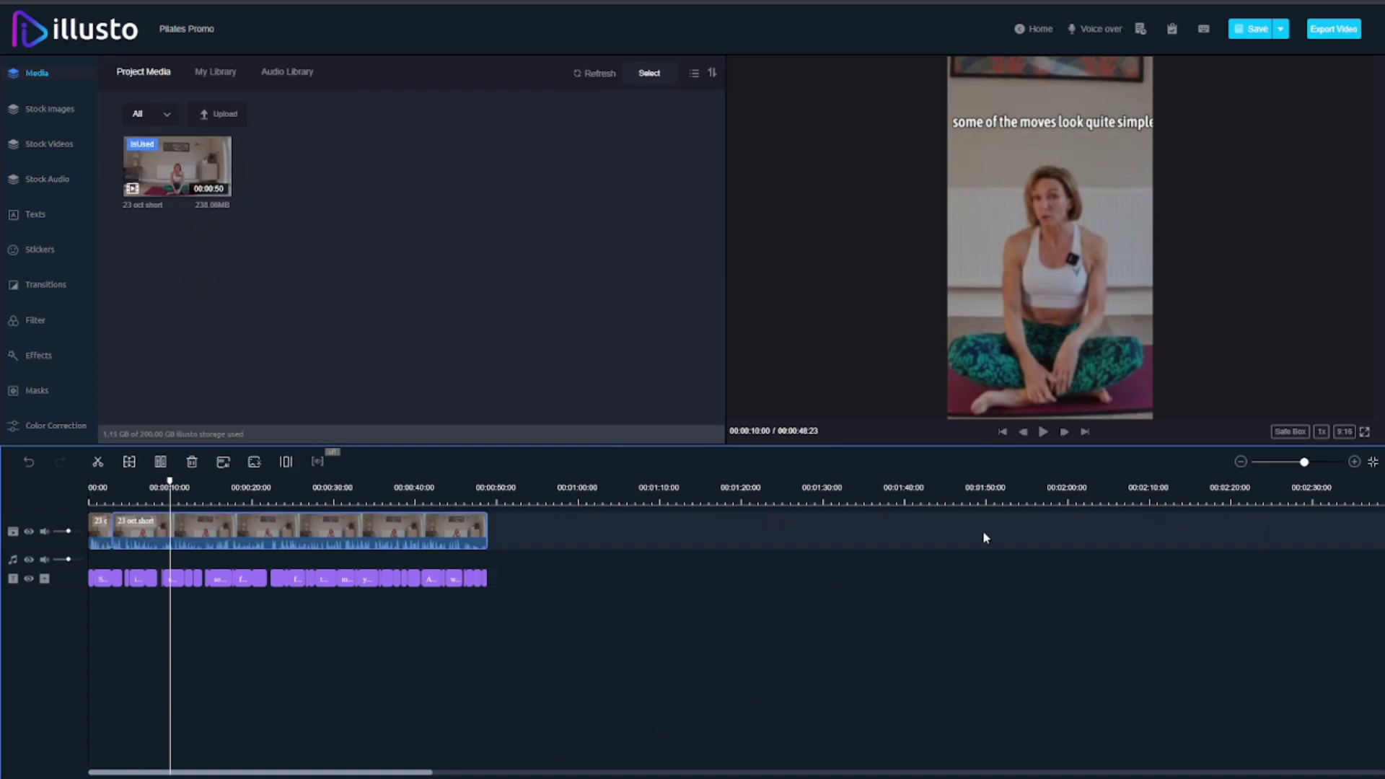
Step: Split the video clip at 00:00:08:10 and 00:00:08:22
left_click_drag(1304, 461, 1343, 462)
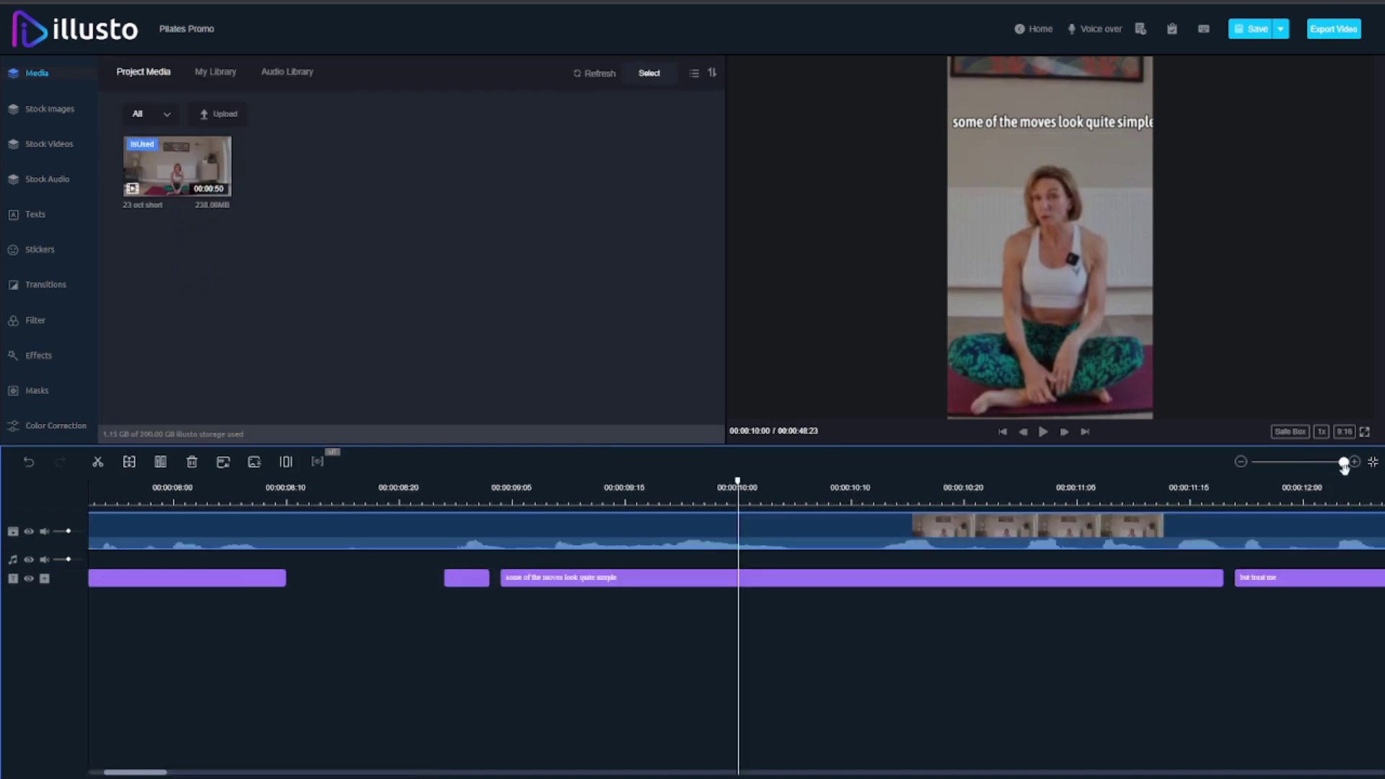
left_click(287, 497)
left_click(287, 543)
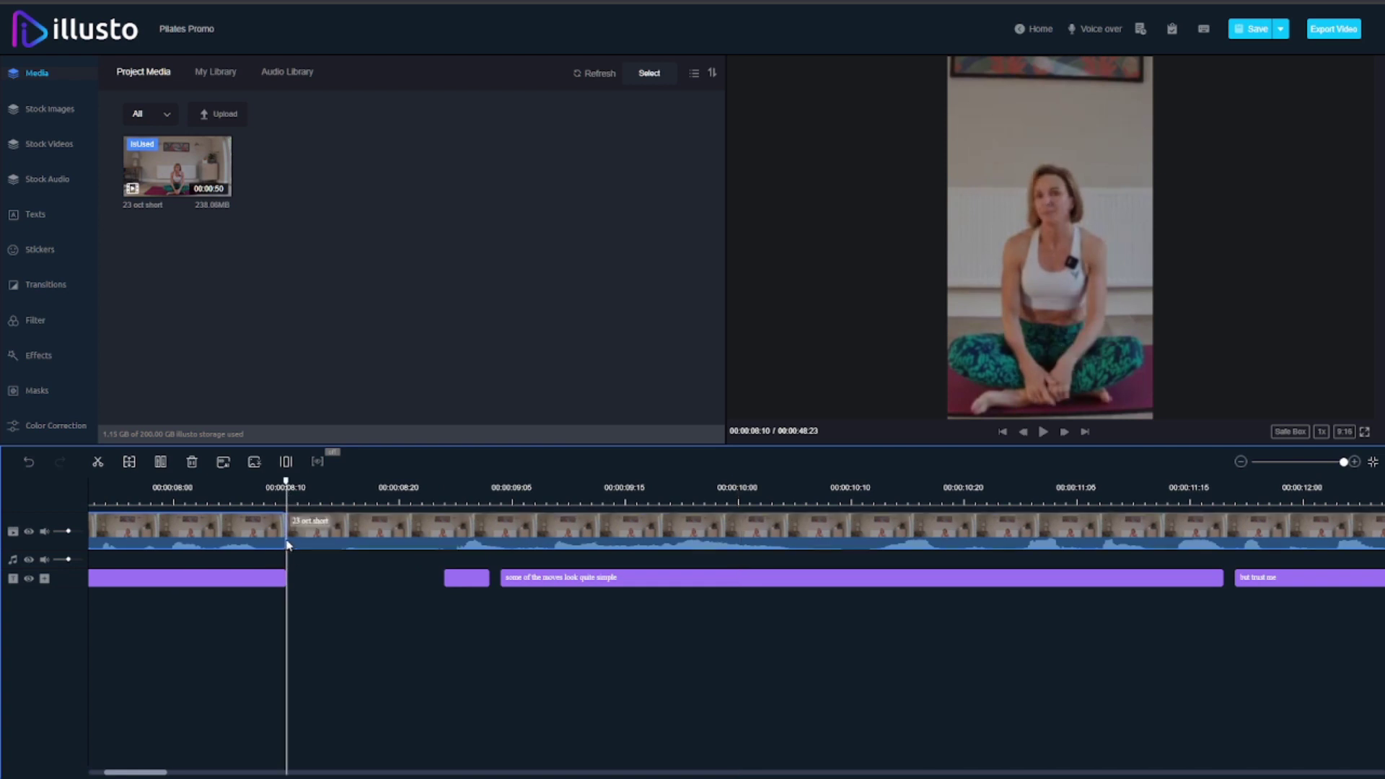
left_click(422, 498)
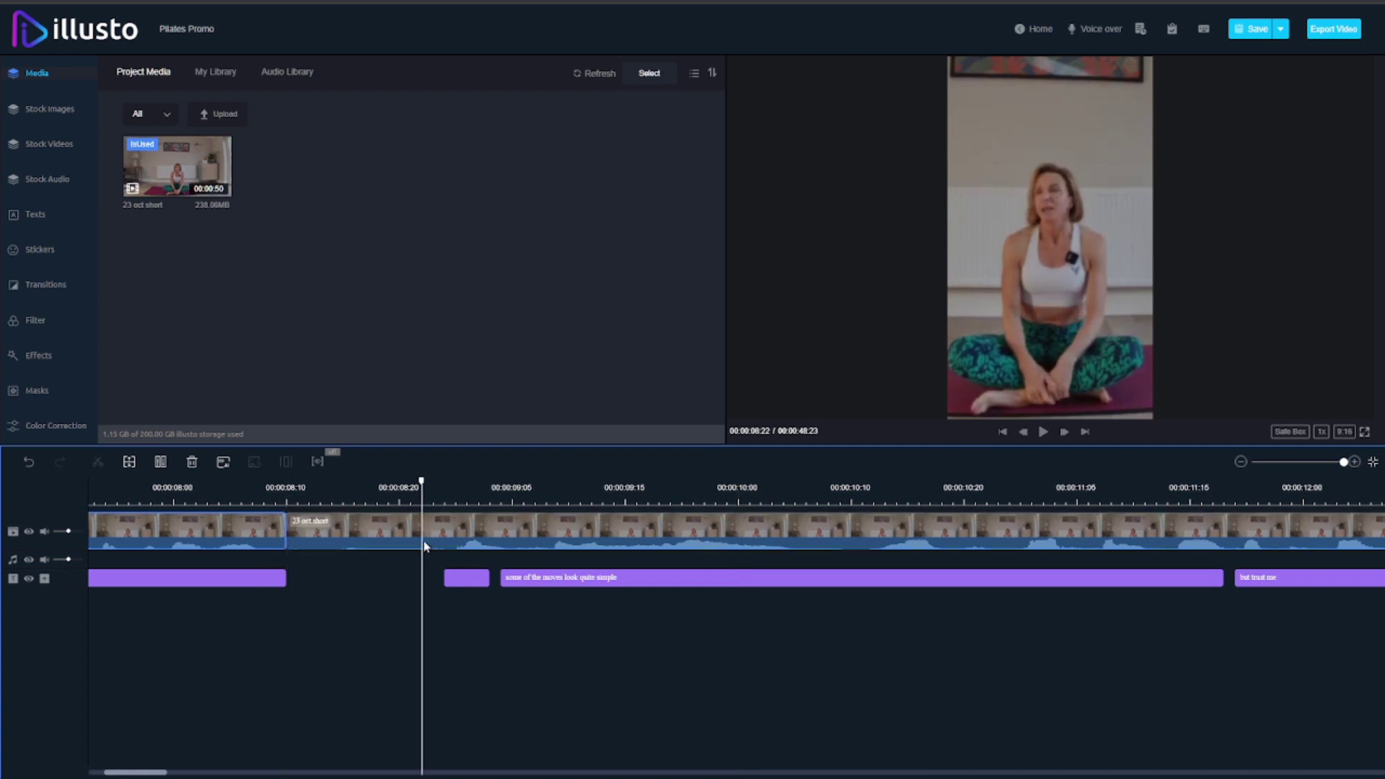
left_click(448, 543)
key("s")
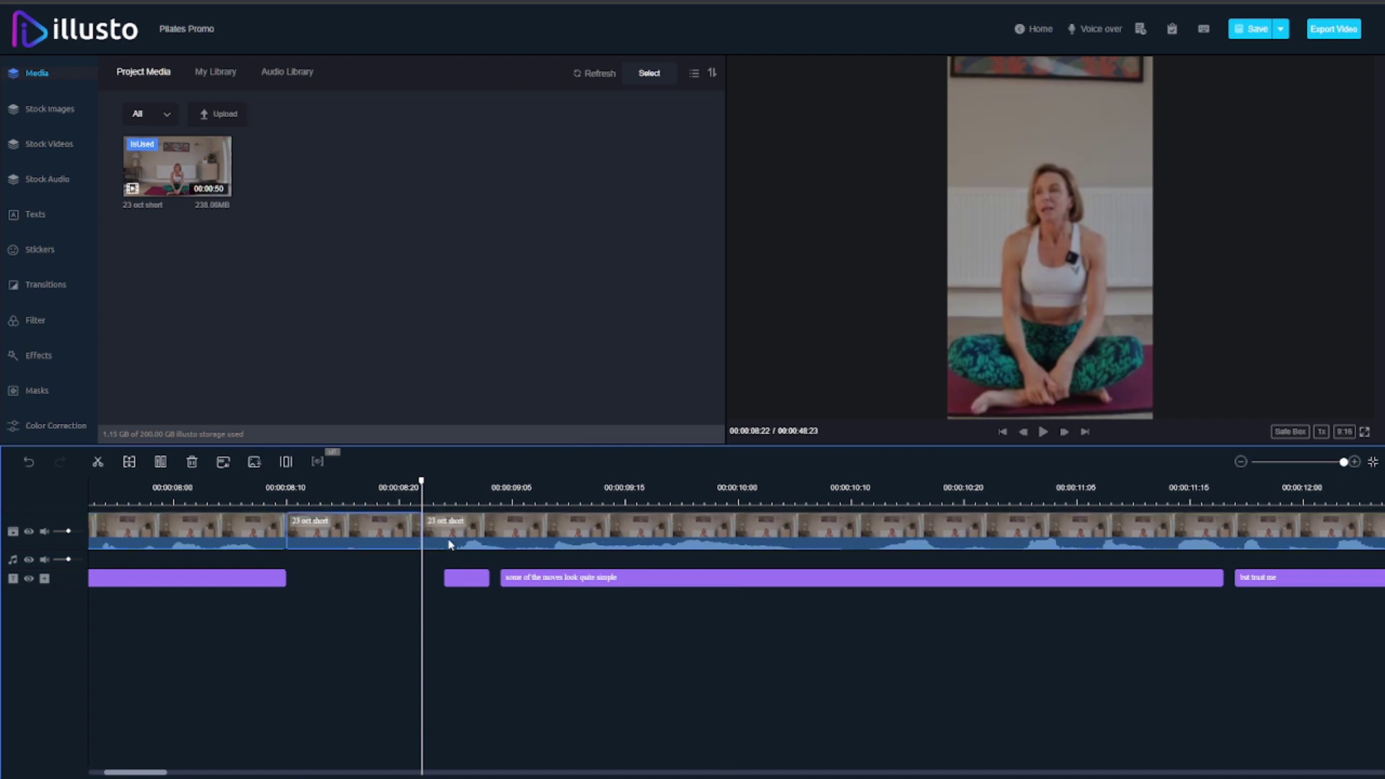
Step: Delete the piece between the splits and slide the remaining footage left to close the gap
left_click(379, 541)
key("Delete")
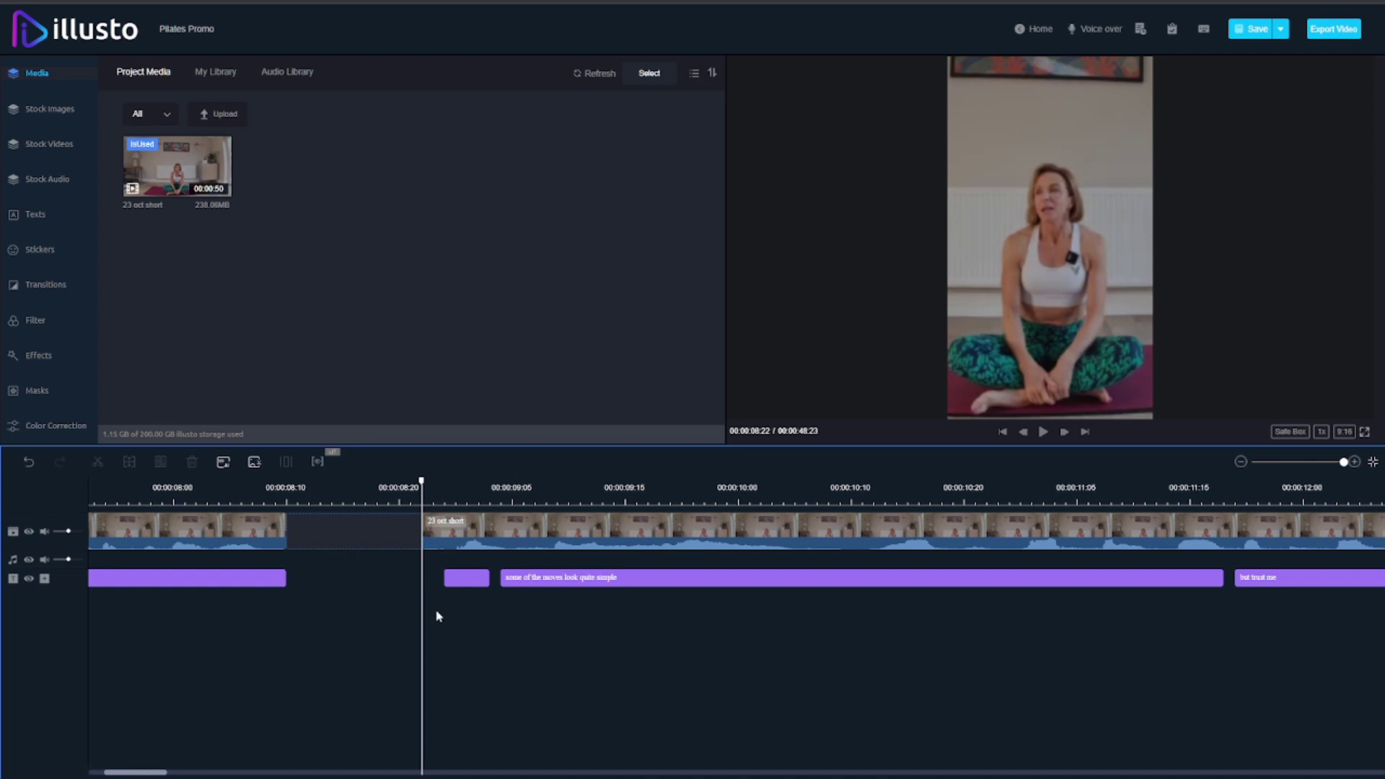
mouse_move(1342, 463)
left_mouse_down()
mouse_move(1273, 461)
mouse_move(1317, 462)
left_mouse_up()
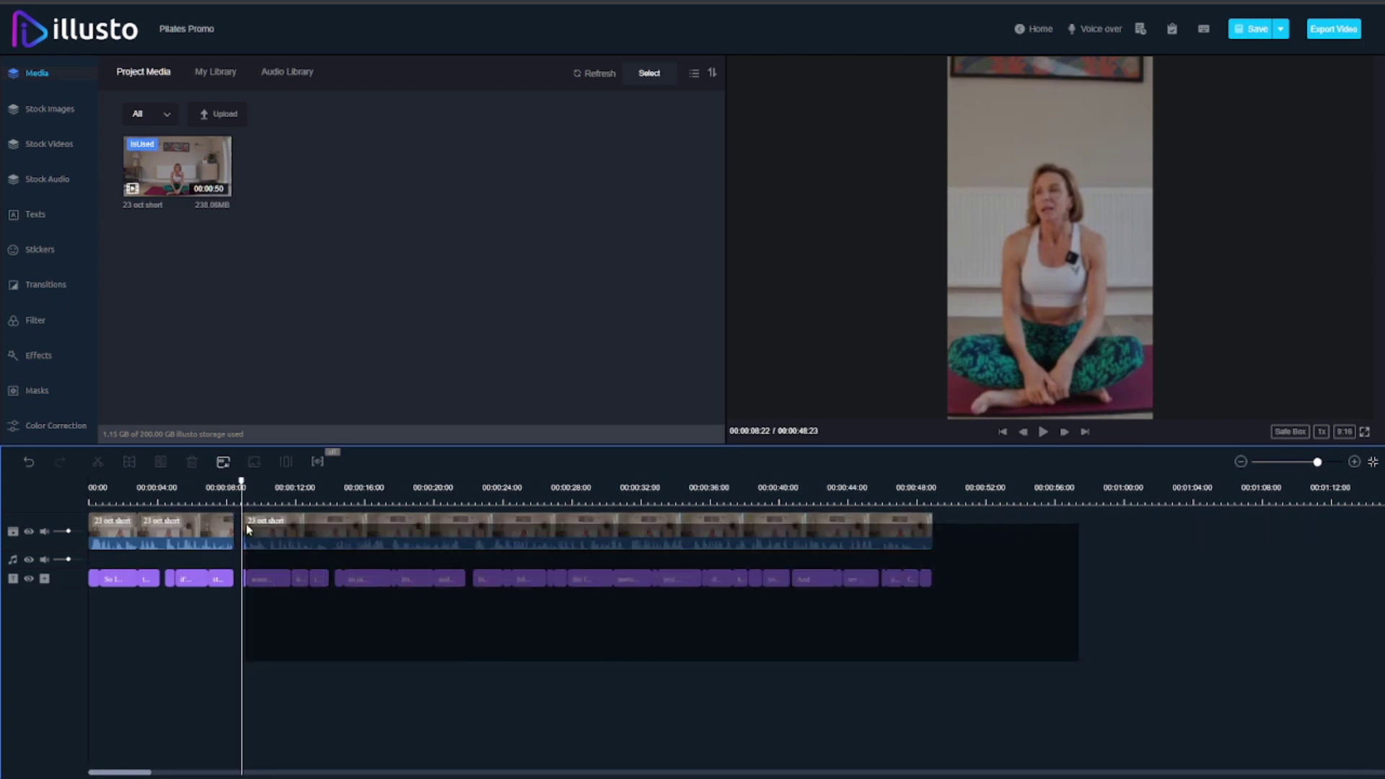
left_click_drag(292, 526, 286, 525)
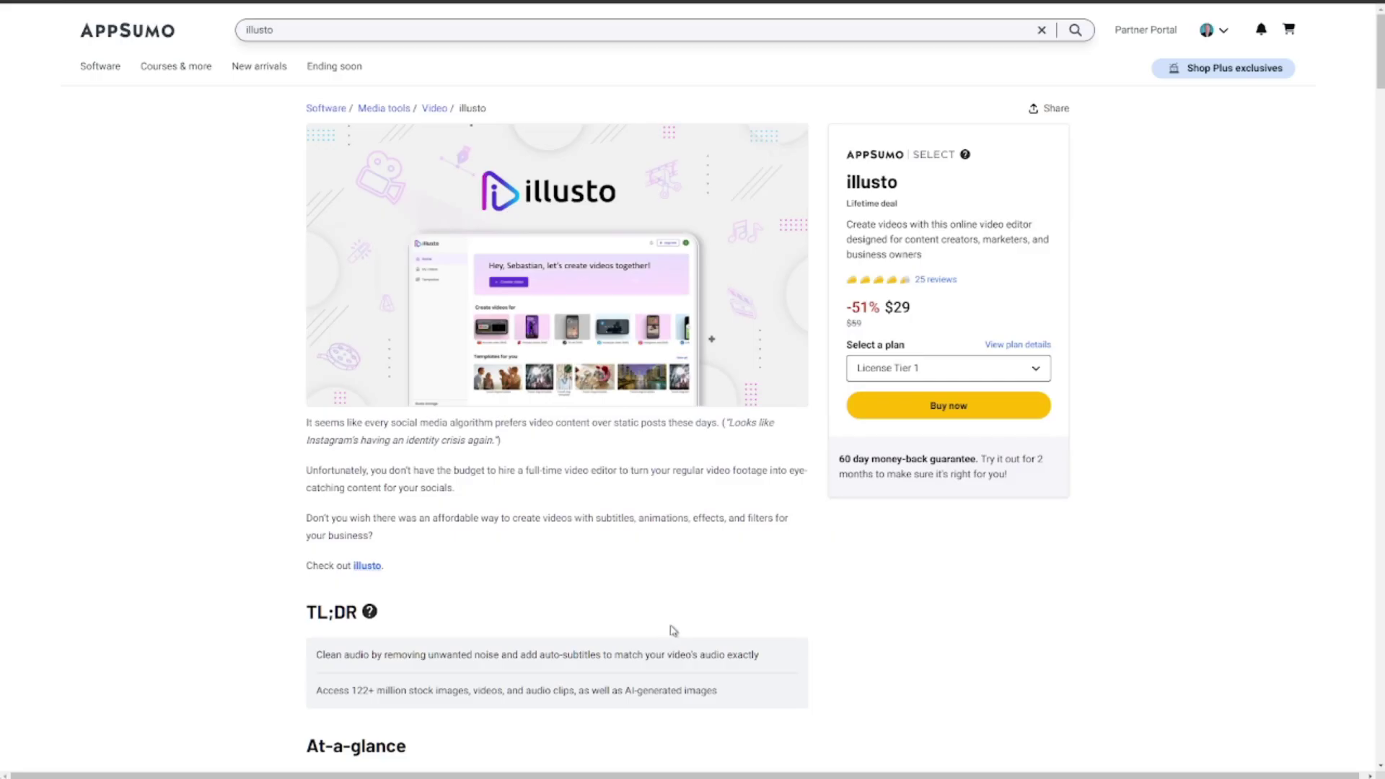
Step: Scroll down to the License Tier 1 ($29) and Tier 2 ($89) plan cards
left_click_drag(1380, 68, 1379, 411)
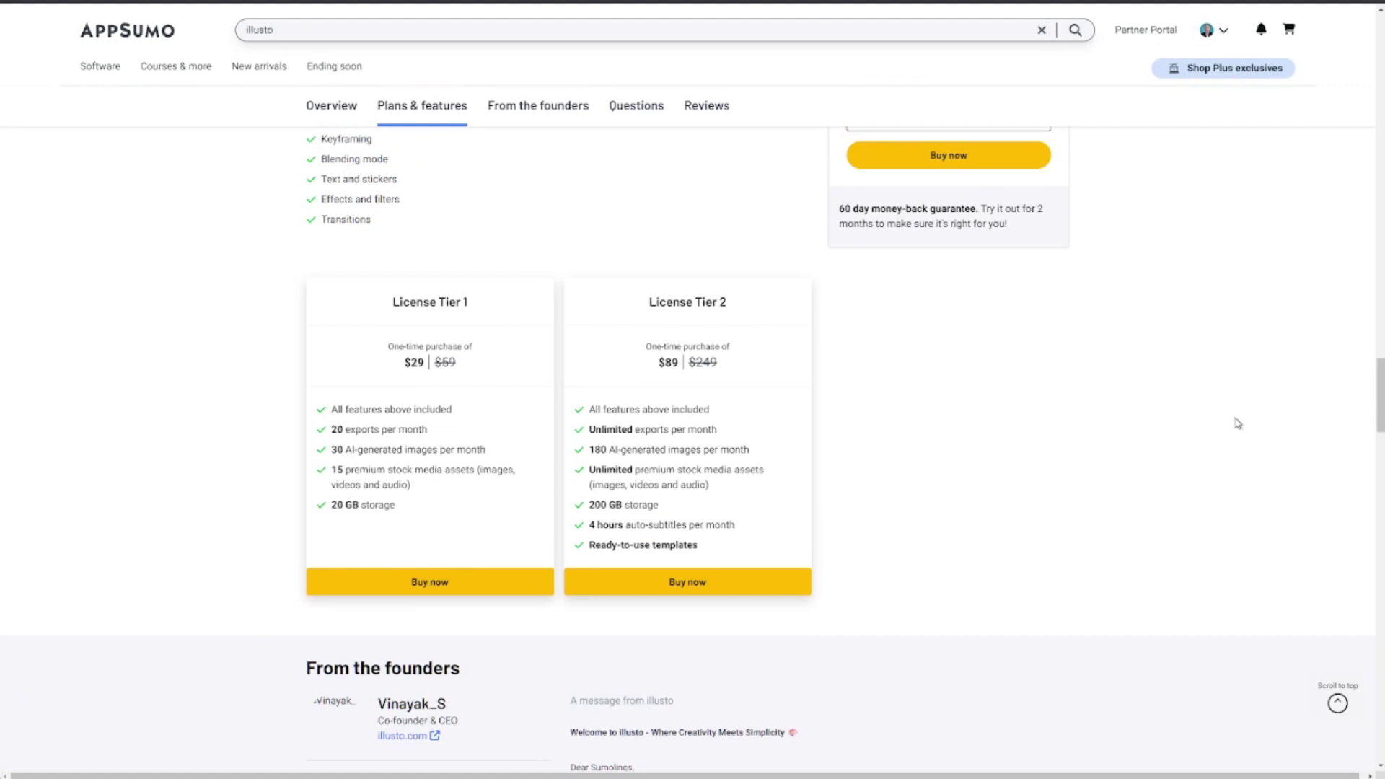